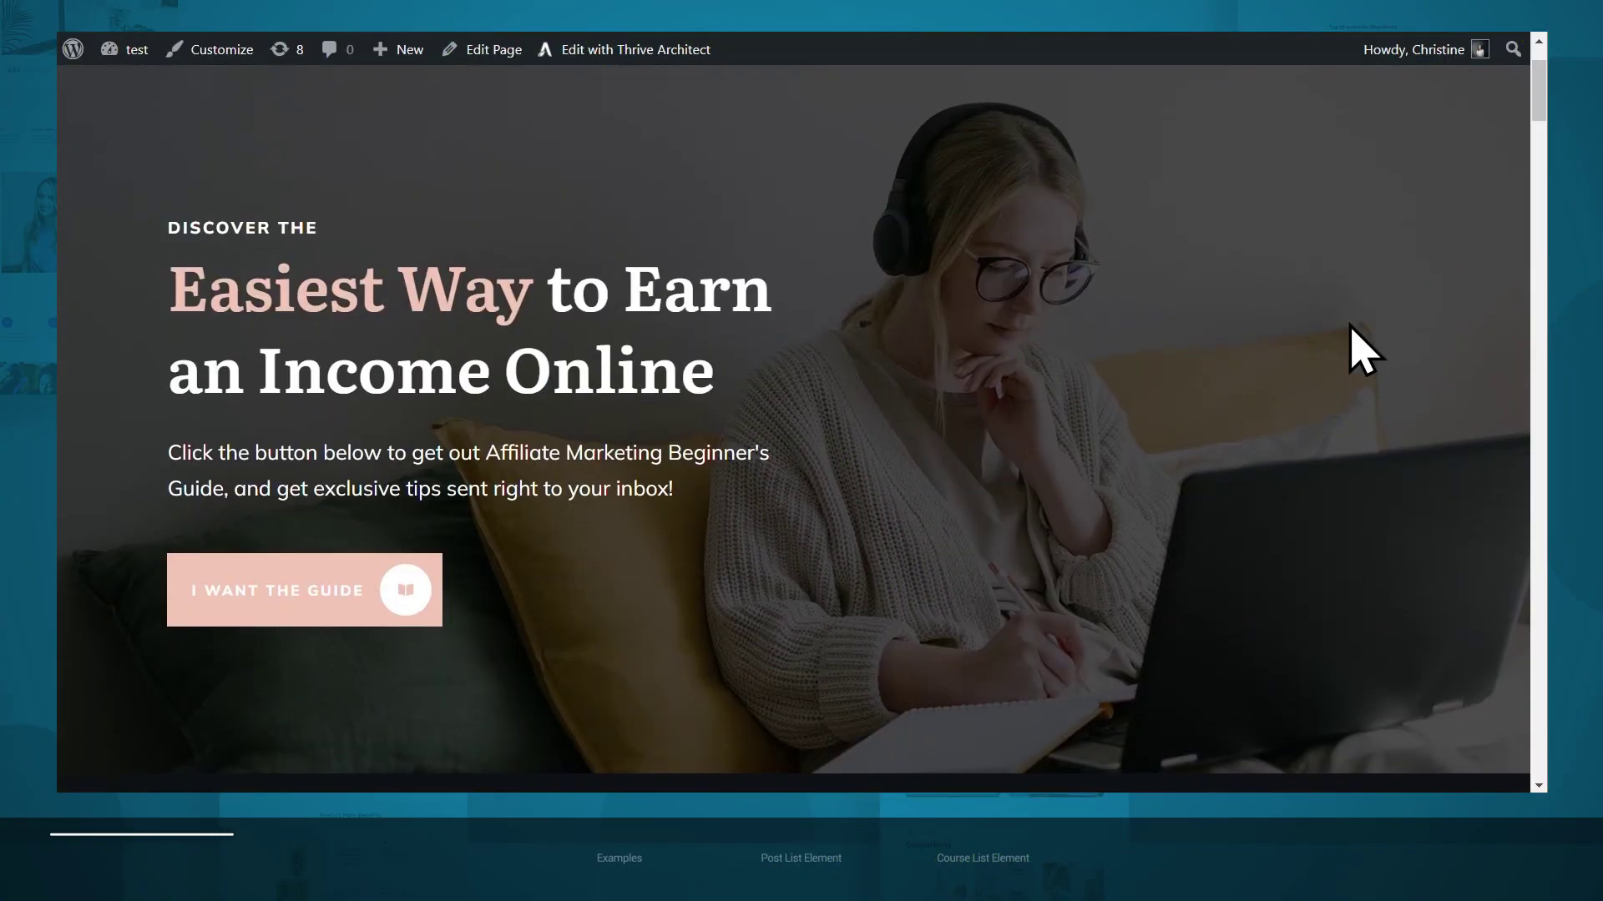
Step: Scroll down the homepage past 'Our latest posts' and the blog cards
{"action": "scroll", "coordinate": [1351, 328], "scroll_direction": "down", "scroll_amount": 5}
{"action": "scroll", "coordinate": [1351, 328], "scroll_direction": "down", "scroll_amount": 15}
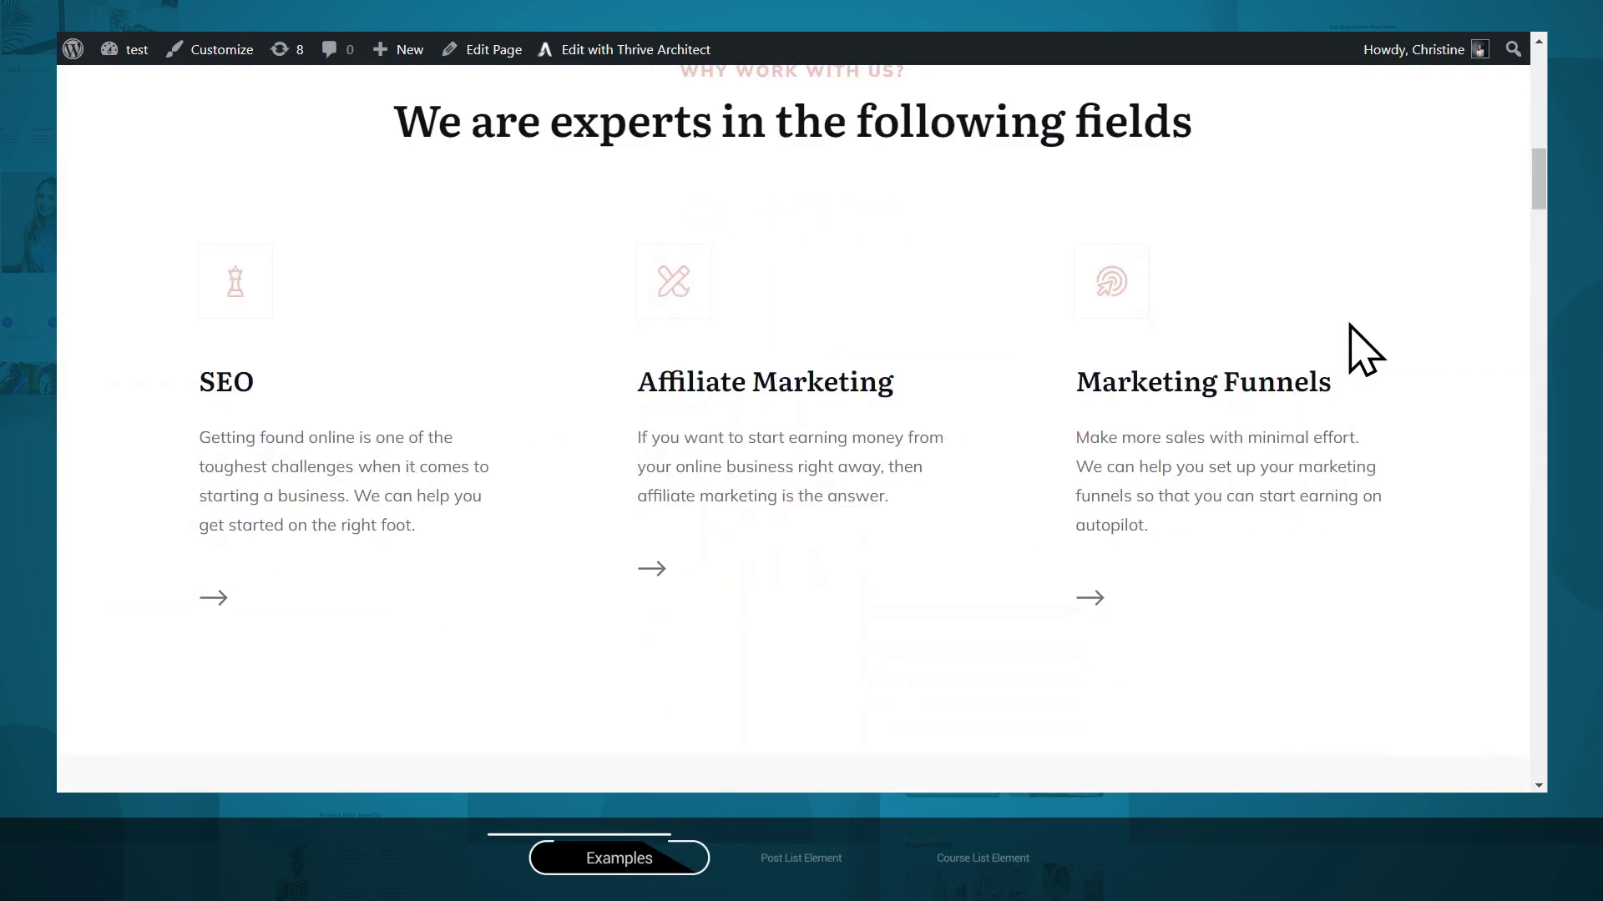
{"action": "scroll", "coordinate": [1411, 400], "scroll_direction": "down", "scroll_amount": 2}
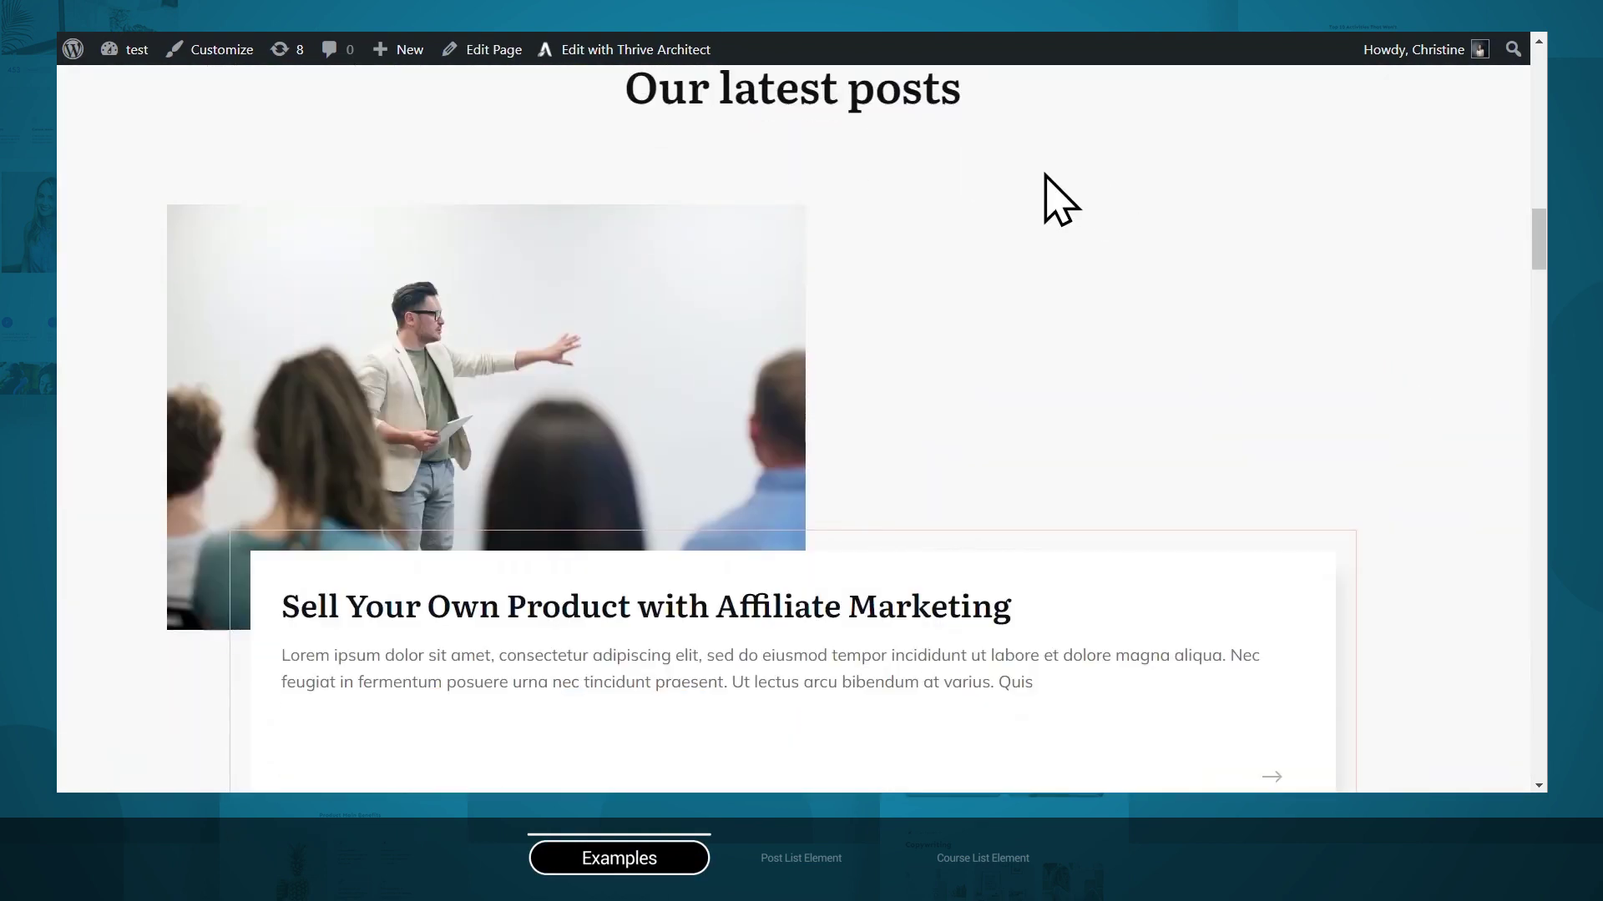
{"action": "scroll", "coordinate": [1289, 249], "scroll_direction": "down", "scroll_amount": 2}
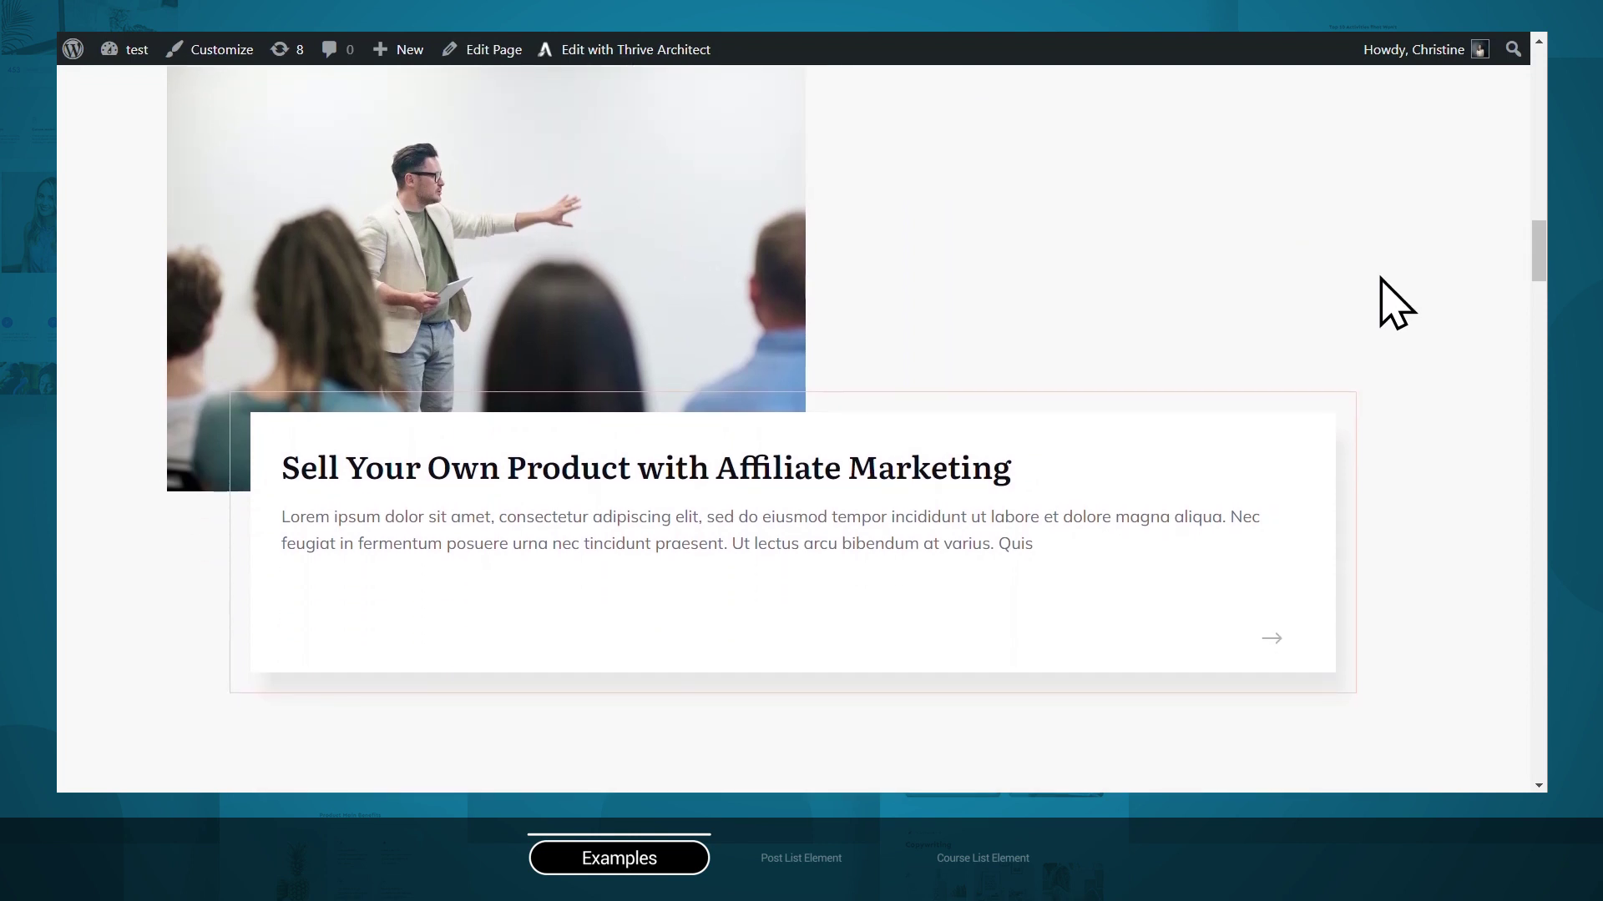
{"action": "scroll", "coordinate": [1381, 280], "scroll_direction": "down", "scroll_amount": 7}
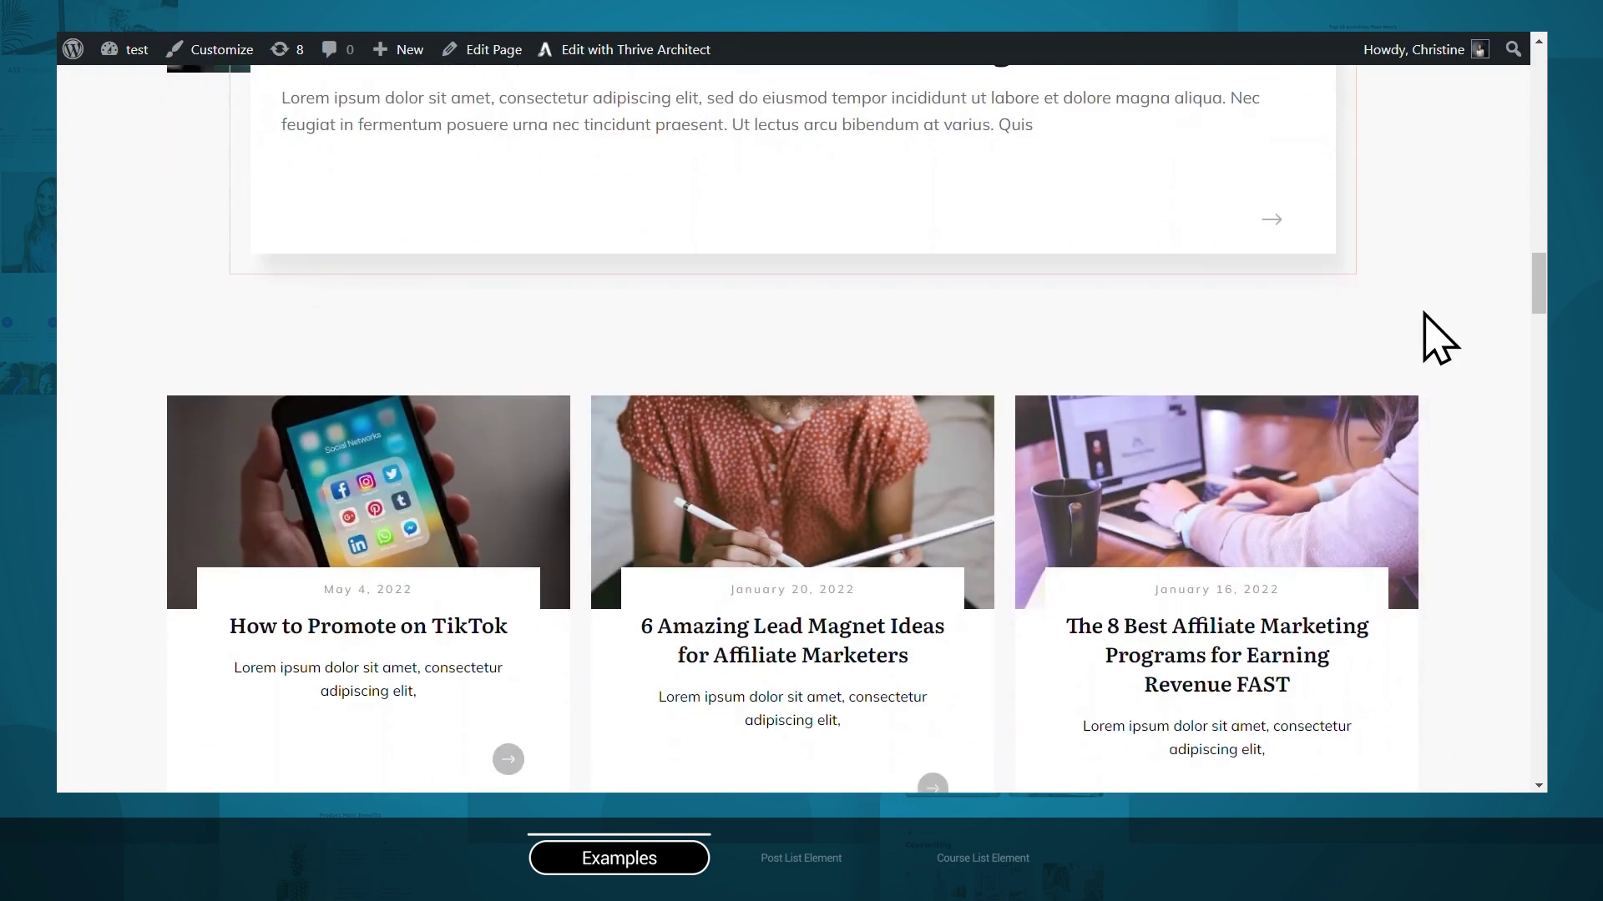
{"action": "scroll", "coordinate": [1438, 338], "scroll_direction": "down", "scroll_amount": 1}
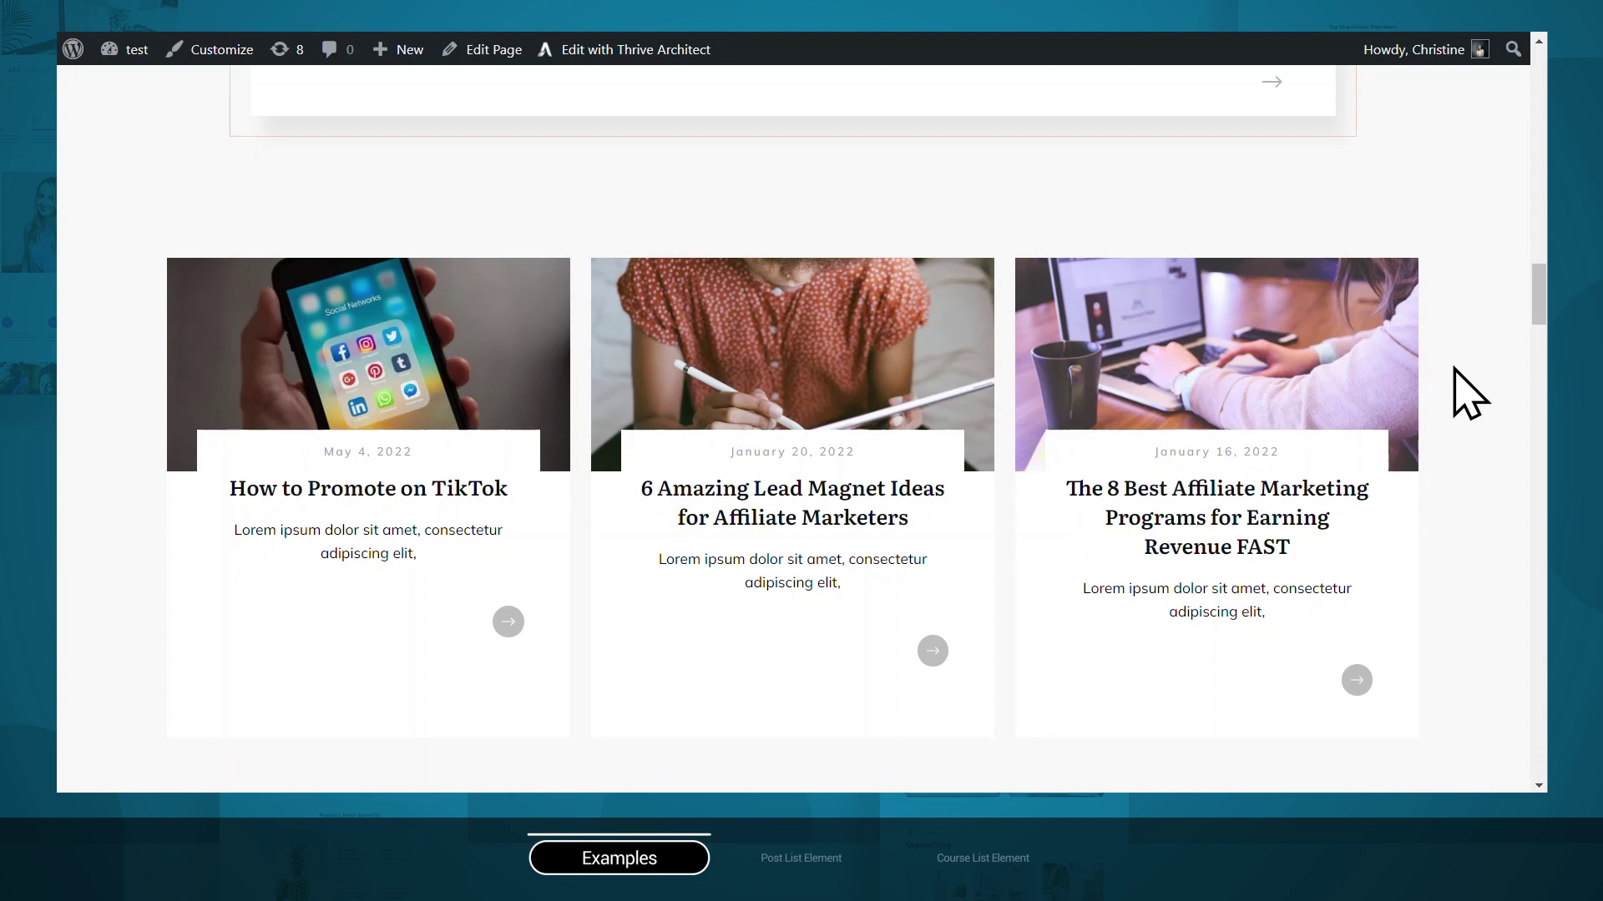
{"action": "scroll", "coordinate": [1452, 380], "scroll_direction": "up", "scroll_amount": 1}
{"action": "scroll", "coordinate": [1486, 397], "scroll_direction": "up", "scroll_amount": 4}
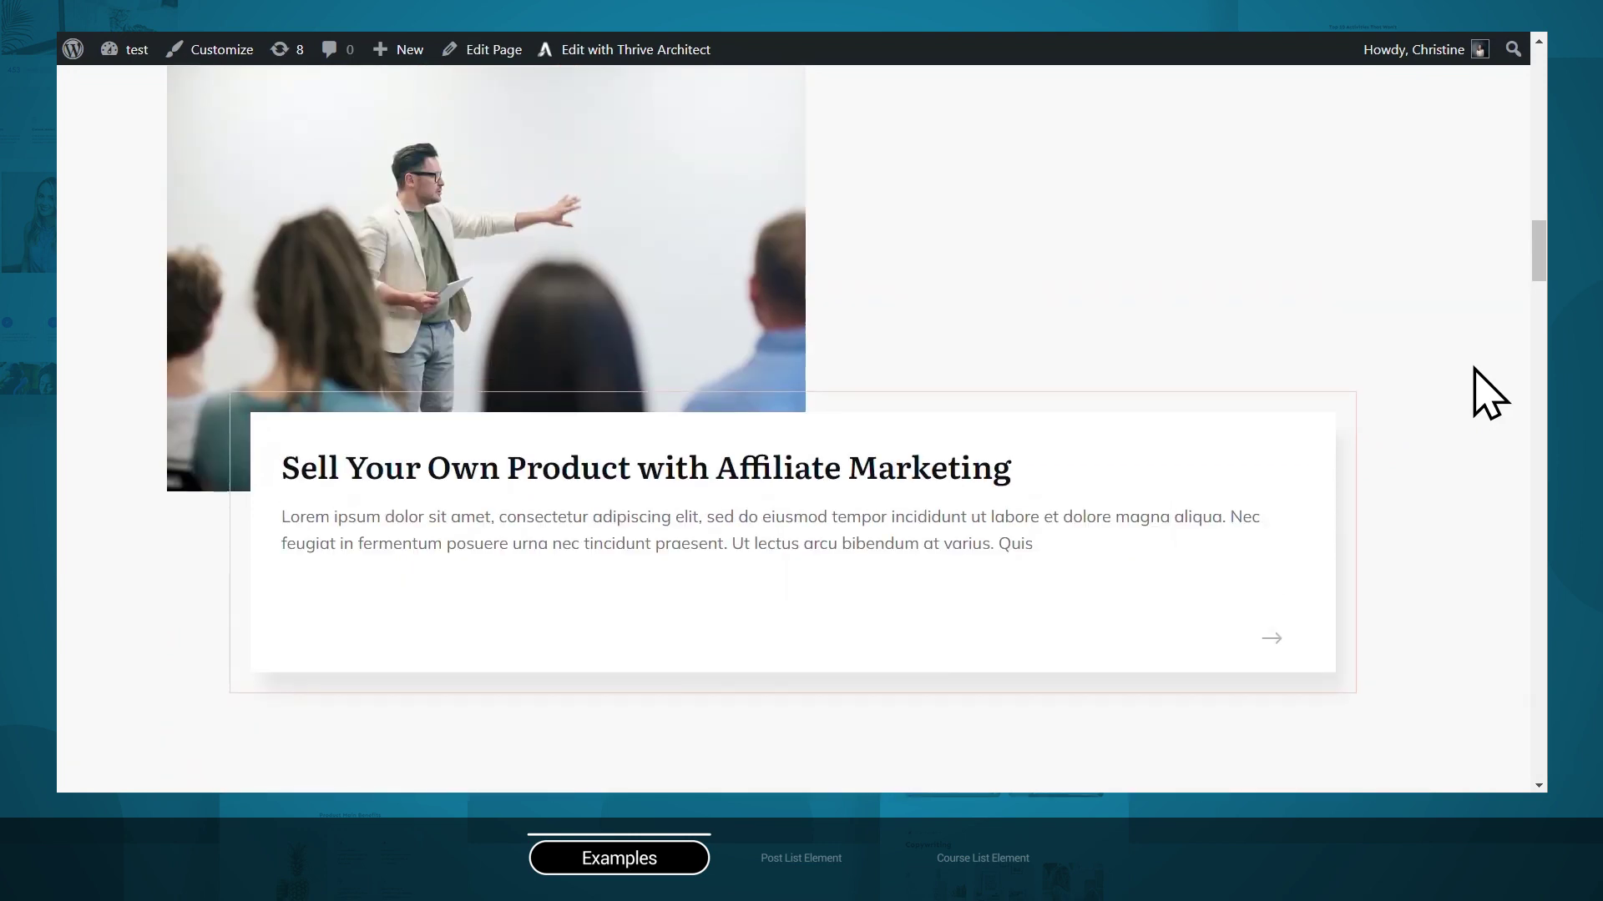
{"action": "scroll", "coordinate": [1490, 393], "scroll_direction": "down", "scroll_amount": 9}
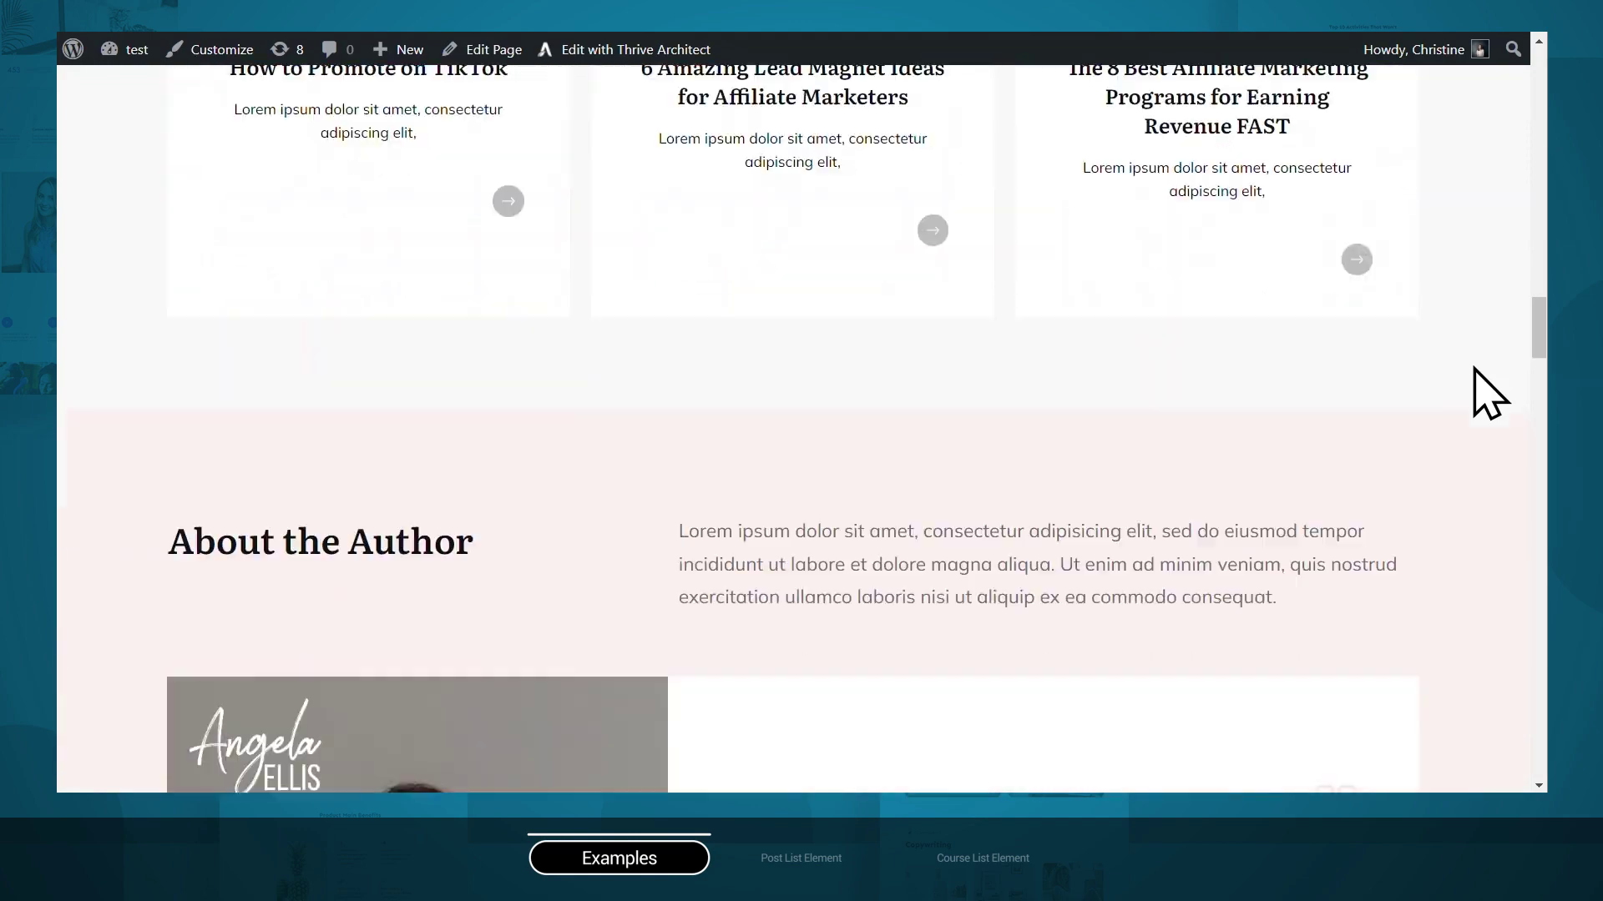
{"action": "scroll", "coordinate": [1490, 392], "scroll_direction": "down", "scroll_amount": 20}
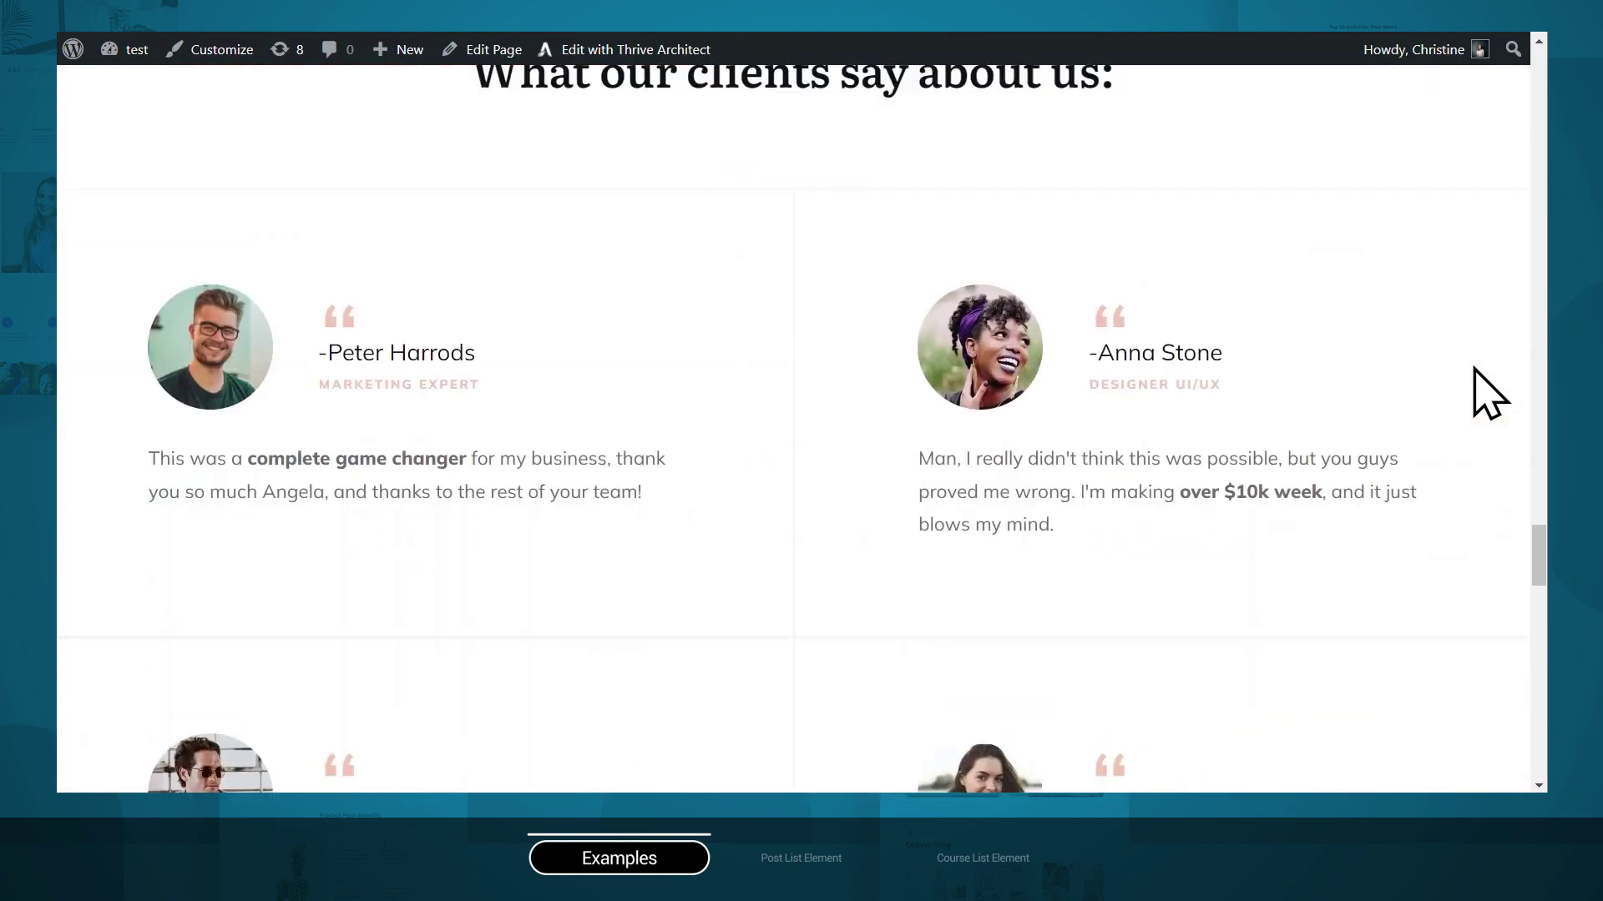
{"action": "scroll", "coordinate": [1475, 369], "scroll_direction": "down", "scroll_amount": 8}
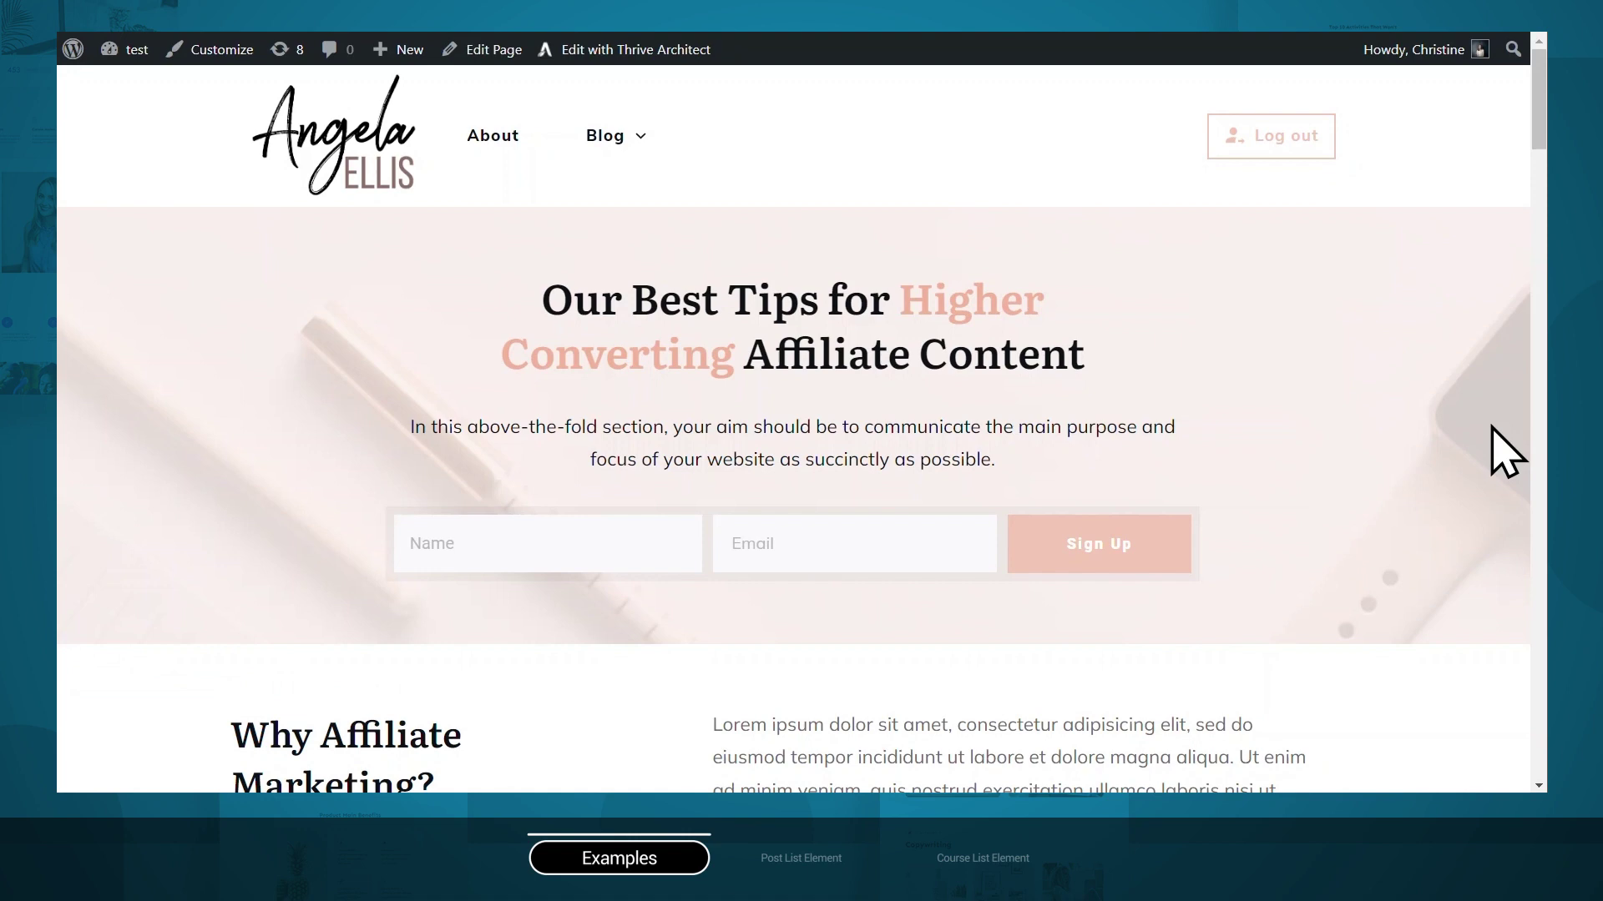
Step: Scroll through the Affiliate Marketing recent posts and the case-study grids
{"action": "scroll", "coordinate": [1506, 450], "scroll_direction": "down", "scroll_amount": 7}
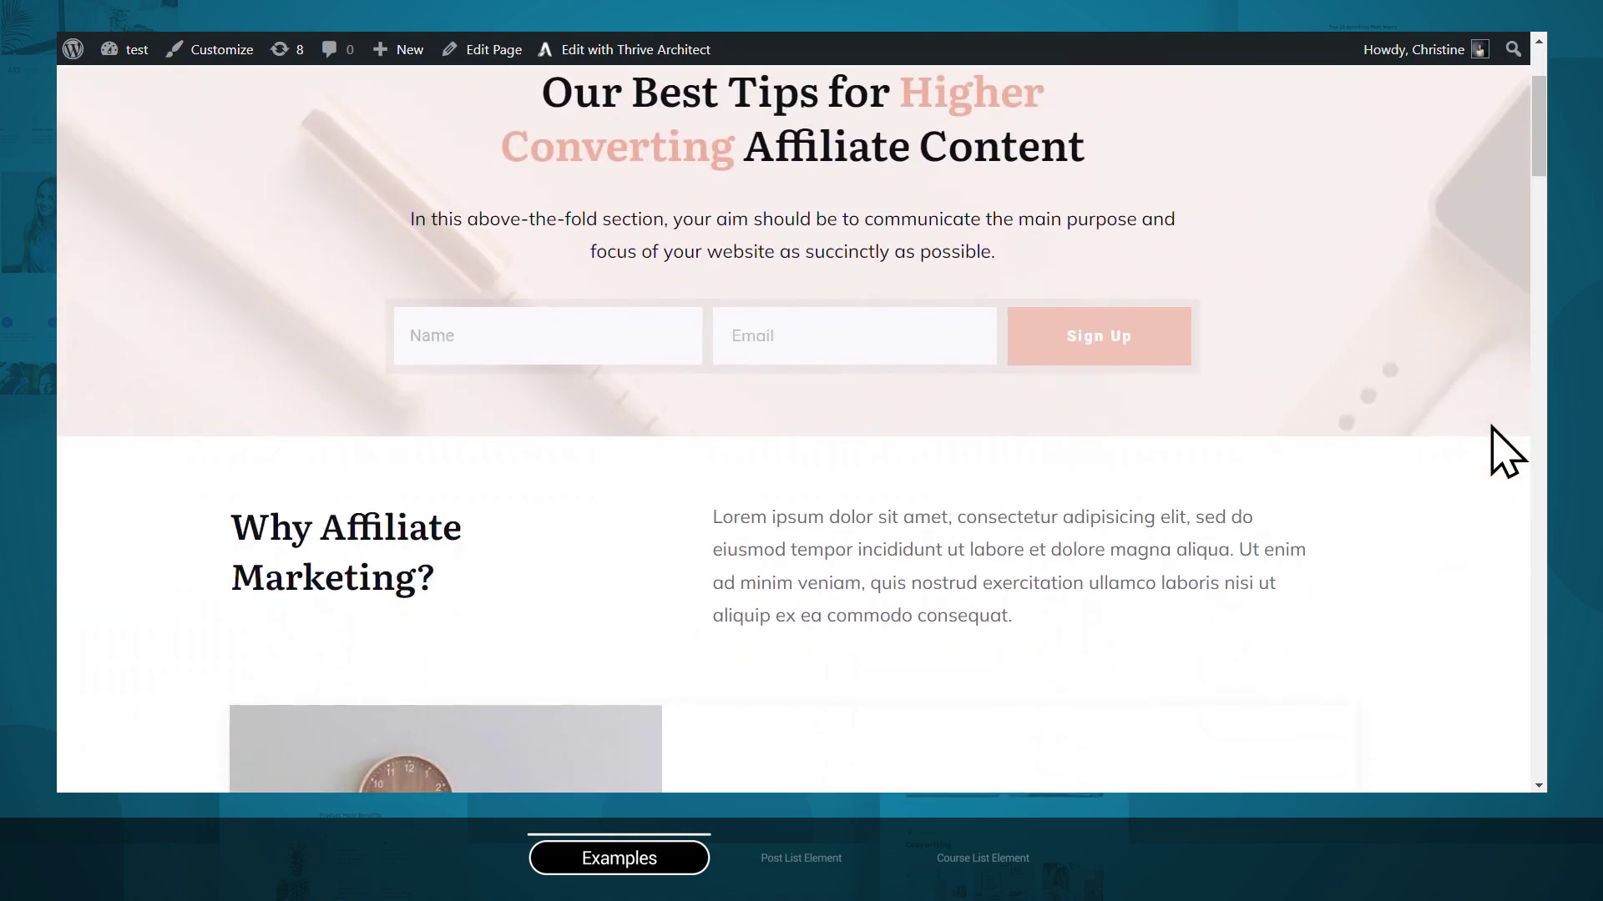
{"action": "scroll", "coordinate": [1506, 451], "scroll_direction": "down", "scroll_amount": 9}
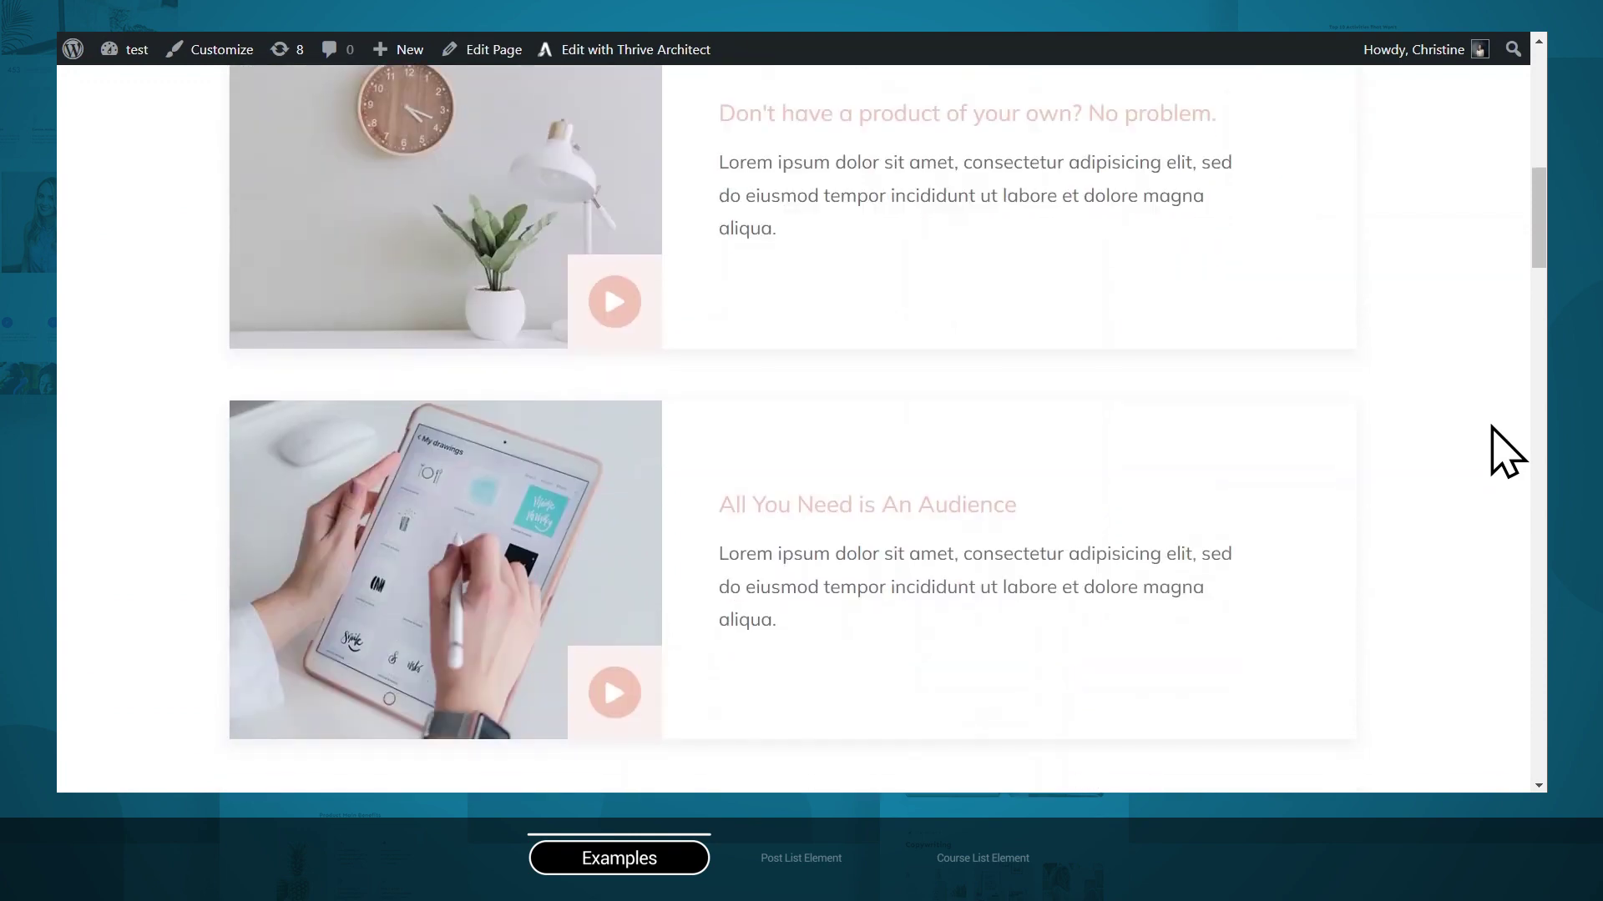
{"action": "scroll", "coordinate": [1507, 450], "scroll_direction": "down", "scroll_amount": 3}
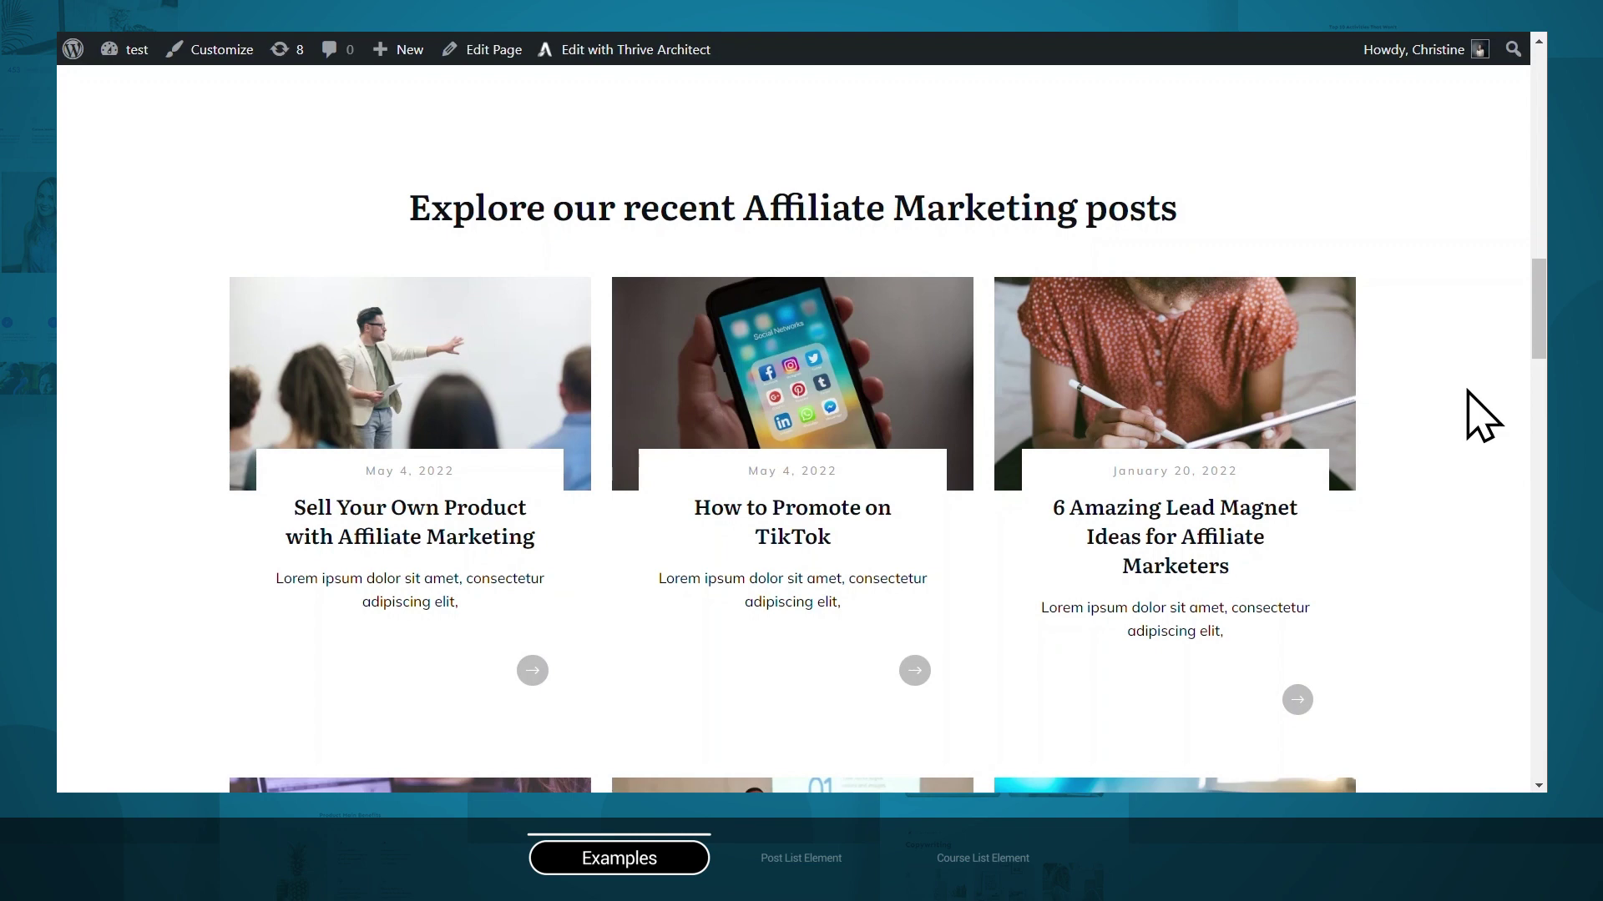
{"action": "scroll", "coordinate": [1477, 414], "scroll_direction": "down", "scroll_amount": 7}
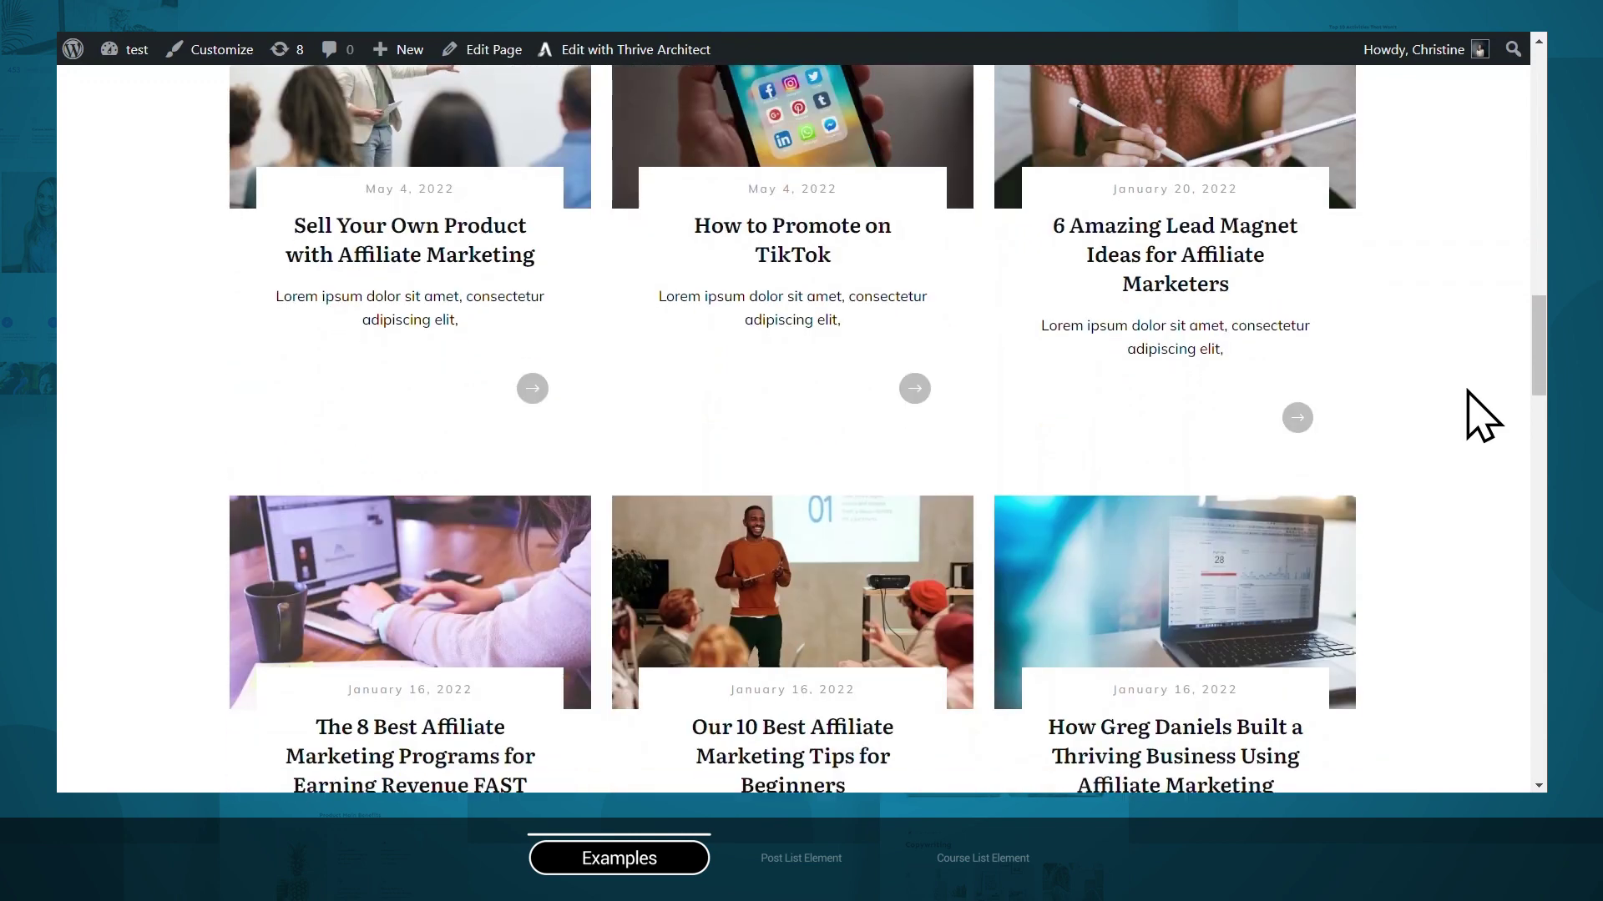
{"action": "scroll", "coordinate": [1477, 415], "scroll_direction": "down", "scroll_amount": 2}
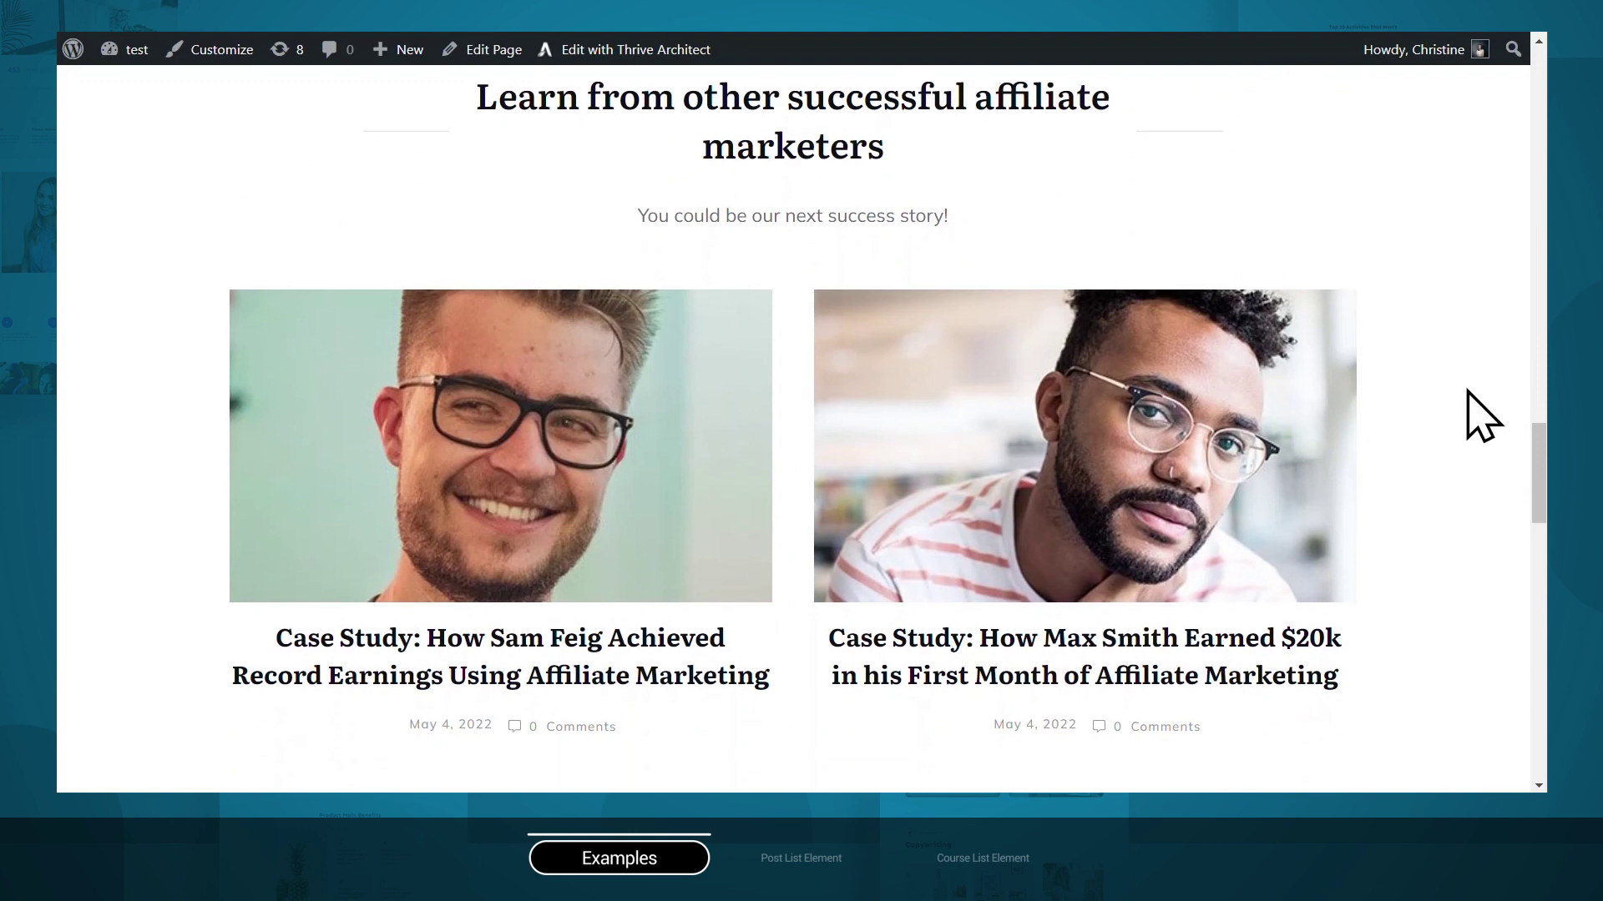
{"action": "scroll", "coordinate": [1481, 415], "scroll_direction": "down", "scroll_amount": 10}
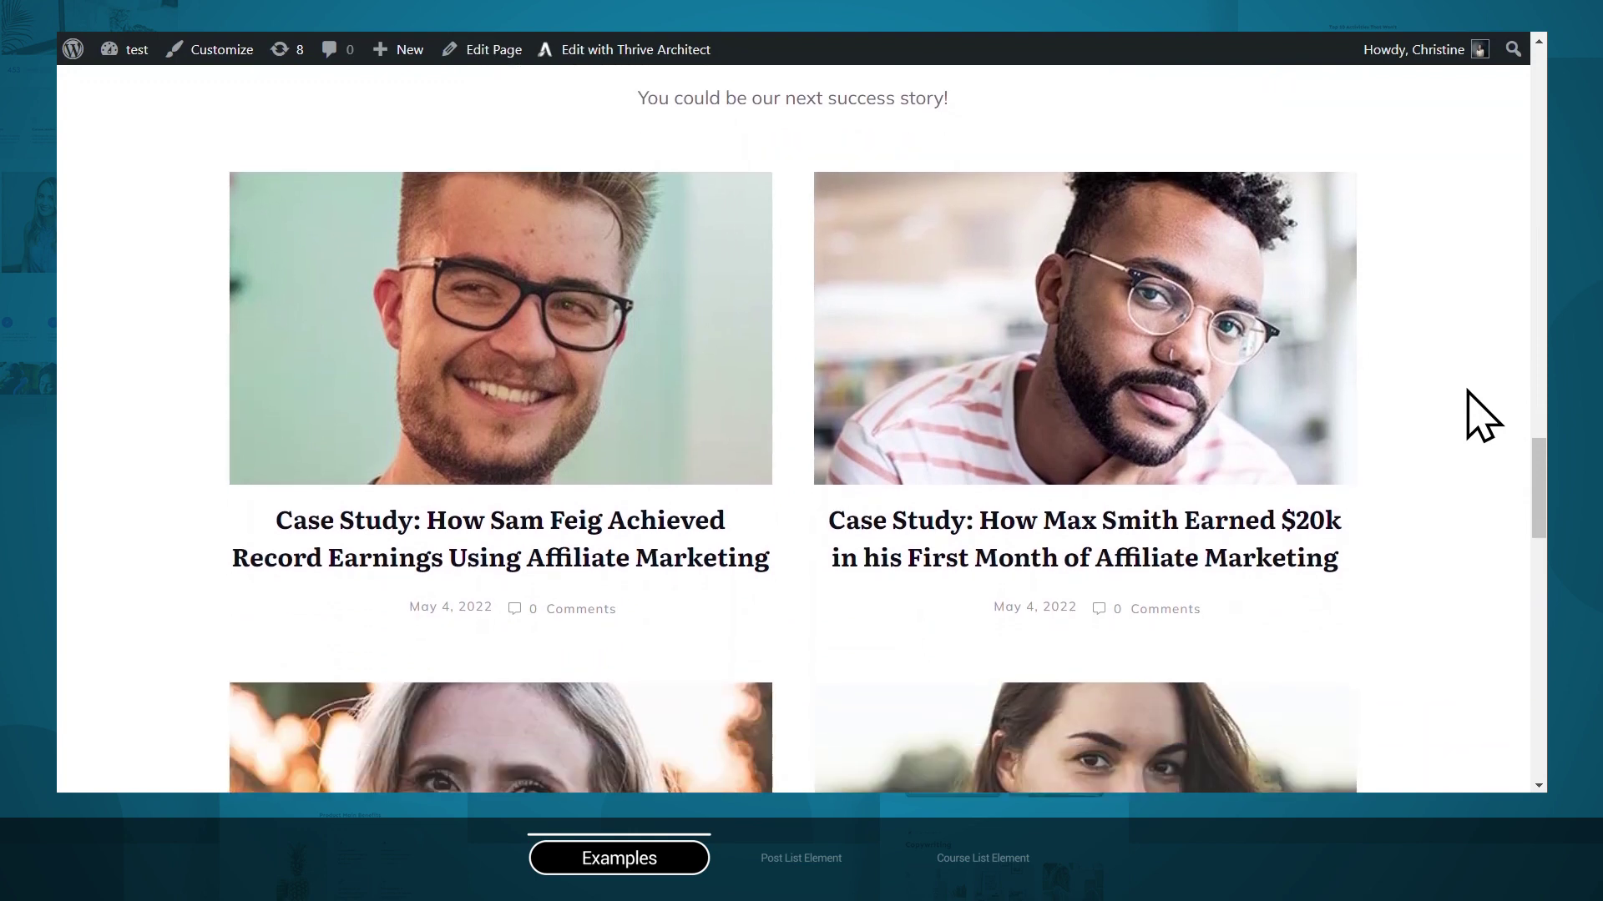
{"action": "scroll", "coordinate": [1482, 415], "scroll_direction": "down", "scroll_amount": 7}
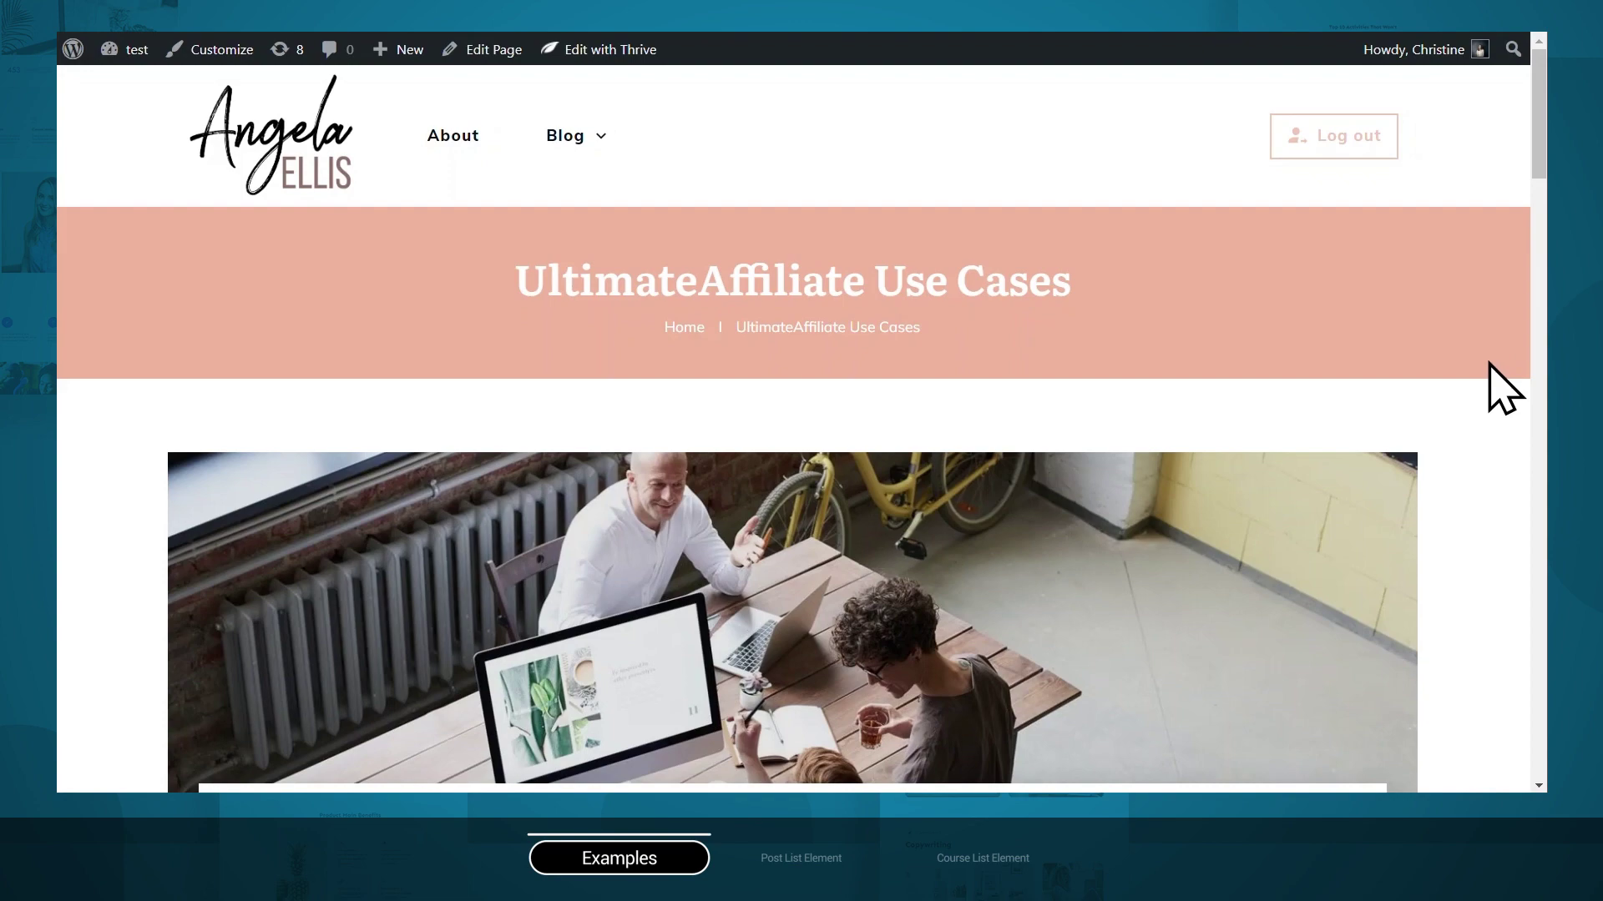
Step: Scroll through the online and local business use-case card grids
{"action": "scroll", "coordinate": [1490, 367], "scroll_direction": "down", "scroll_amount": 12}
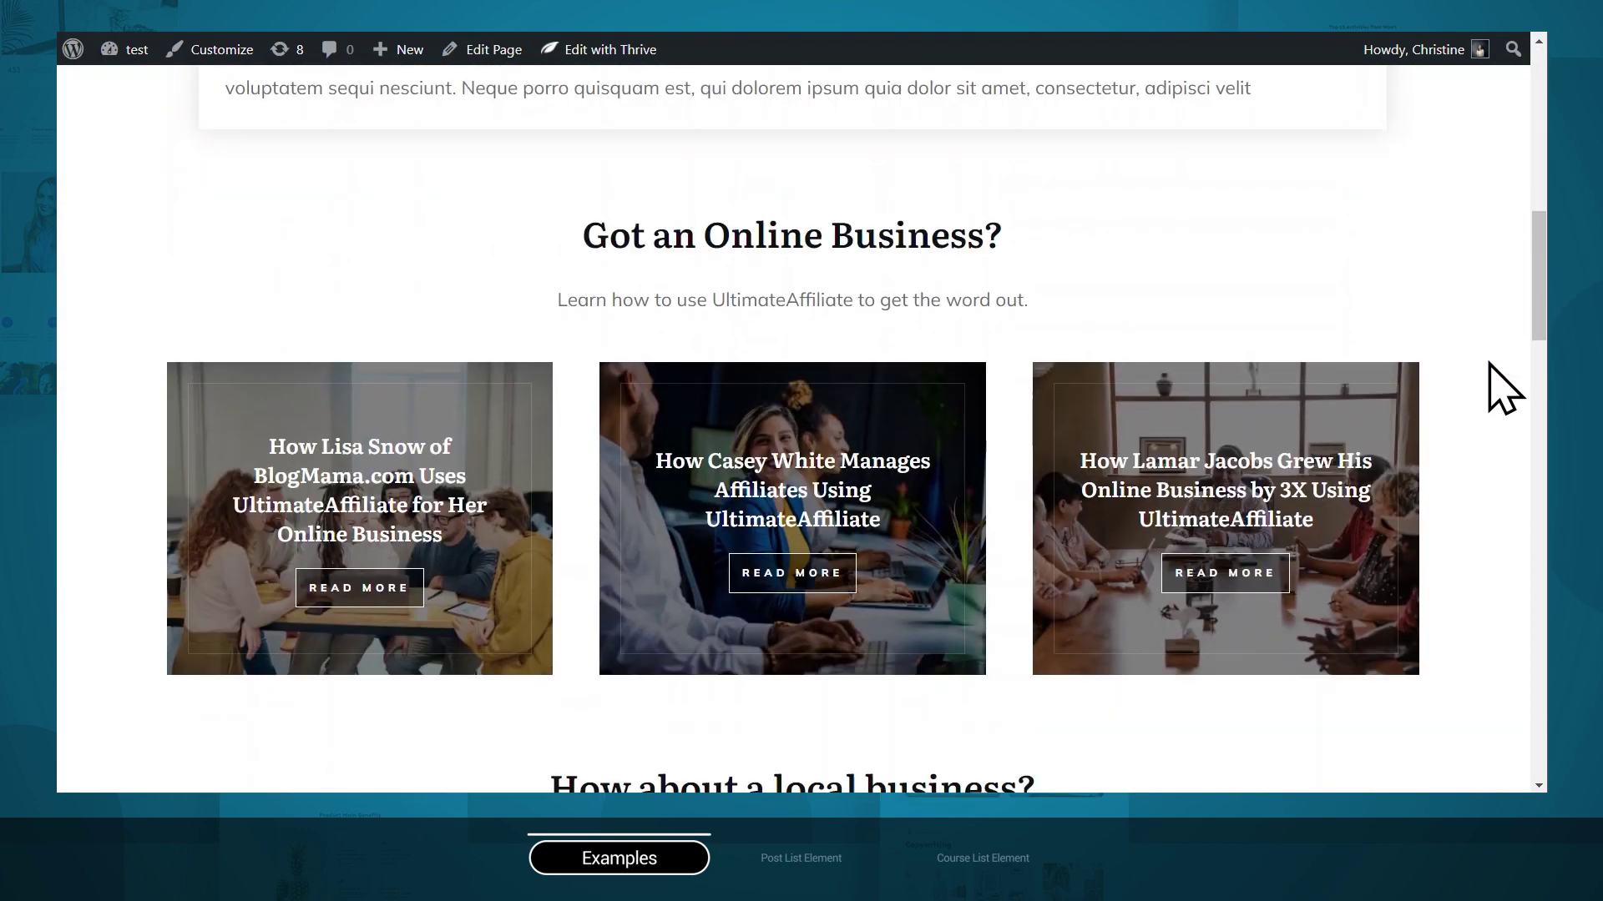
{"action": "scroll", "coordinate": [1502, 388], "scroll_direction": "down", "scroll_amount": 5}
{"action": "scroll", "coordinate": [1502, 388], "scroll_direction": "up", "scroll_amount": 5}
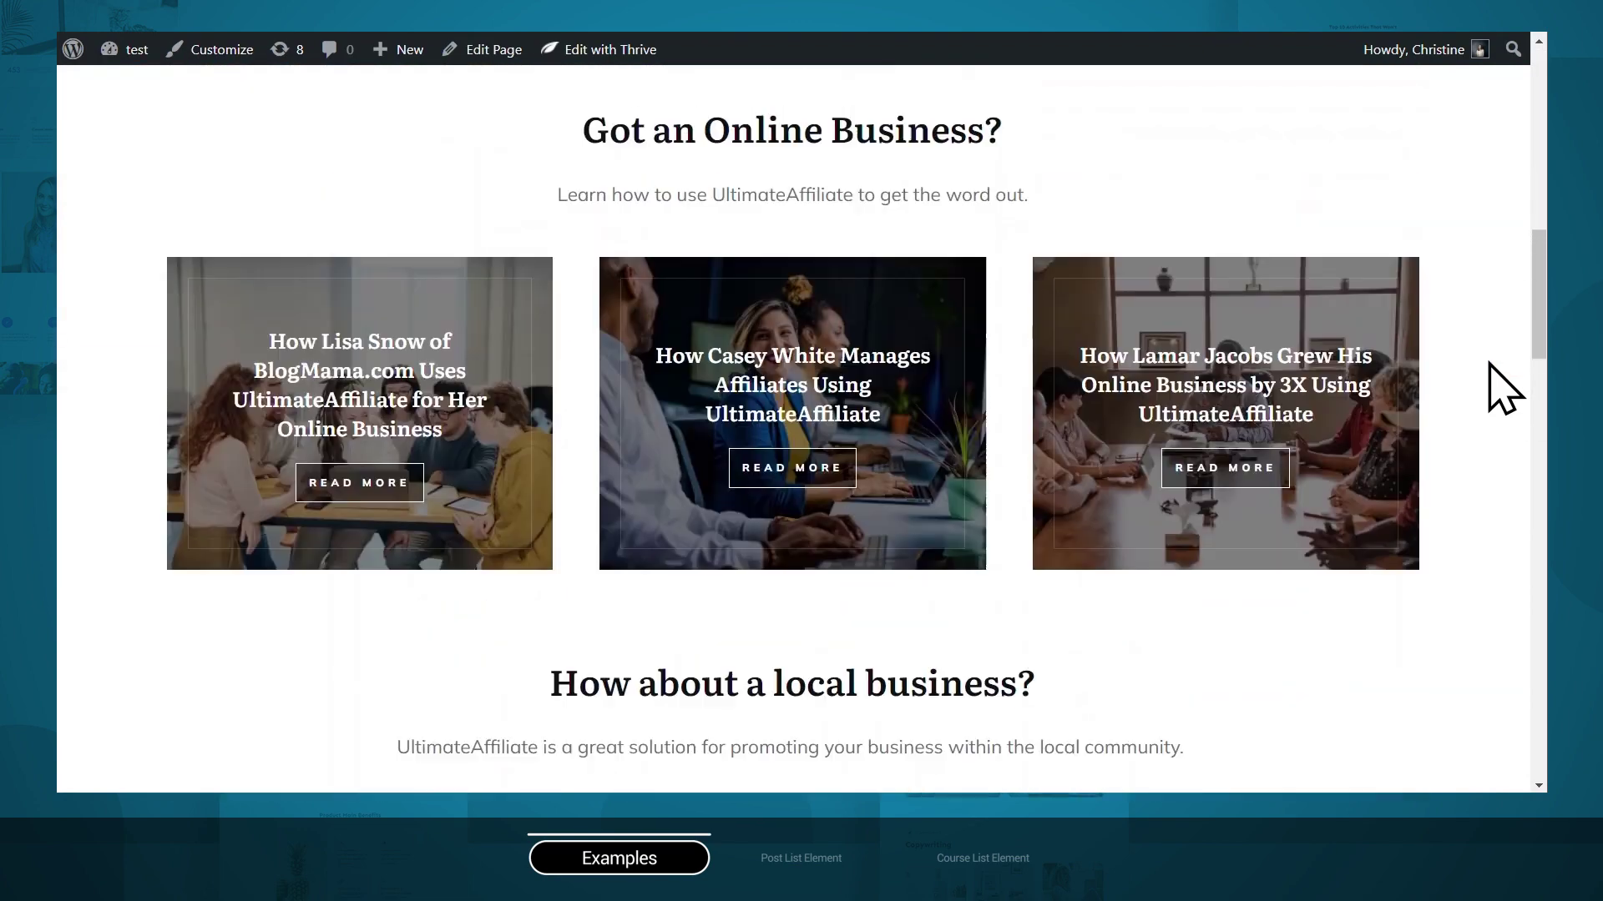
{"action": "scroll", "coordinate": [1502, 388], "scroll_direction": "down", "scroll_amount": 5}
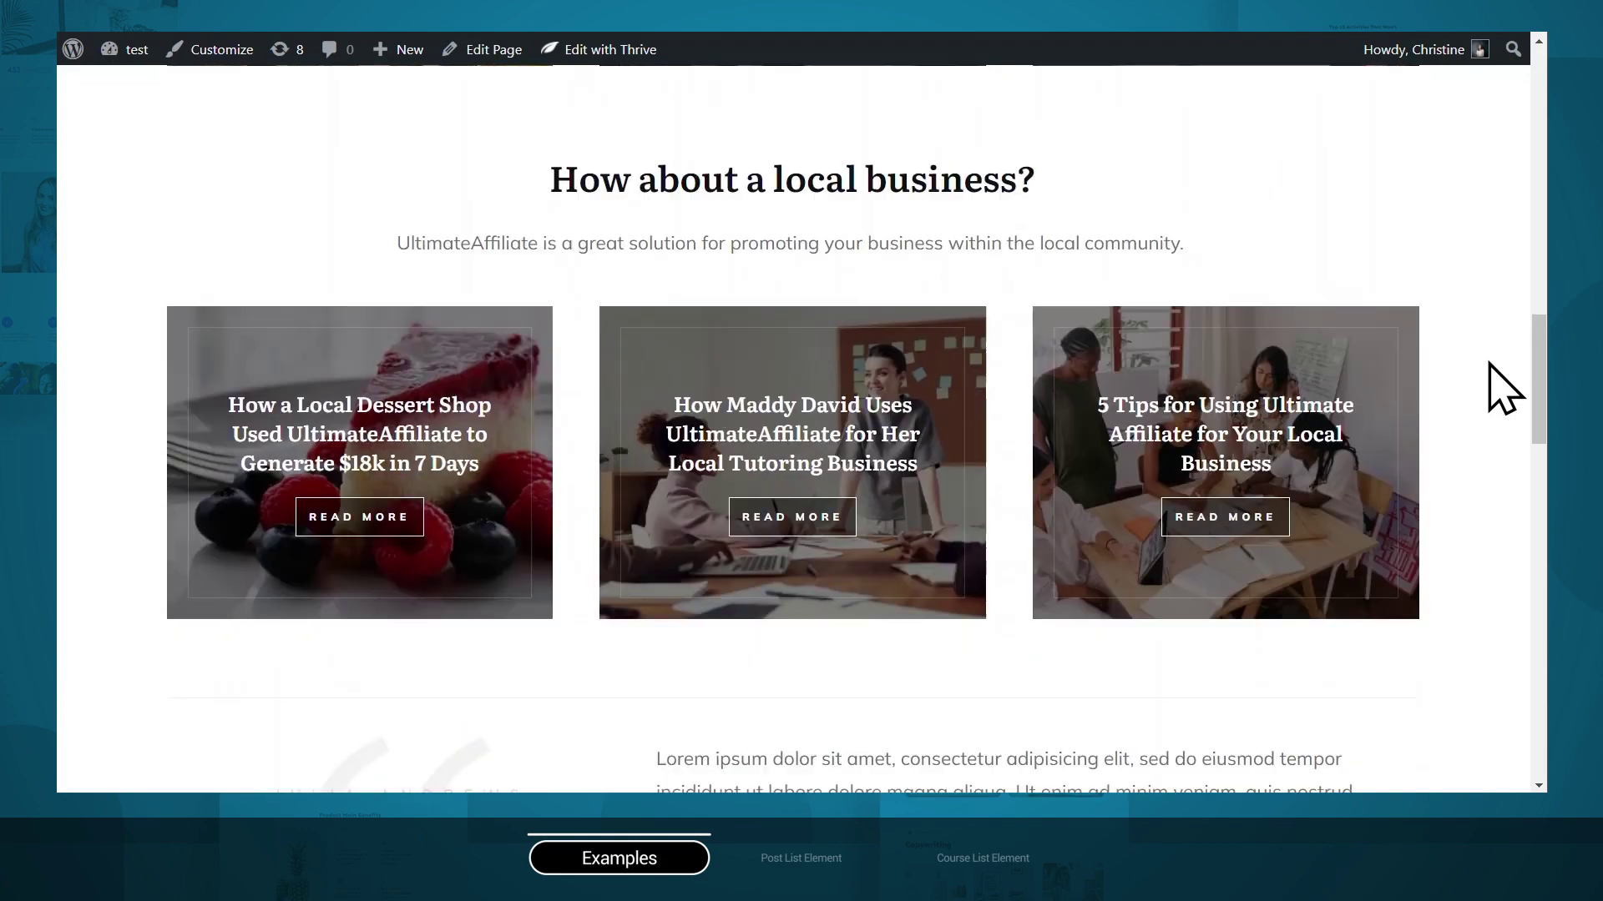
{"action": "scroll", "coordinate": [1502, 388], "scroll_direction": "down", "scroll_amount": 1}
{"action": "scroll", "coordinate": [1503, 388], "scroll_direction": "down", "scroll_amount": 10}
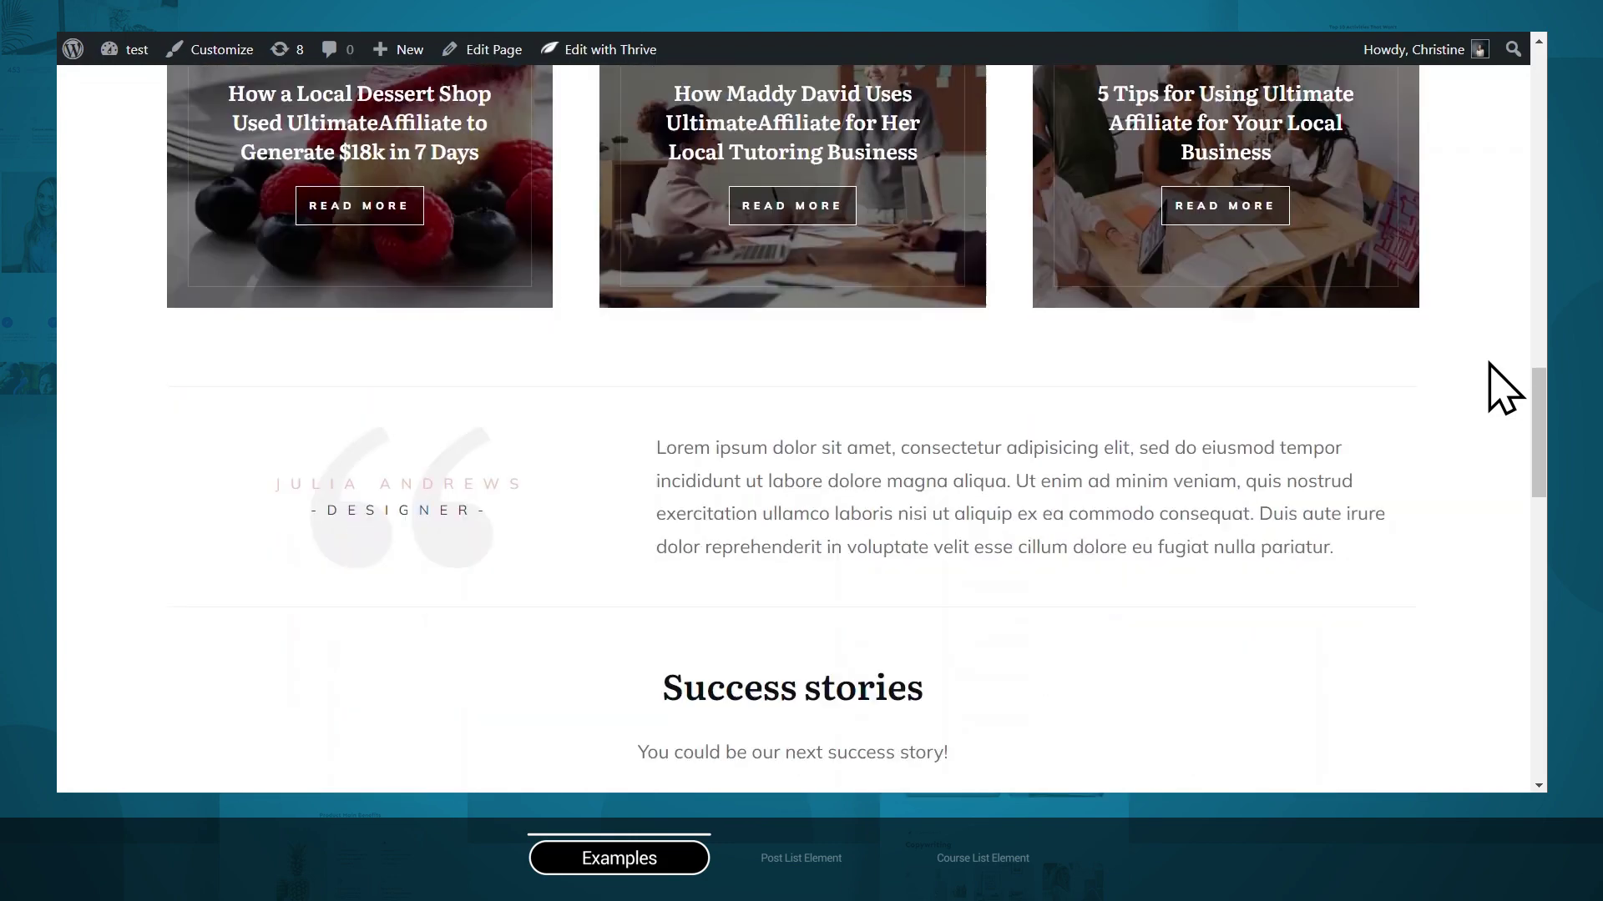
{"action": "scroll", "coordinate": [1502, 388], "scroll_direction": "up", "scroll_amount": 1}
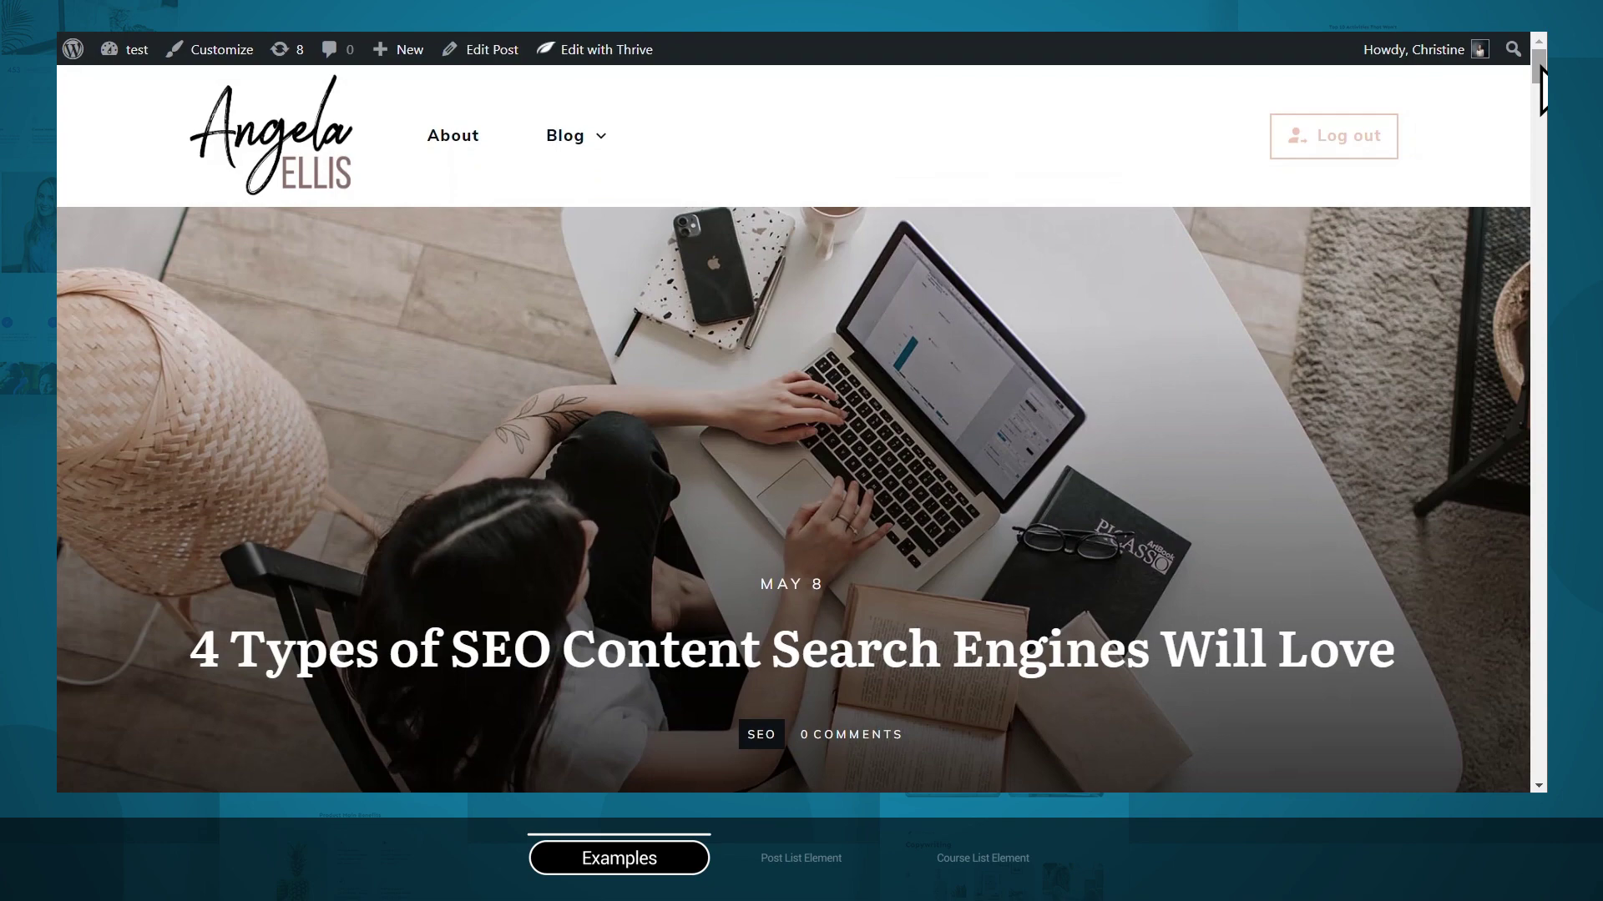
Step: Drag the scrollbar down through the '4 Types of SEO Content' post
{"action": "left_click_drag", "start_coordinate": [1541, 69], "coordinate": [1534, 709]}
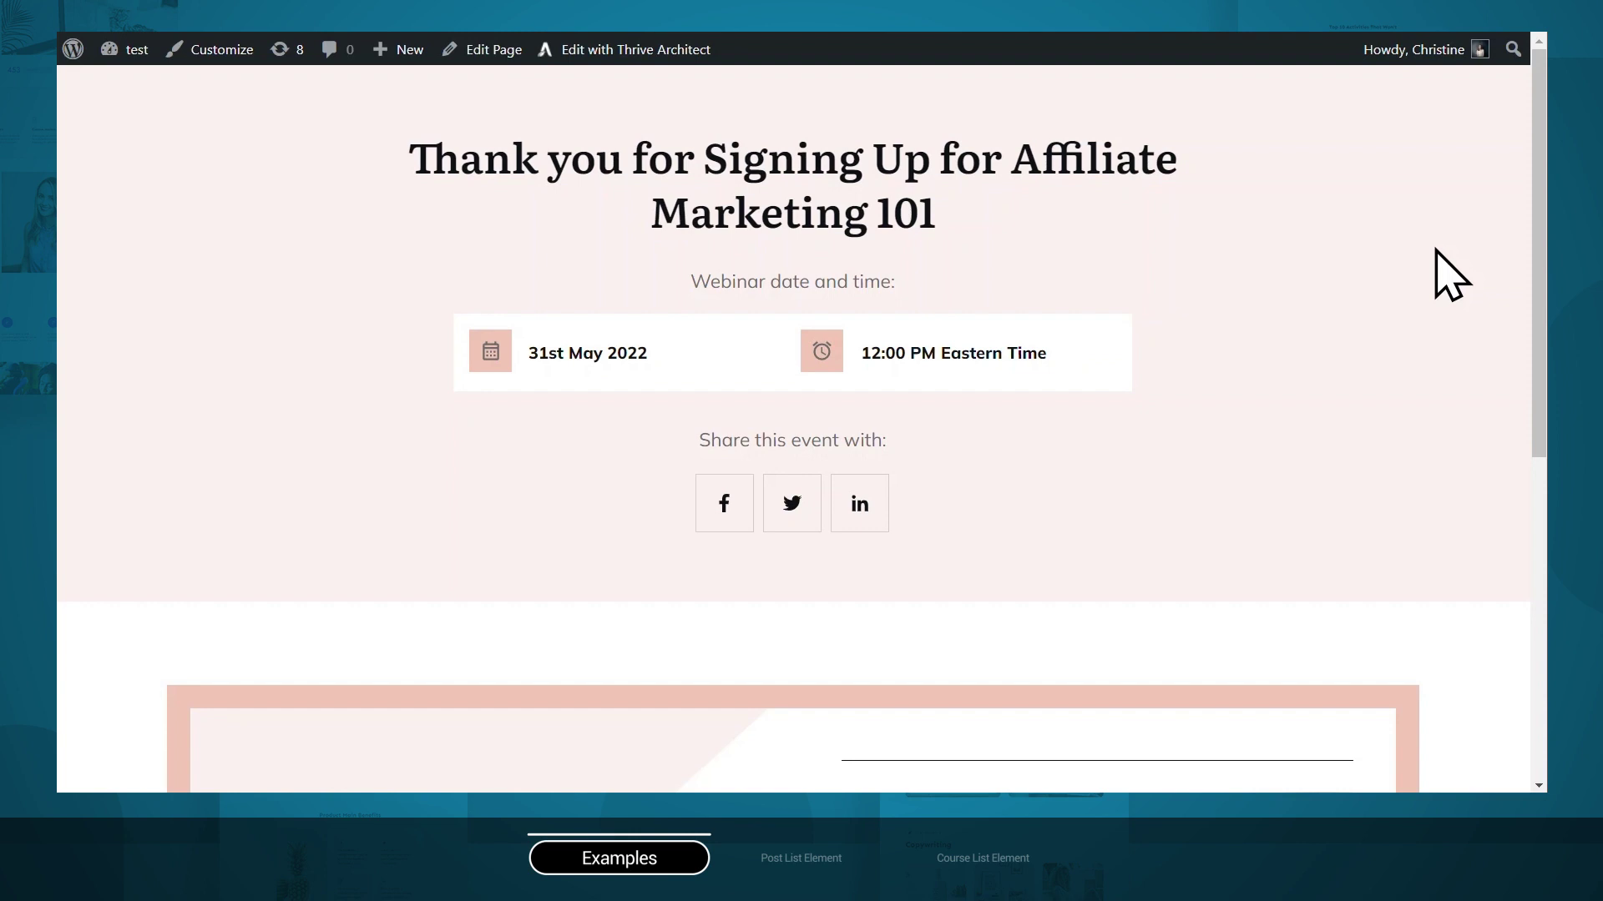
Step: Scroll the webinar thank-you page down to its resources section
{"action": "scroll", "coordinate": [1438, 250], "scroll_direction": "down", "scroll_amount": 7}
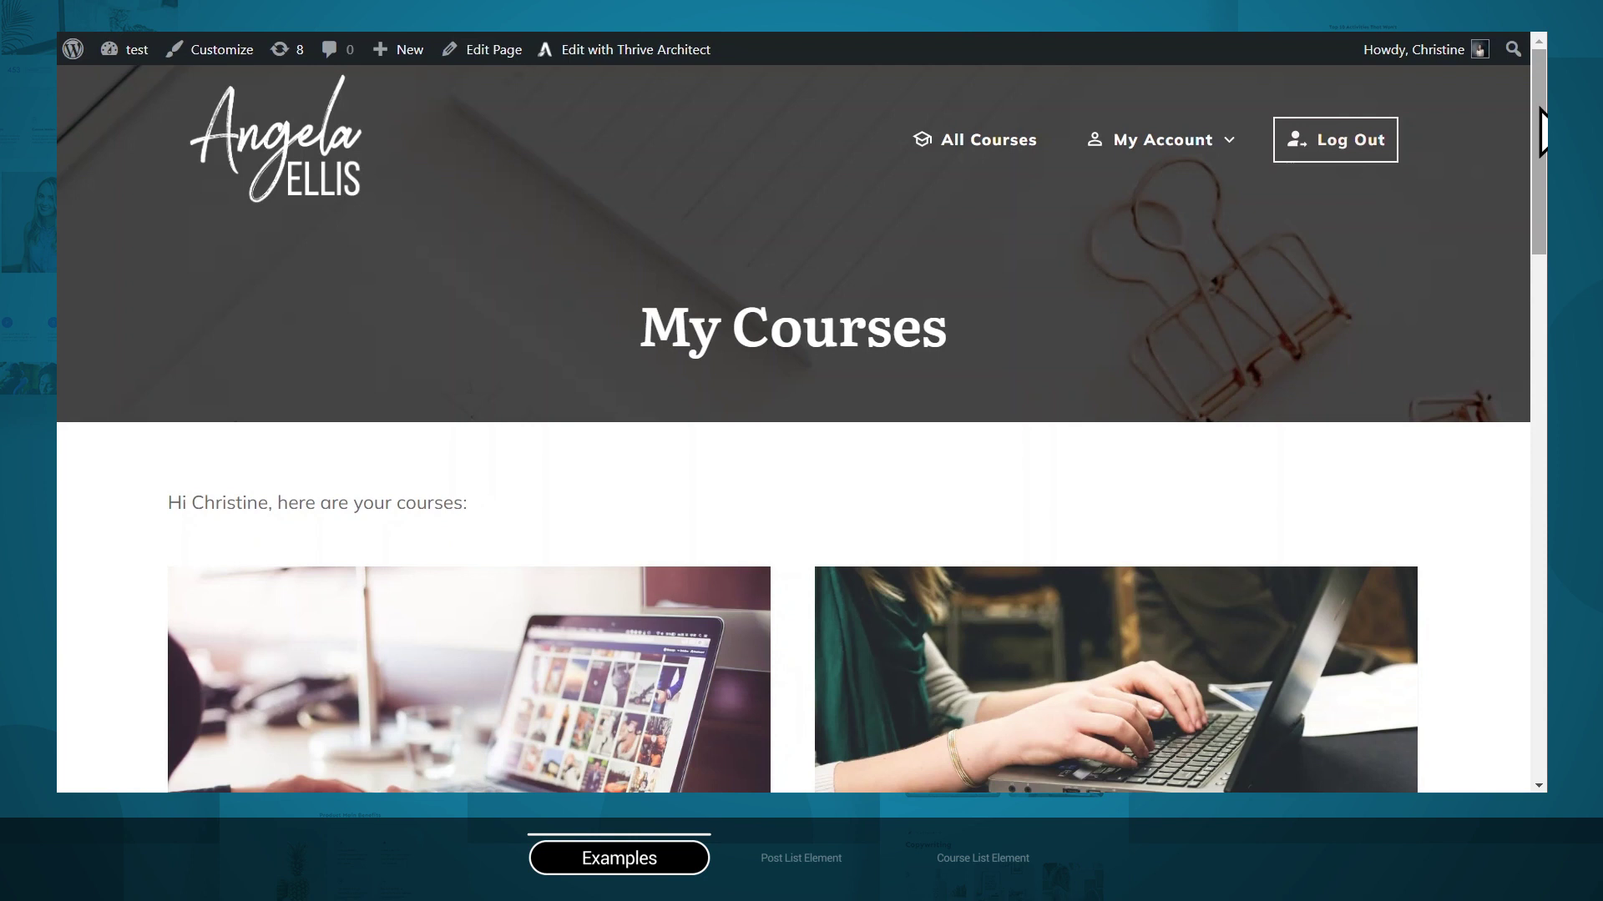
{"action": "left_click_drag", "start_coordinate": [1541, 108], "coordinate": [1541, 651]}
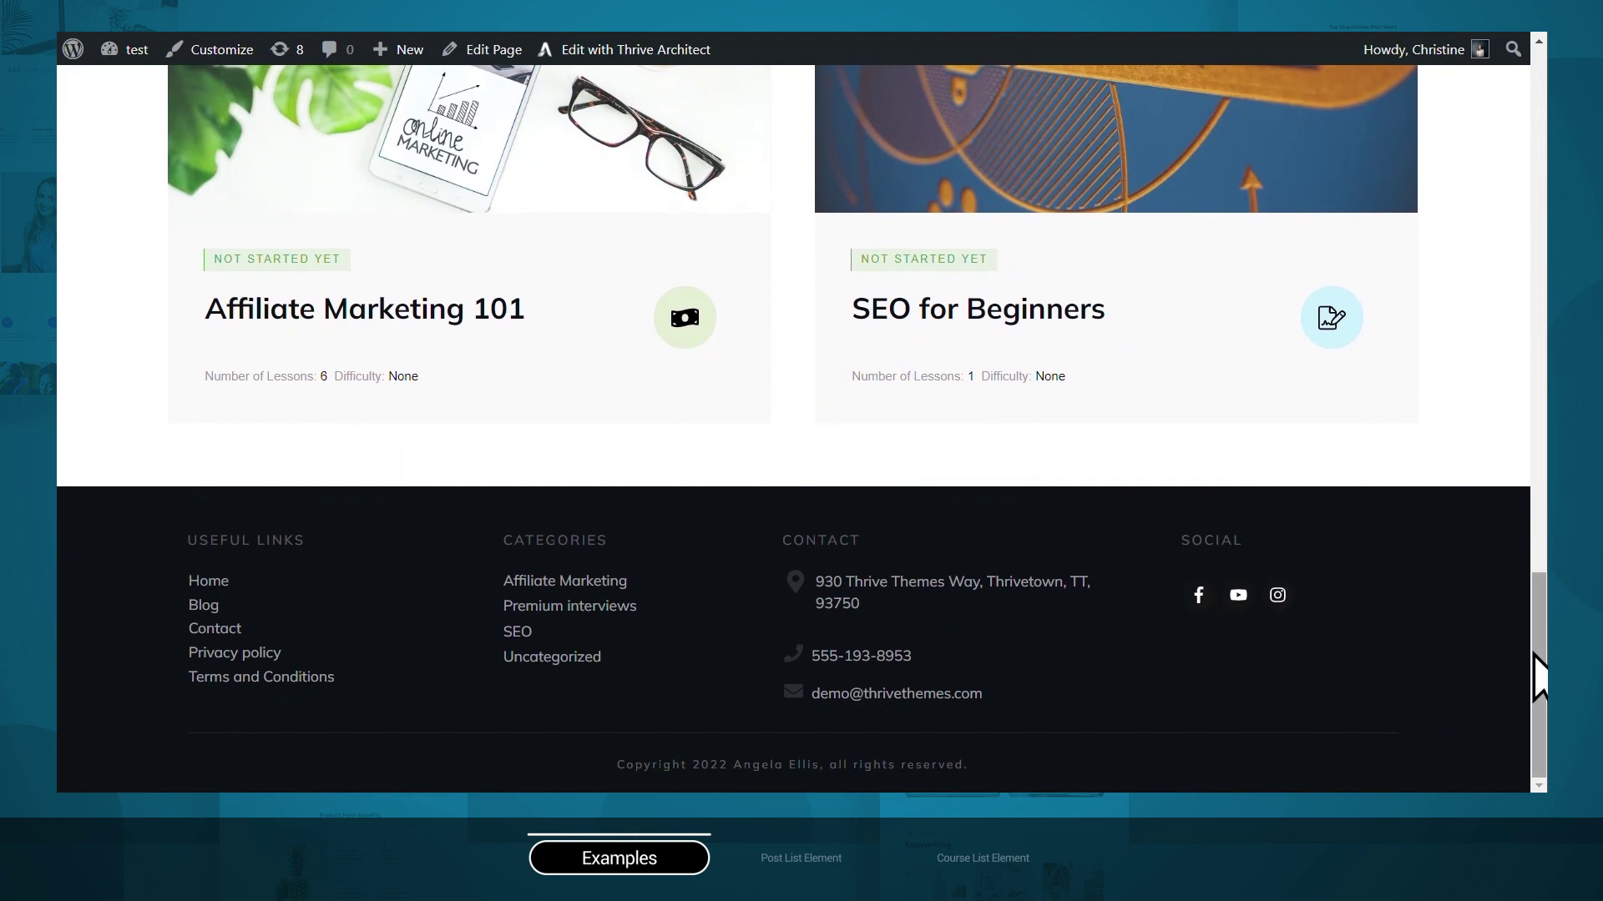
{"action": "left_click_drag", "start_coordinate": [1538, 665], "coordinate": [1526, 69]}
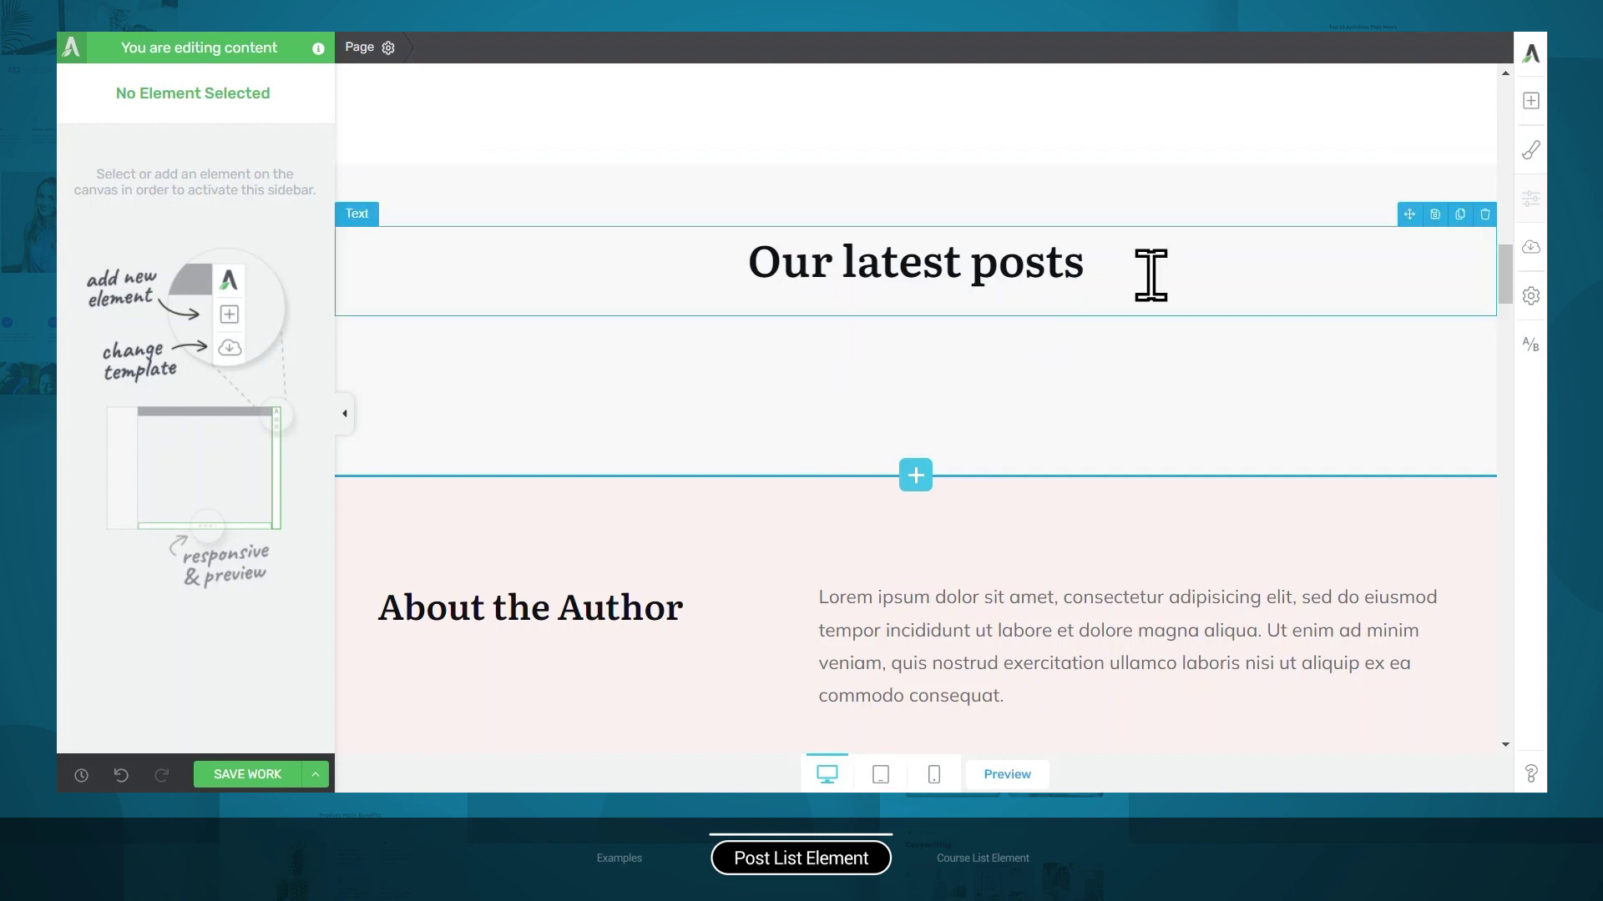
Step: Search elements for 'pos' and drop a Post List under the 'Our latest posts' heading
{"action": "left_click", "coordinate": [1532, 103]}
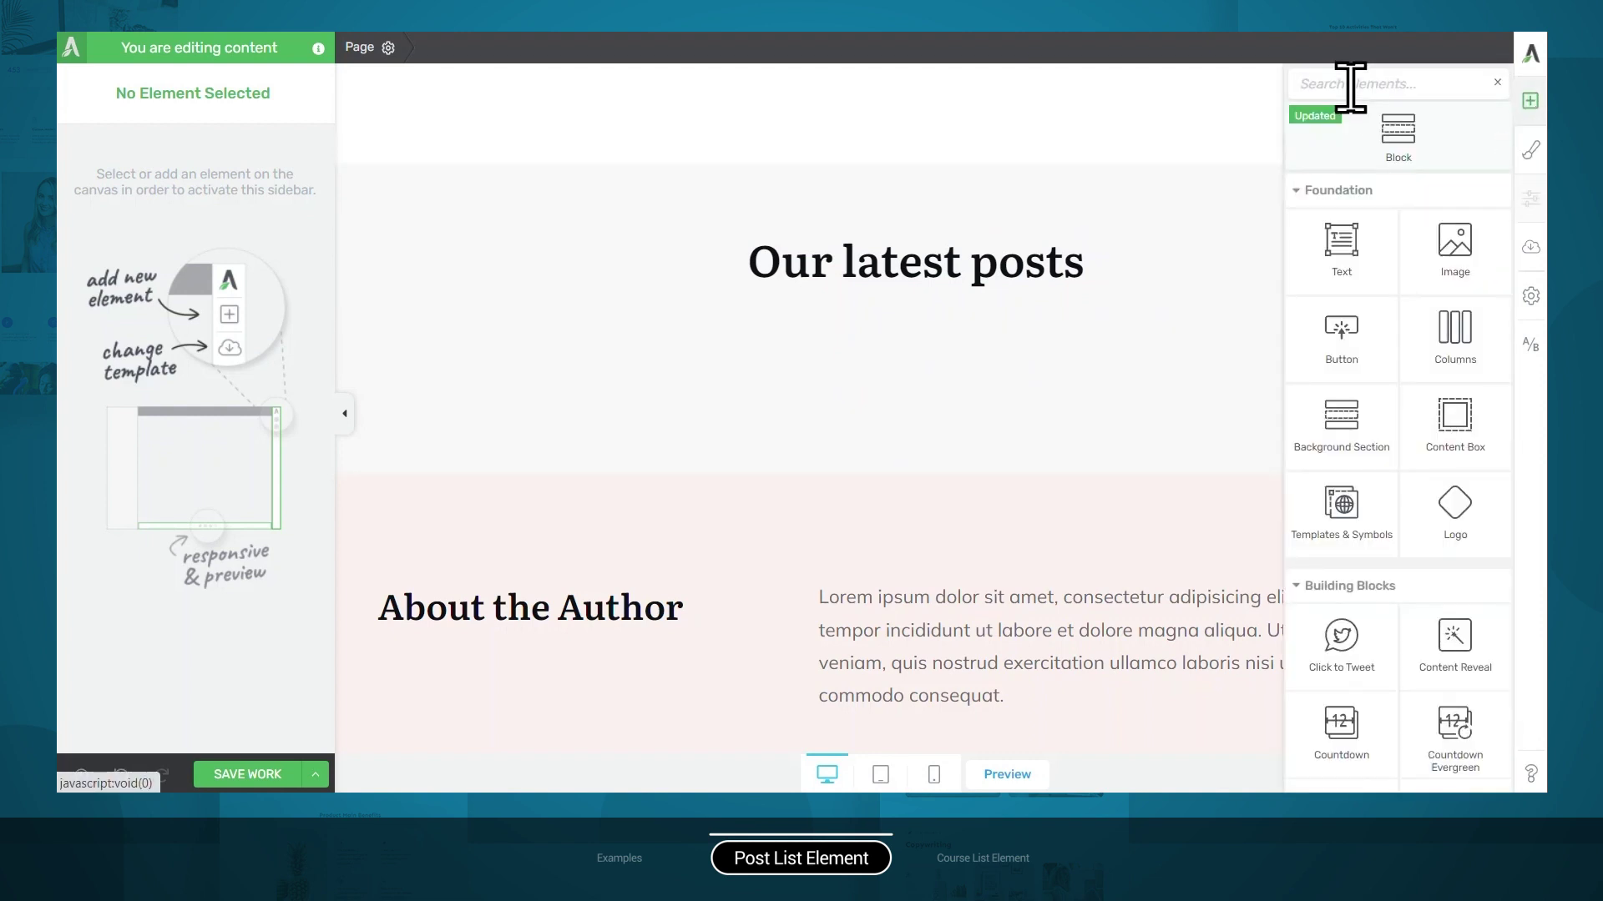
{"action": "type", "text": "pos"}
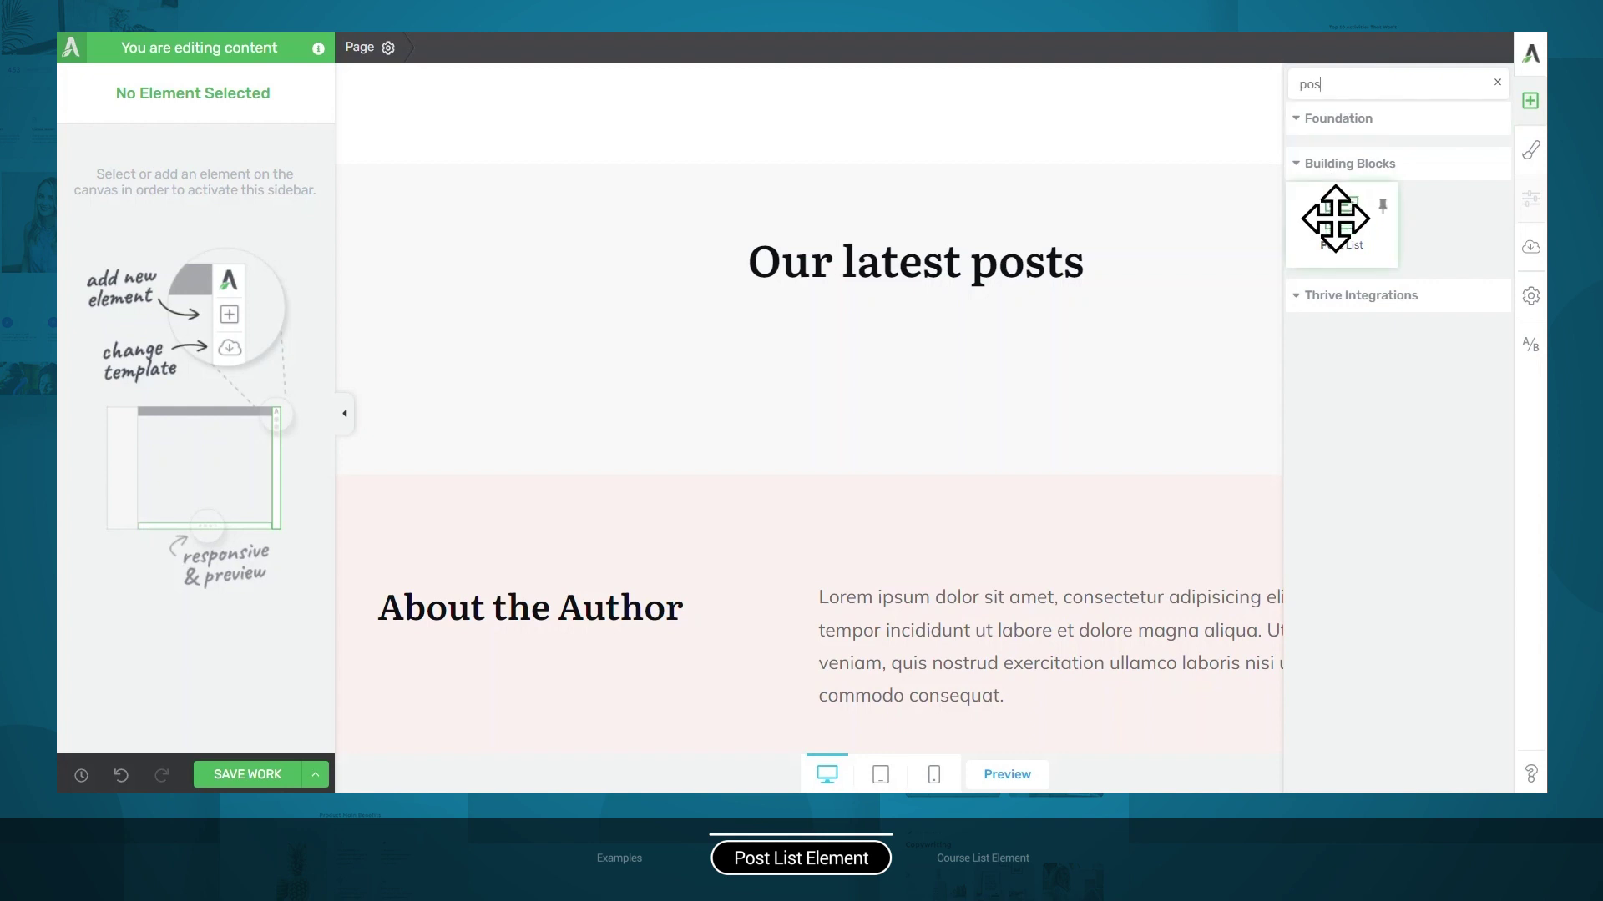
{"action": "left_click_drag", "start_coordinate": [1336, 219], "coordinate": [916, 305]}
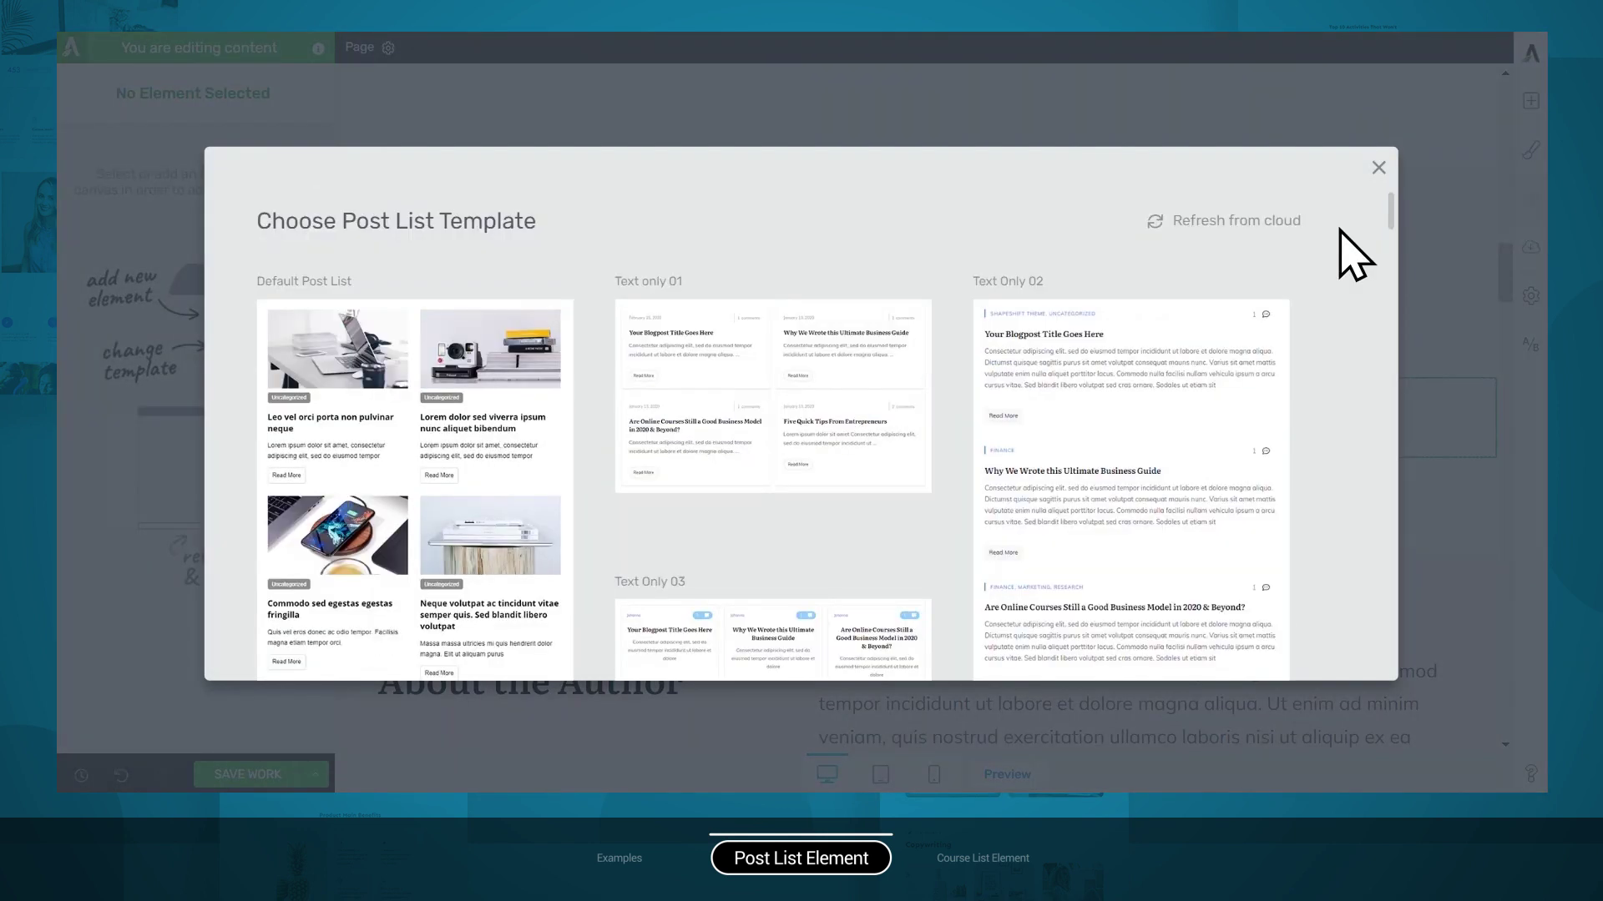
Step: Insert the Image & Text 09 post list template, giving a three-column image card grid
{"action": "scroll", "coordinate": [1354, 275], "scroll_direction": "down", "scroll_amount": 4}
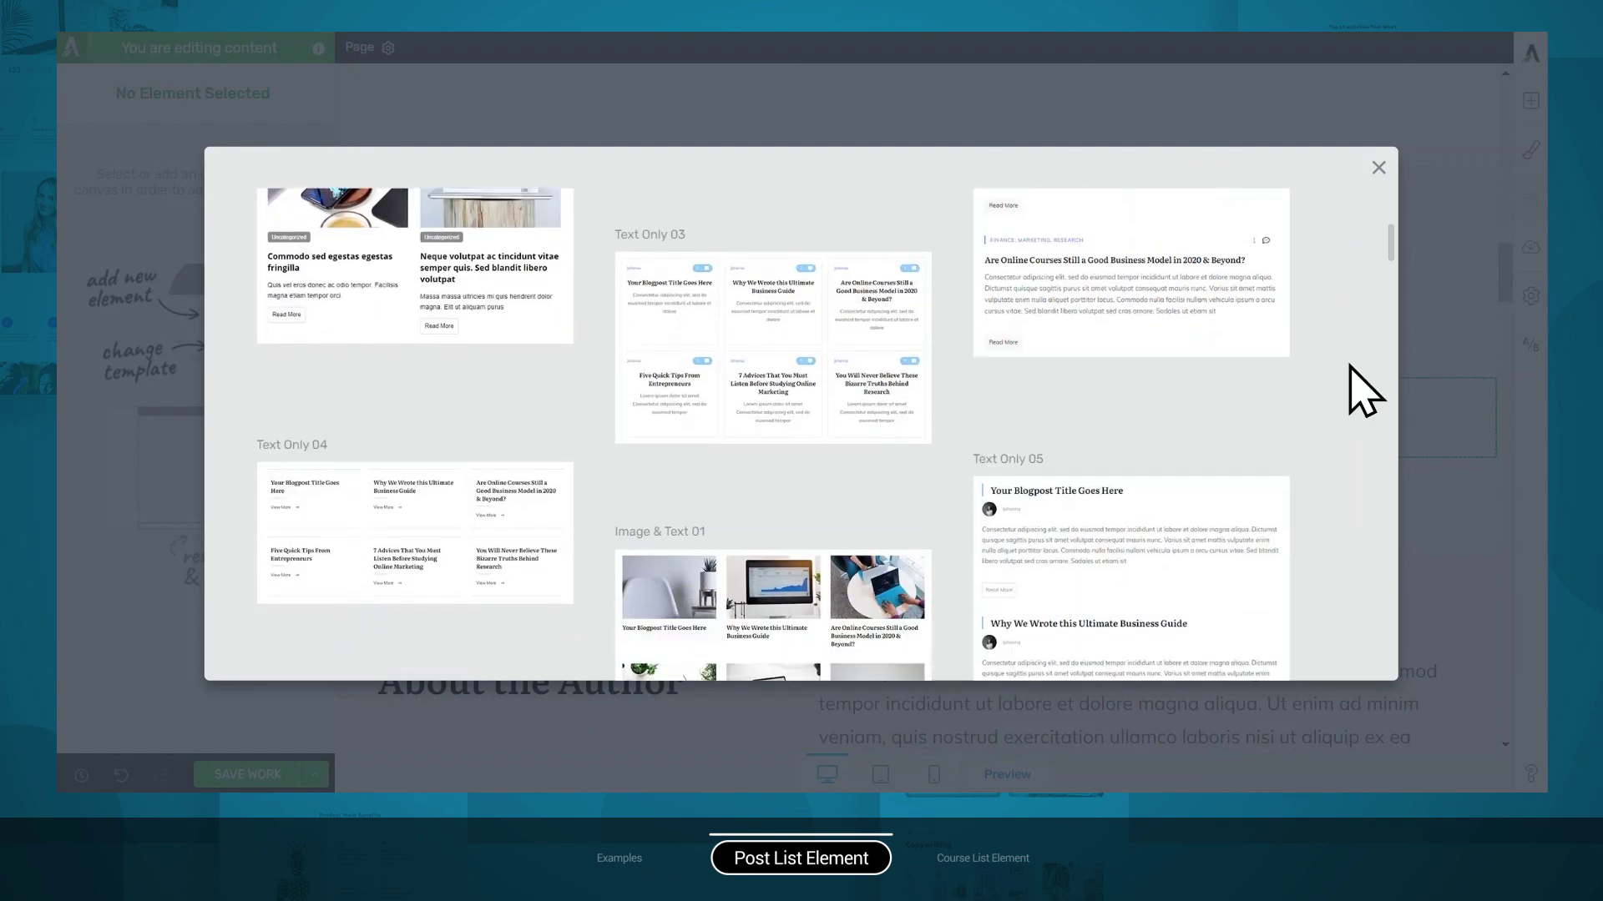
{"action": "scroll", "coordinate": [1362, 393], "scroll_direction": "down", "scroll_amount": 8}
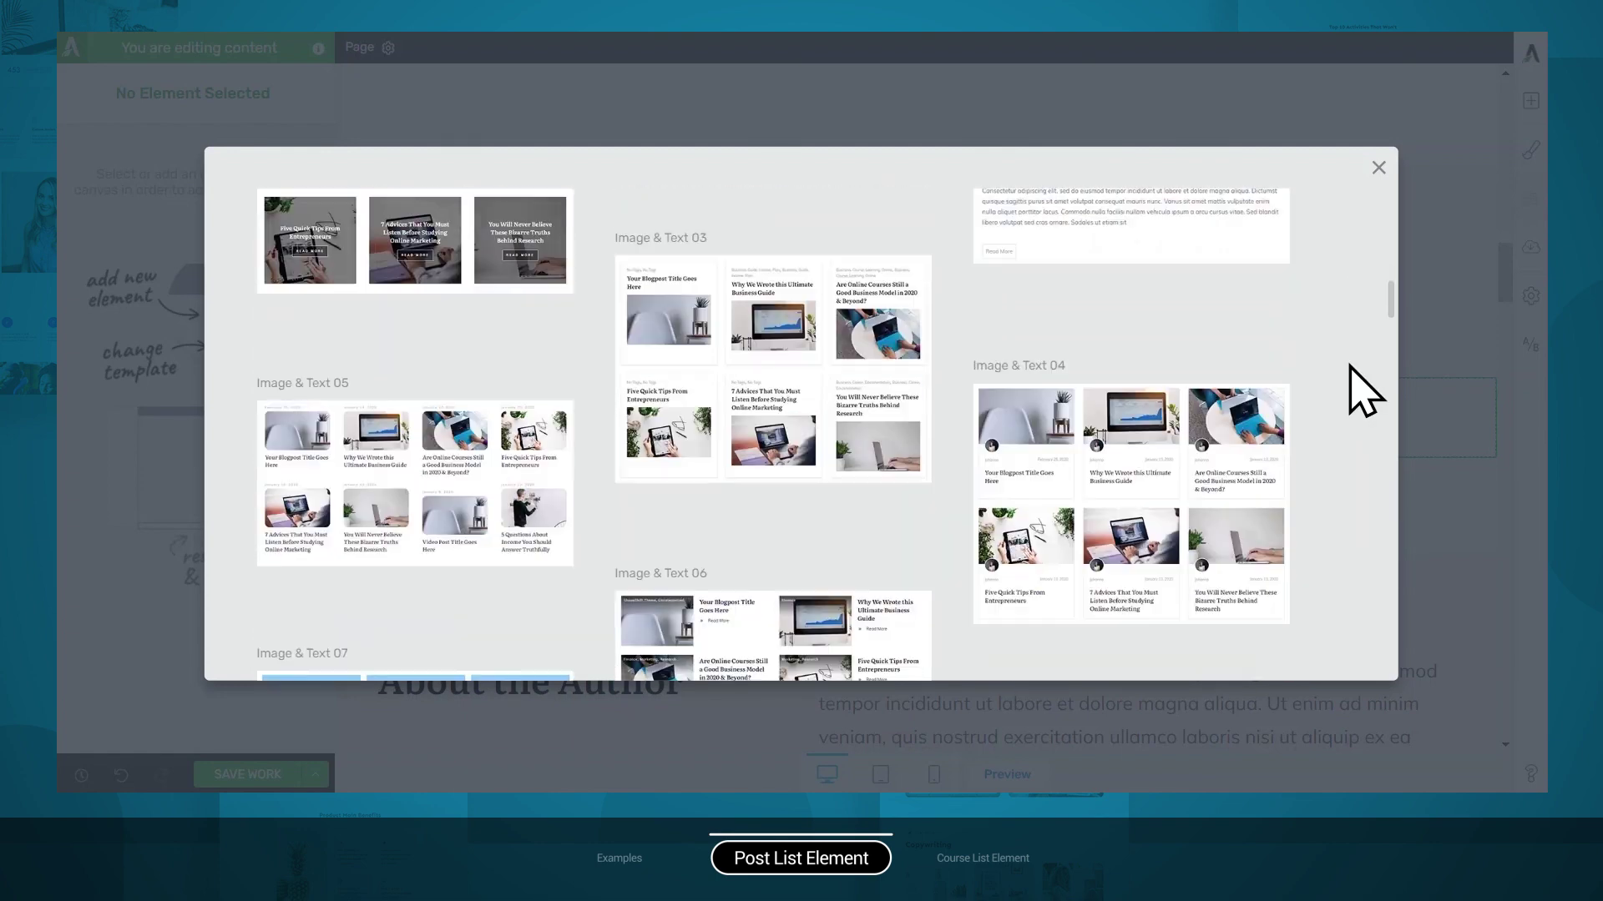
{"action": "scroll", "coordinate": [1363, 393], "scroll_direction": "down", "scroll_amount": 8}
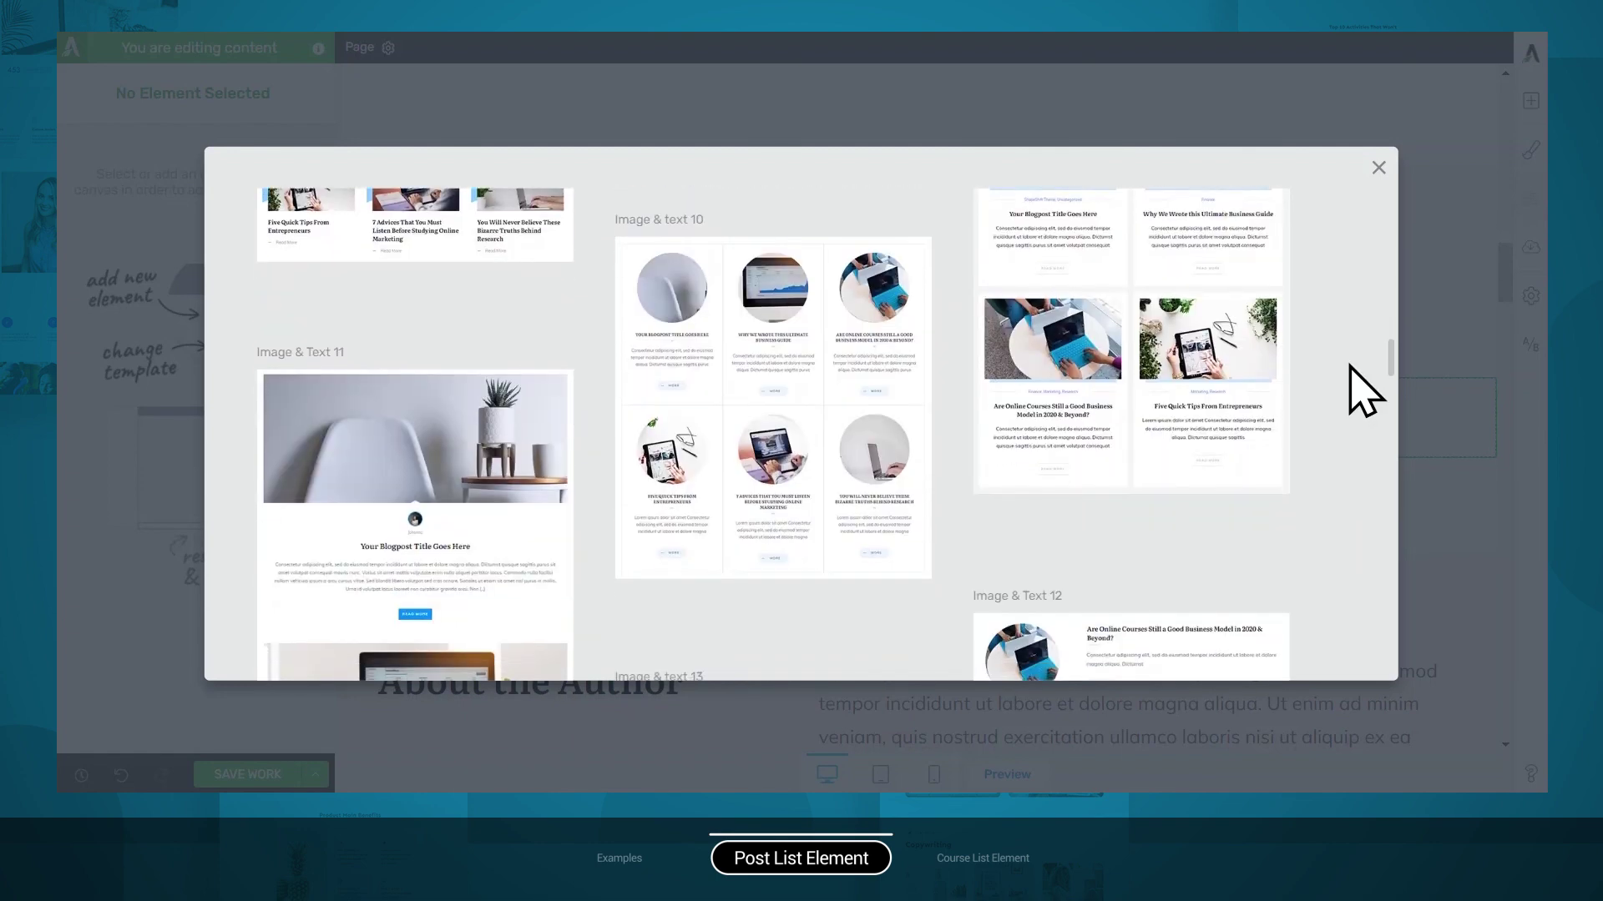
{"action": "scroll", "coordinate": [1363, 393], "scroll_direction": "down", "scroll_amount": 8}
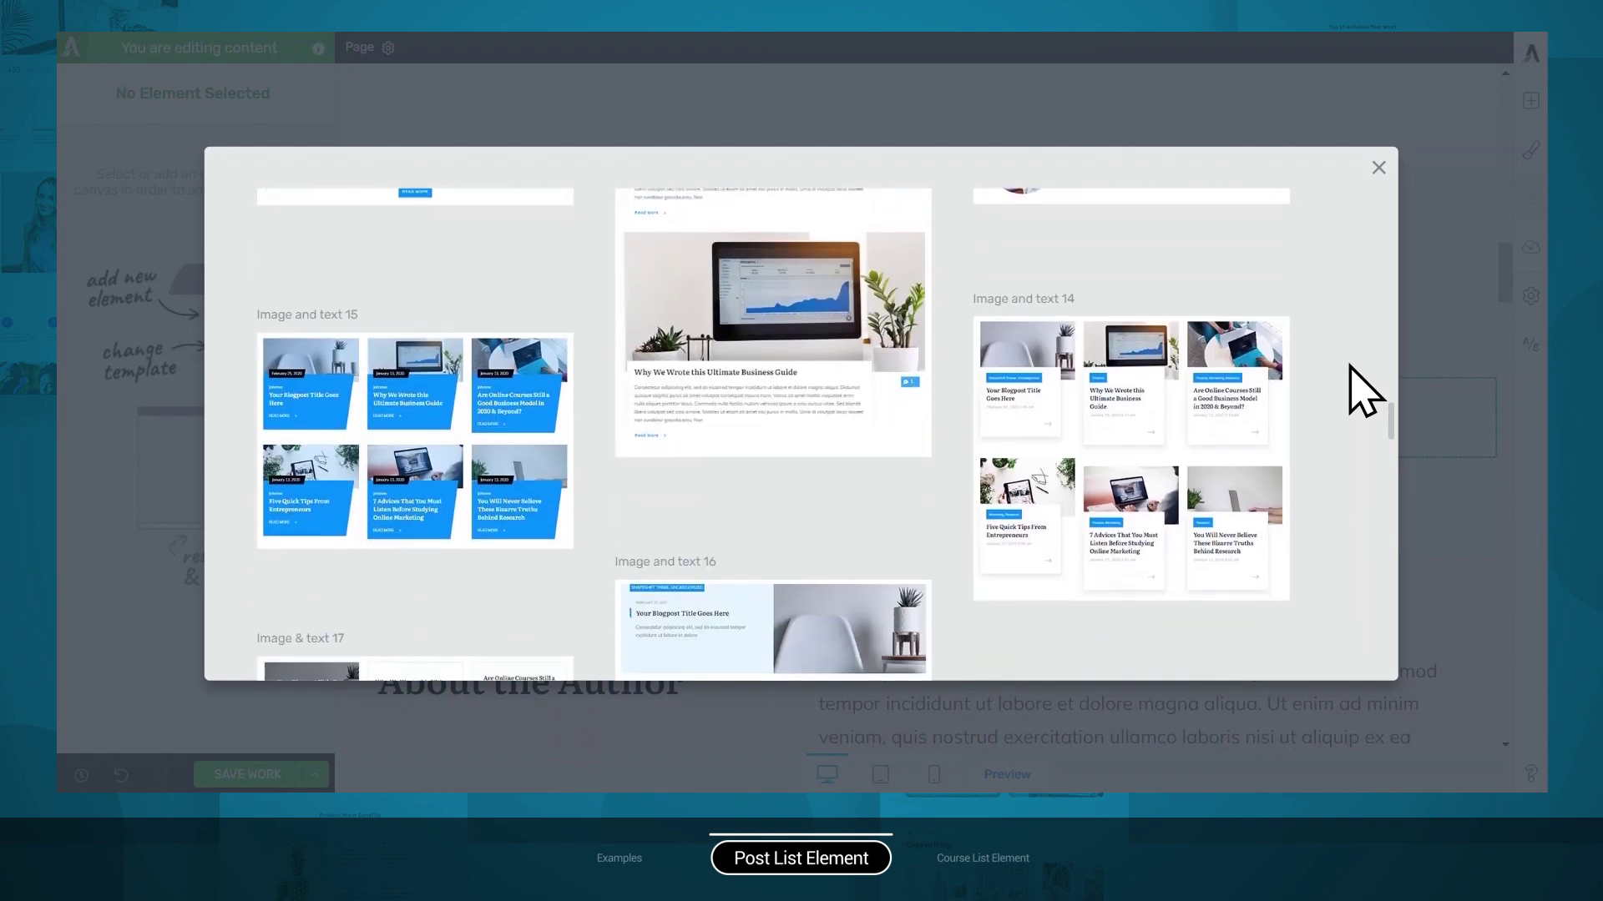
{"action": "scroll", "coordinate": [1363, 392], "scroll_direction": "down", "scroll_amount": 8}
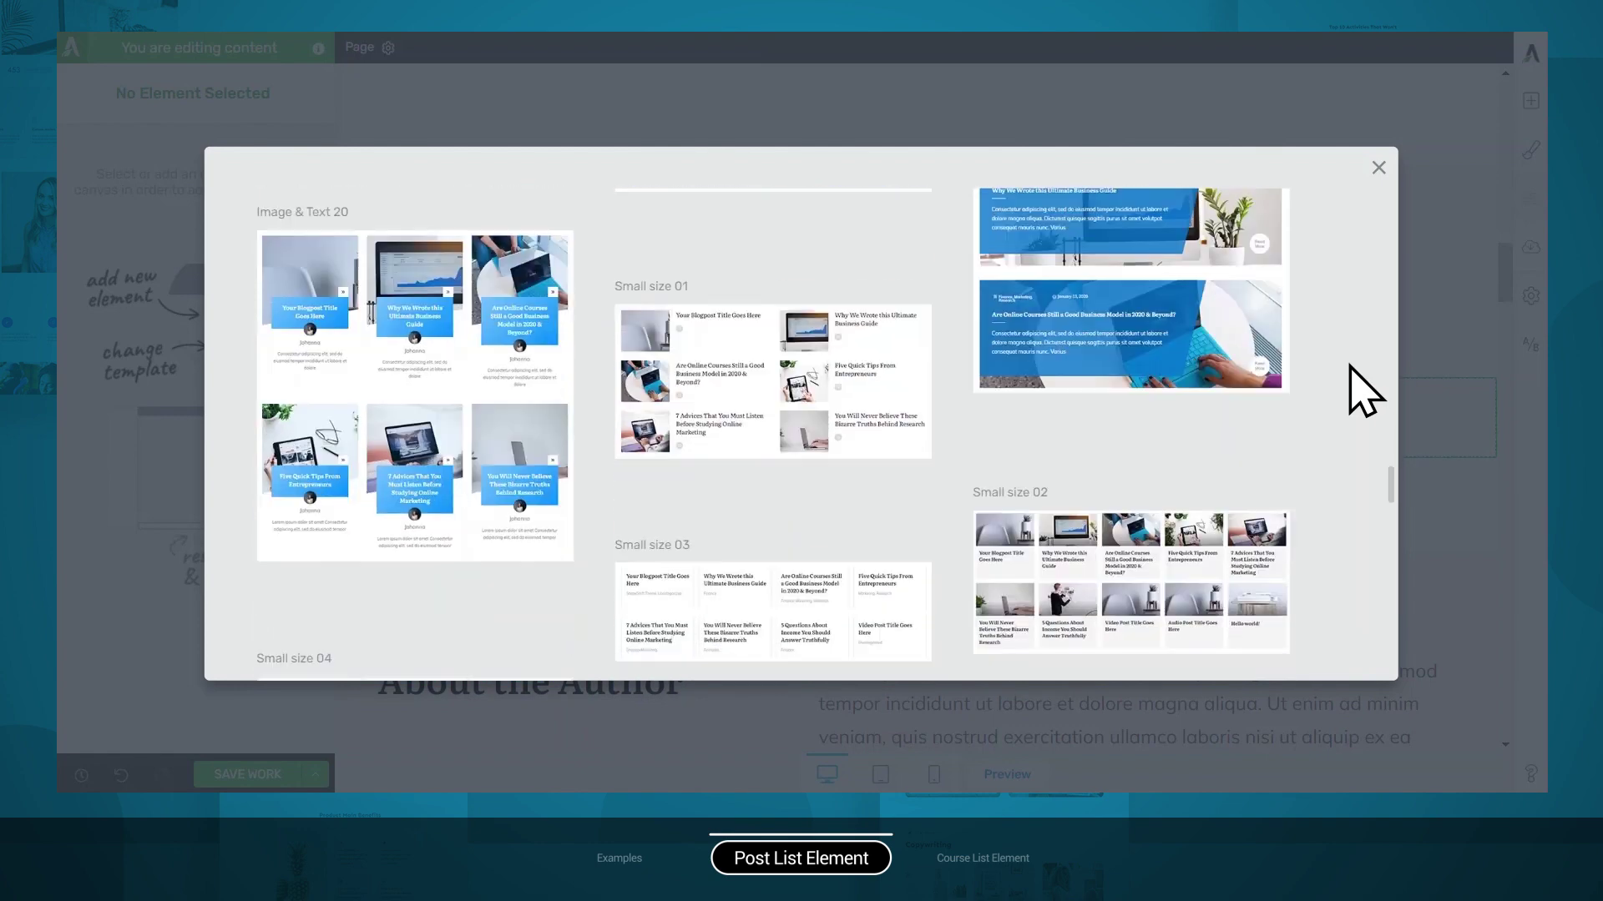
{"action": "scroll", "coordinate": [1364, 393], "scroll_direction": "down", "scroll_amount": 8}
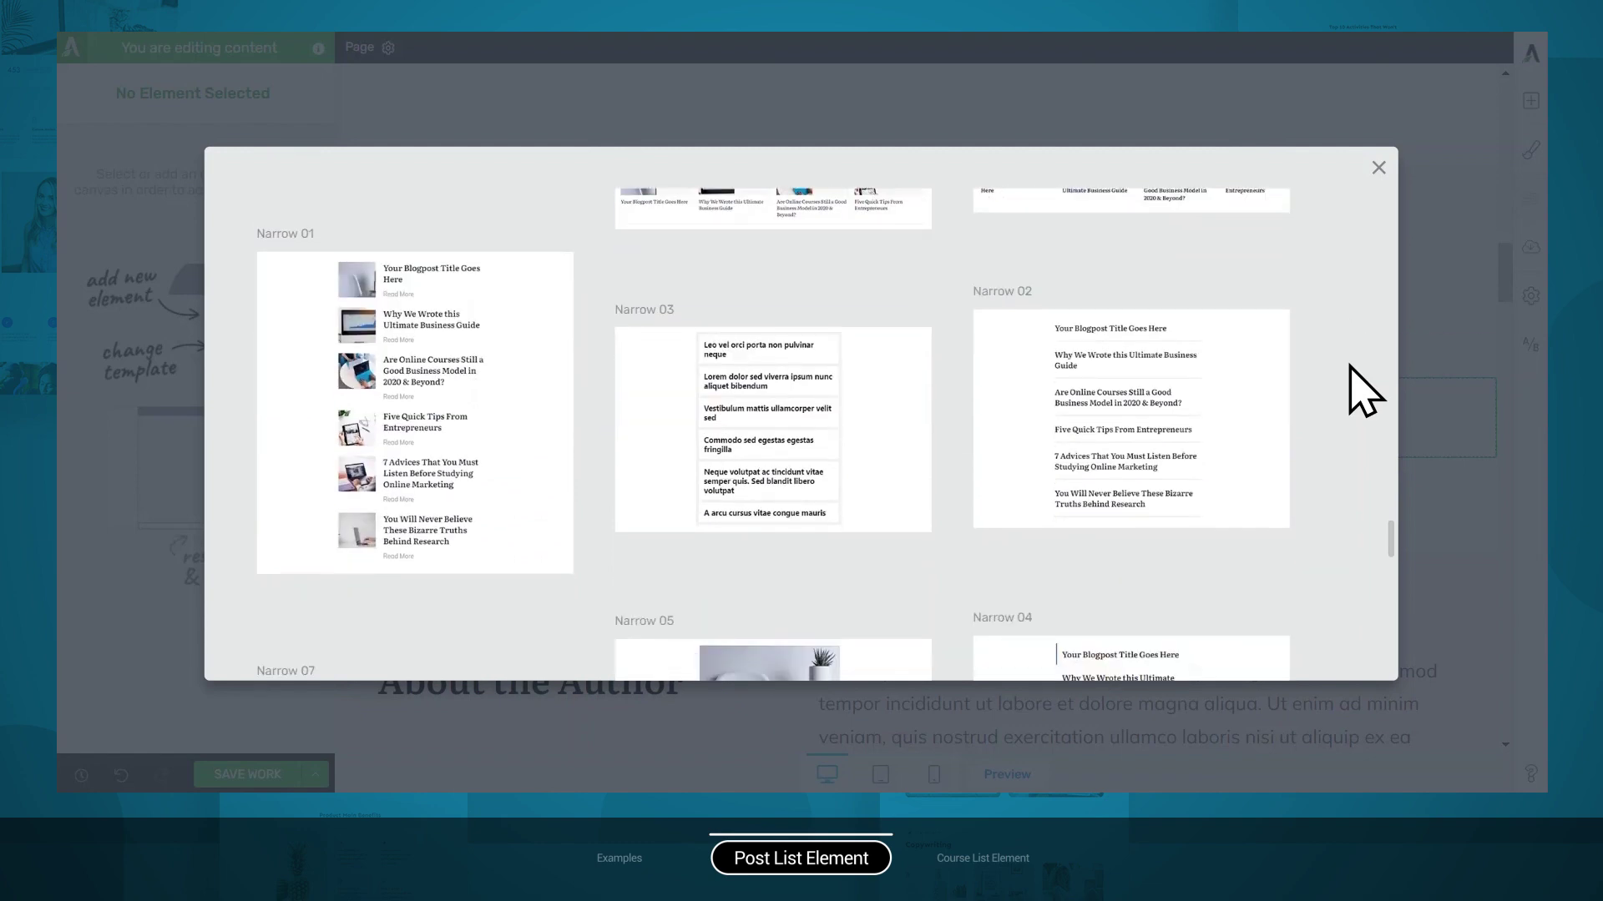
{"action": "scroll", "coordinate": [1364, 392], "scroll_direction": "down", "scroll_amount": 8}
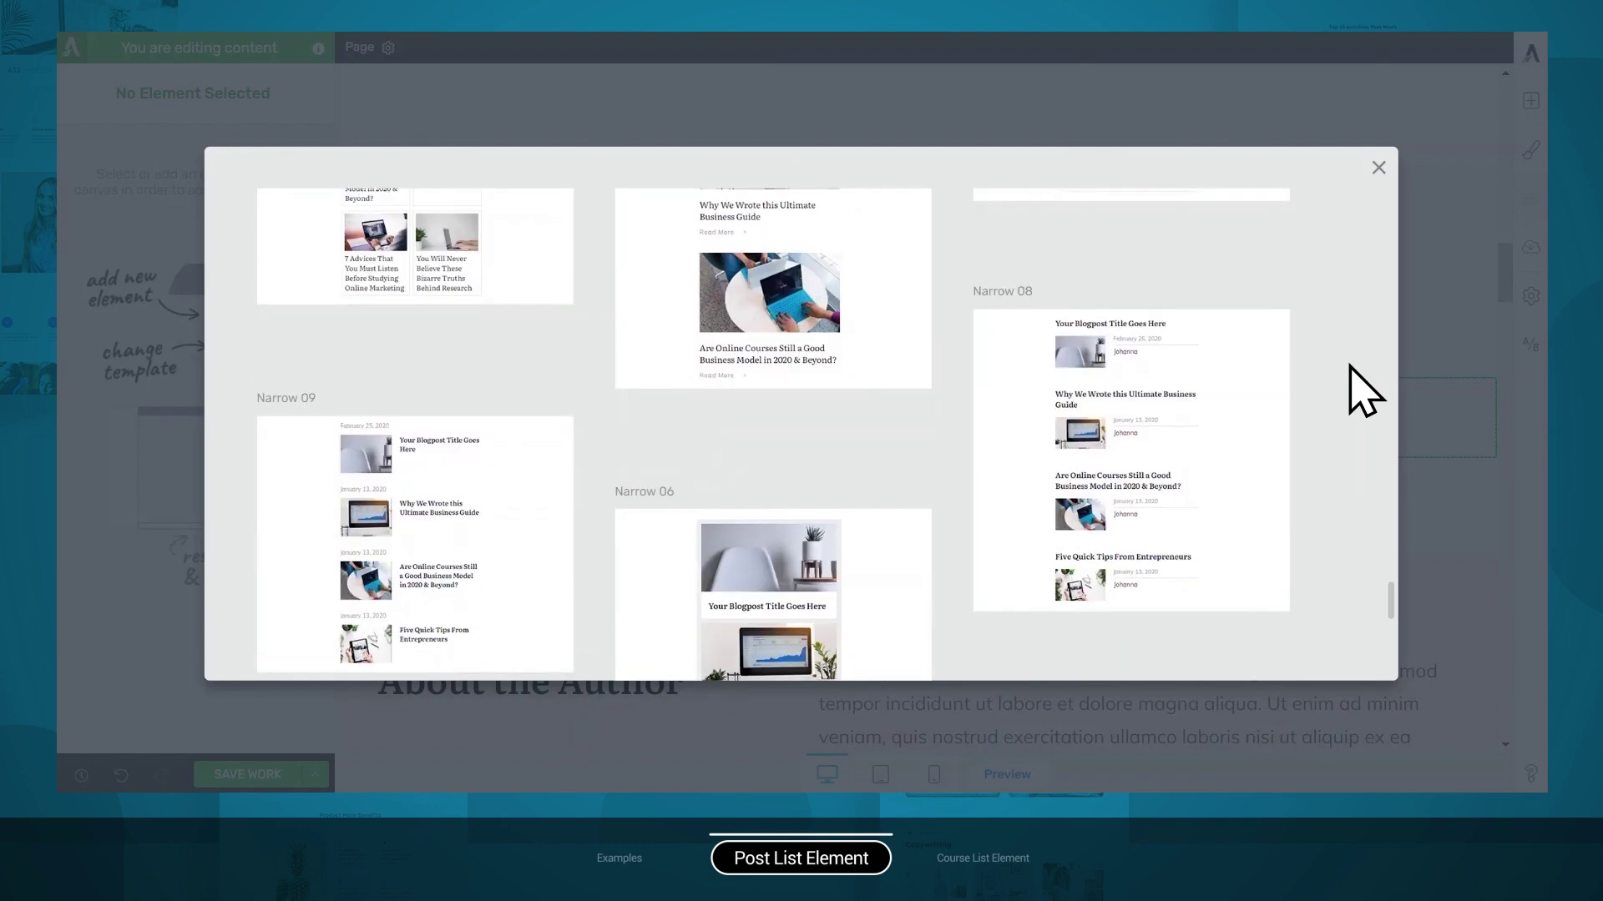
{"action": "scroll", "coordinate": [1364, 392], "scroll_direction": "down", "scroll_amount": 8}
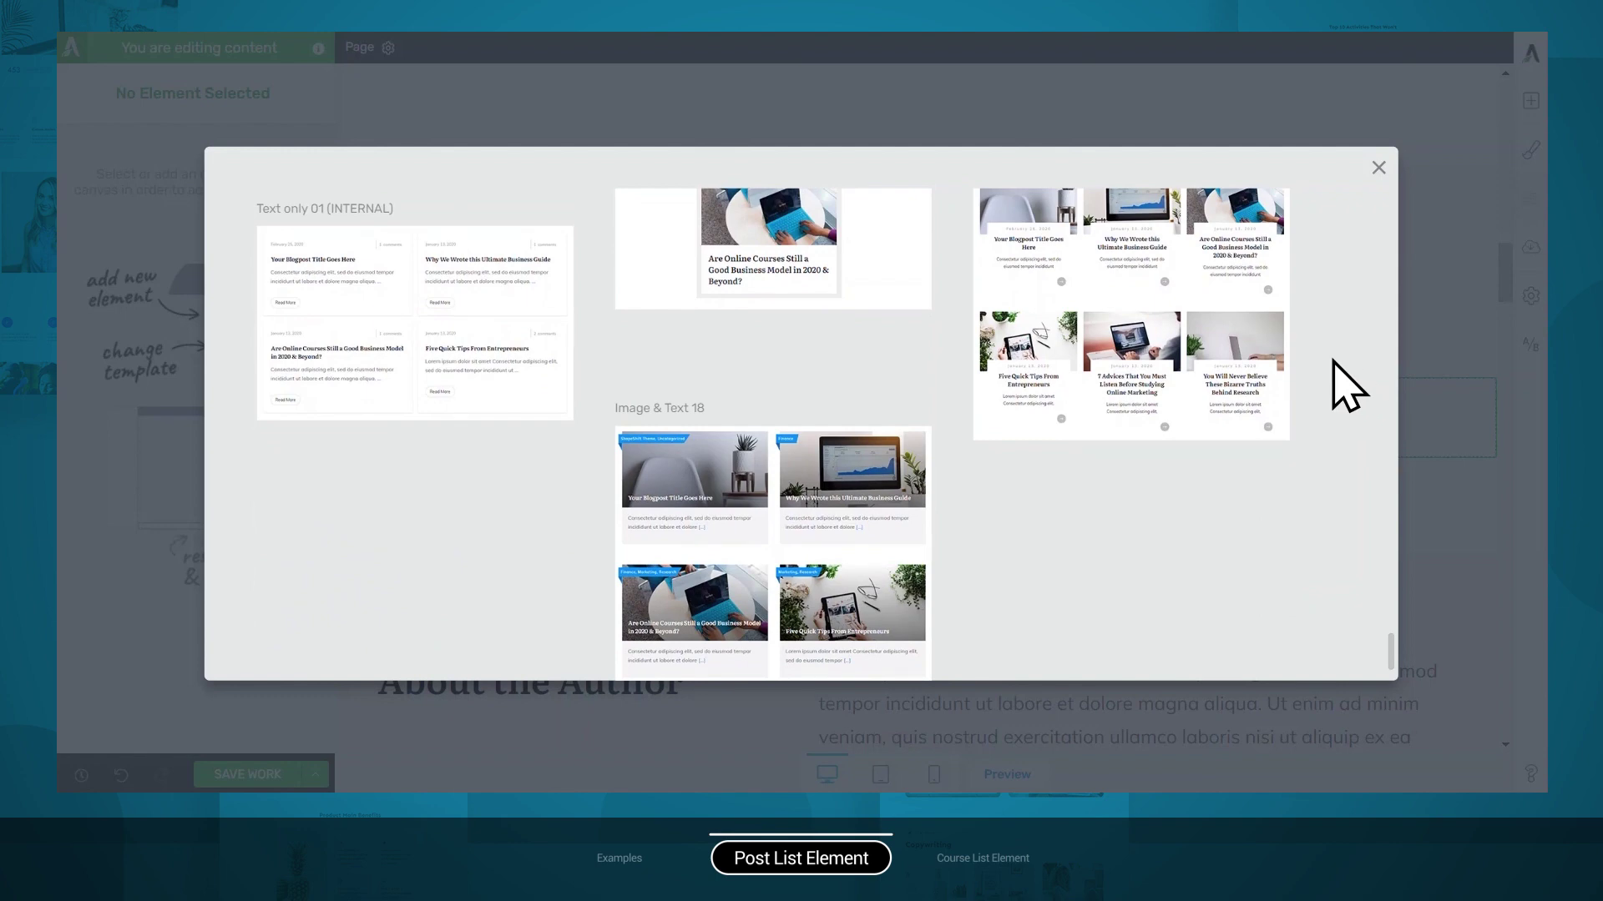
{"action": "left_click", "coordinate": [1174, 329]}
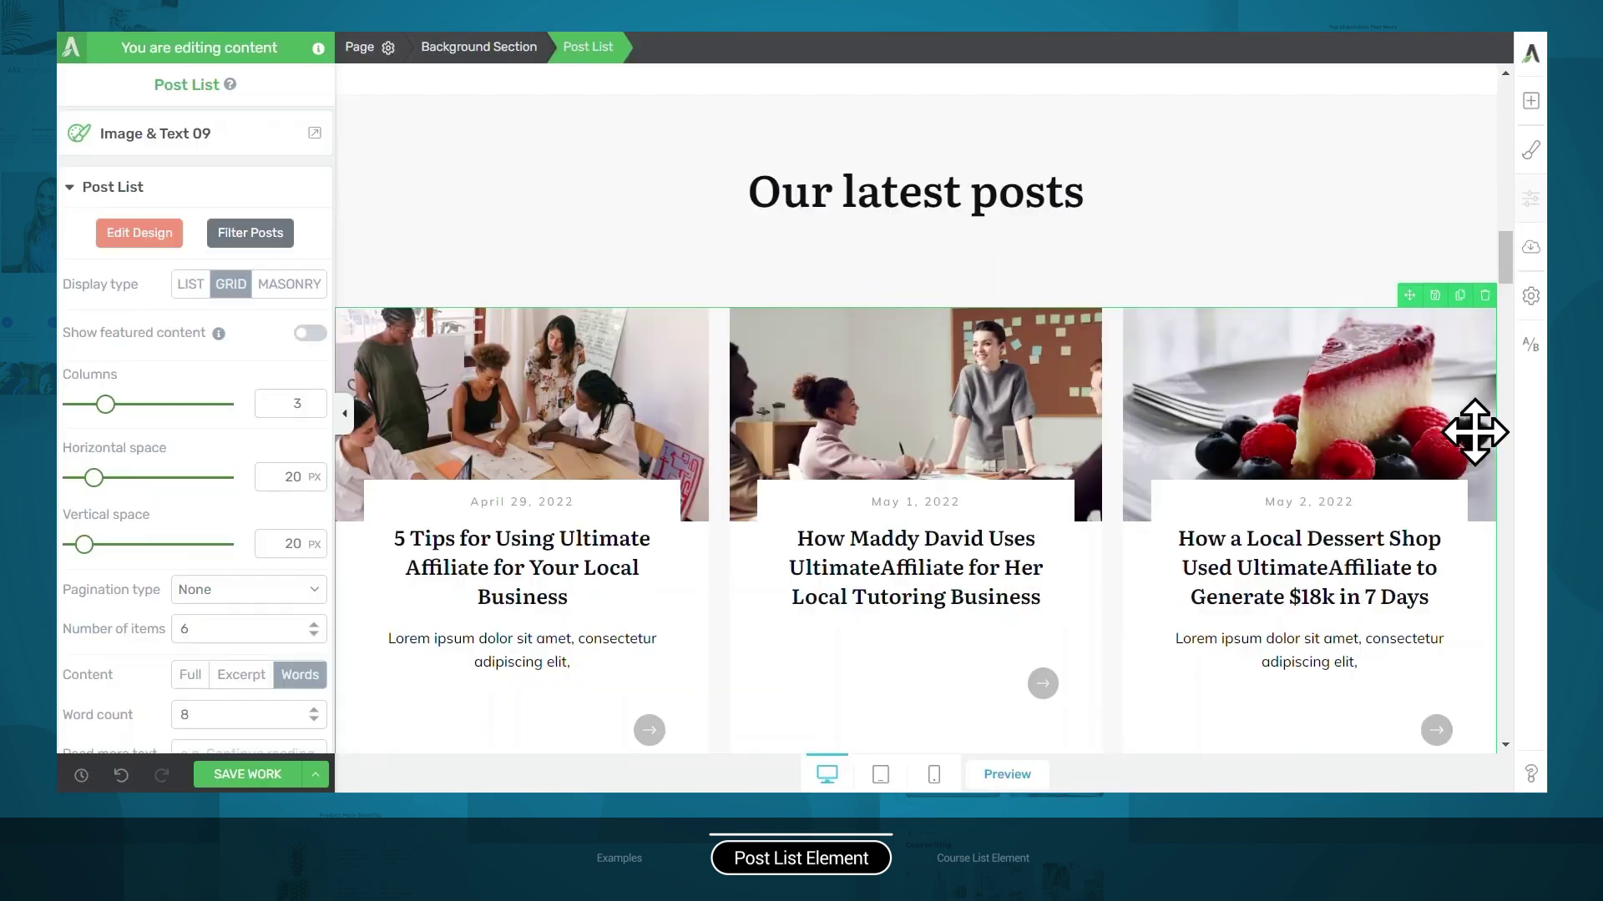
Step: Open Filter Posts and check Content to Display, keeping Posts selected
{"action": "scroll", "coordinate": [862, 314], "scroll_direction": "down", "scroll_amount": 1}
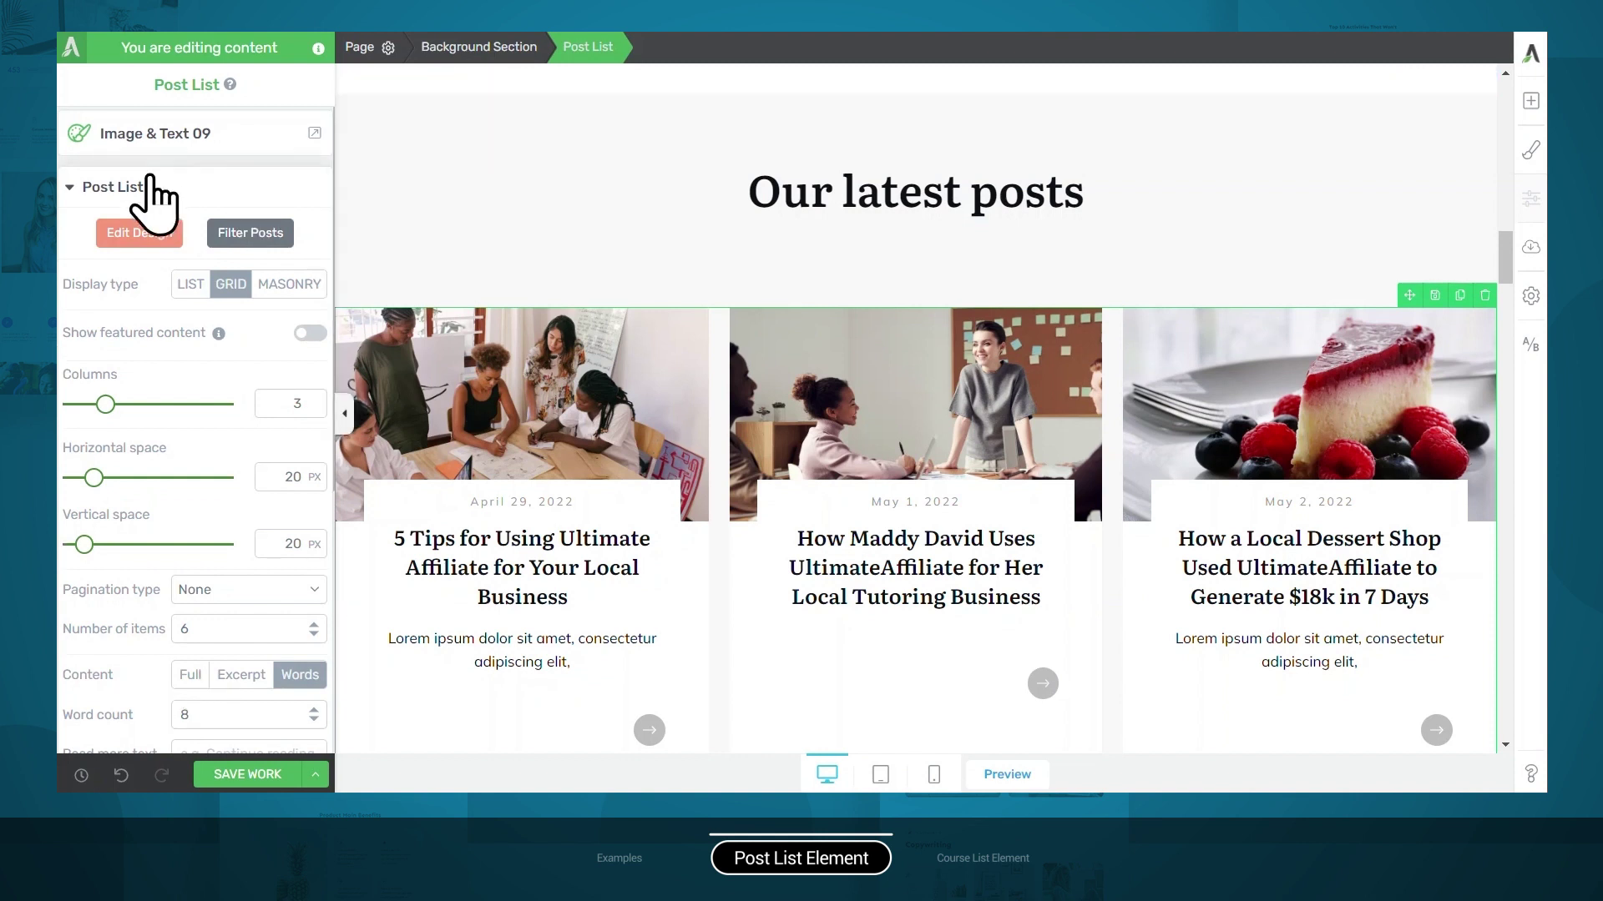
{"action": "left_click", "coordinate": [243, 242]}
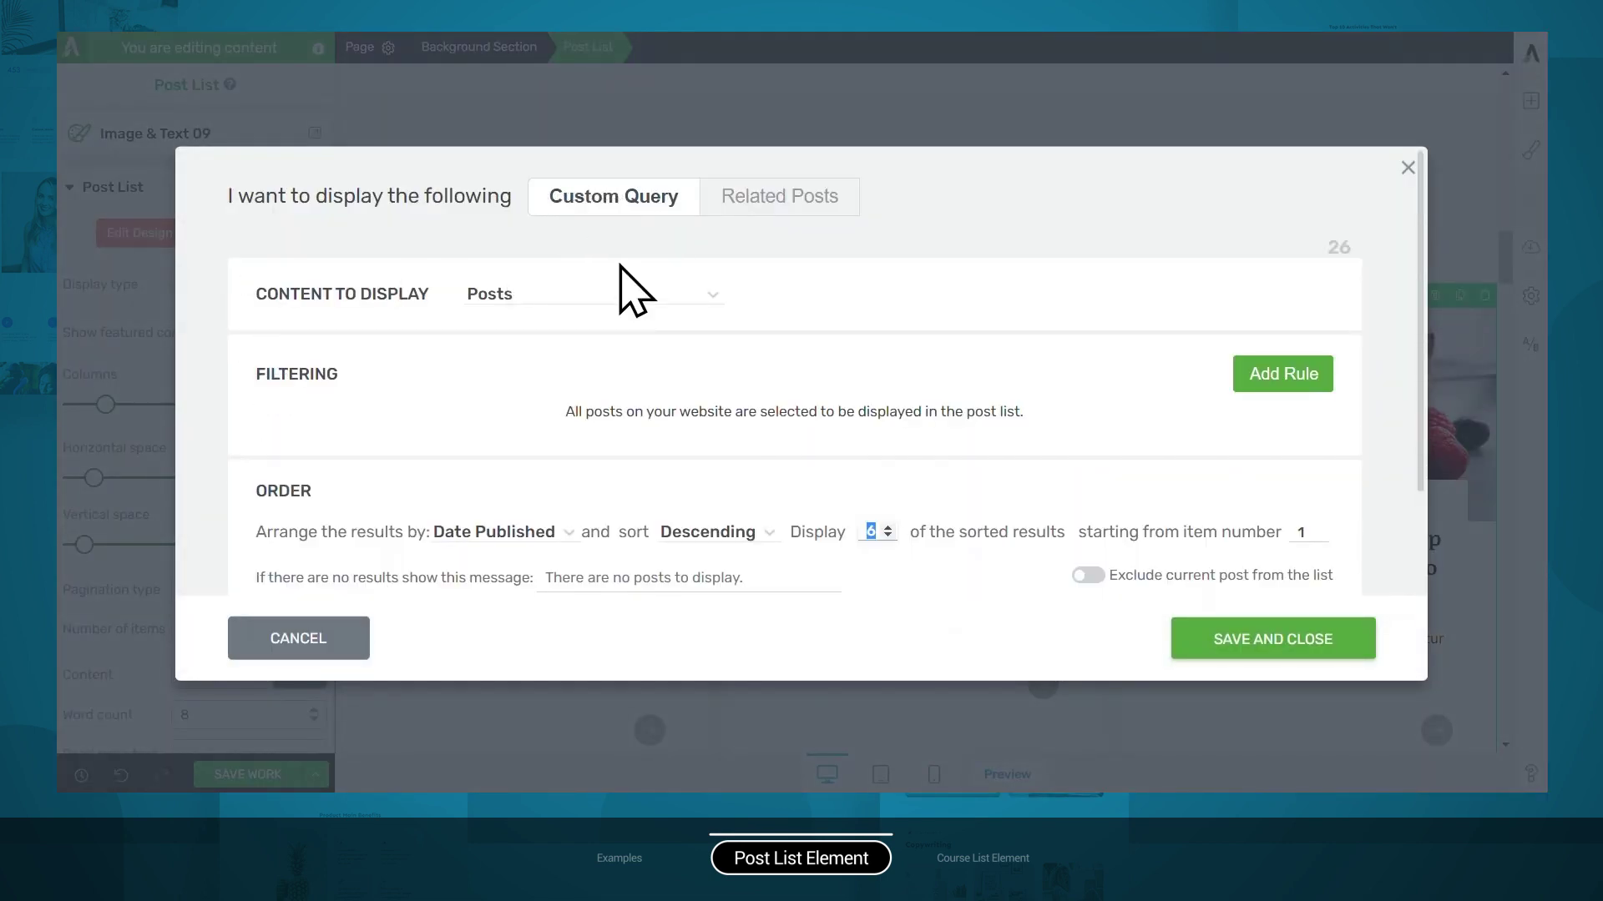
{"action": "left_click", "coordinate": [568, 301]}
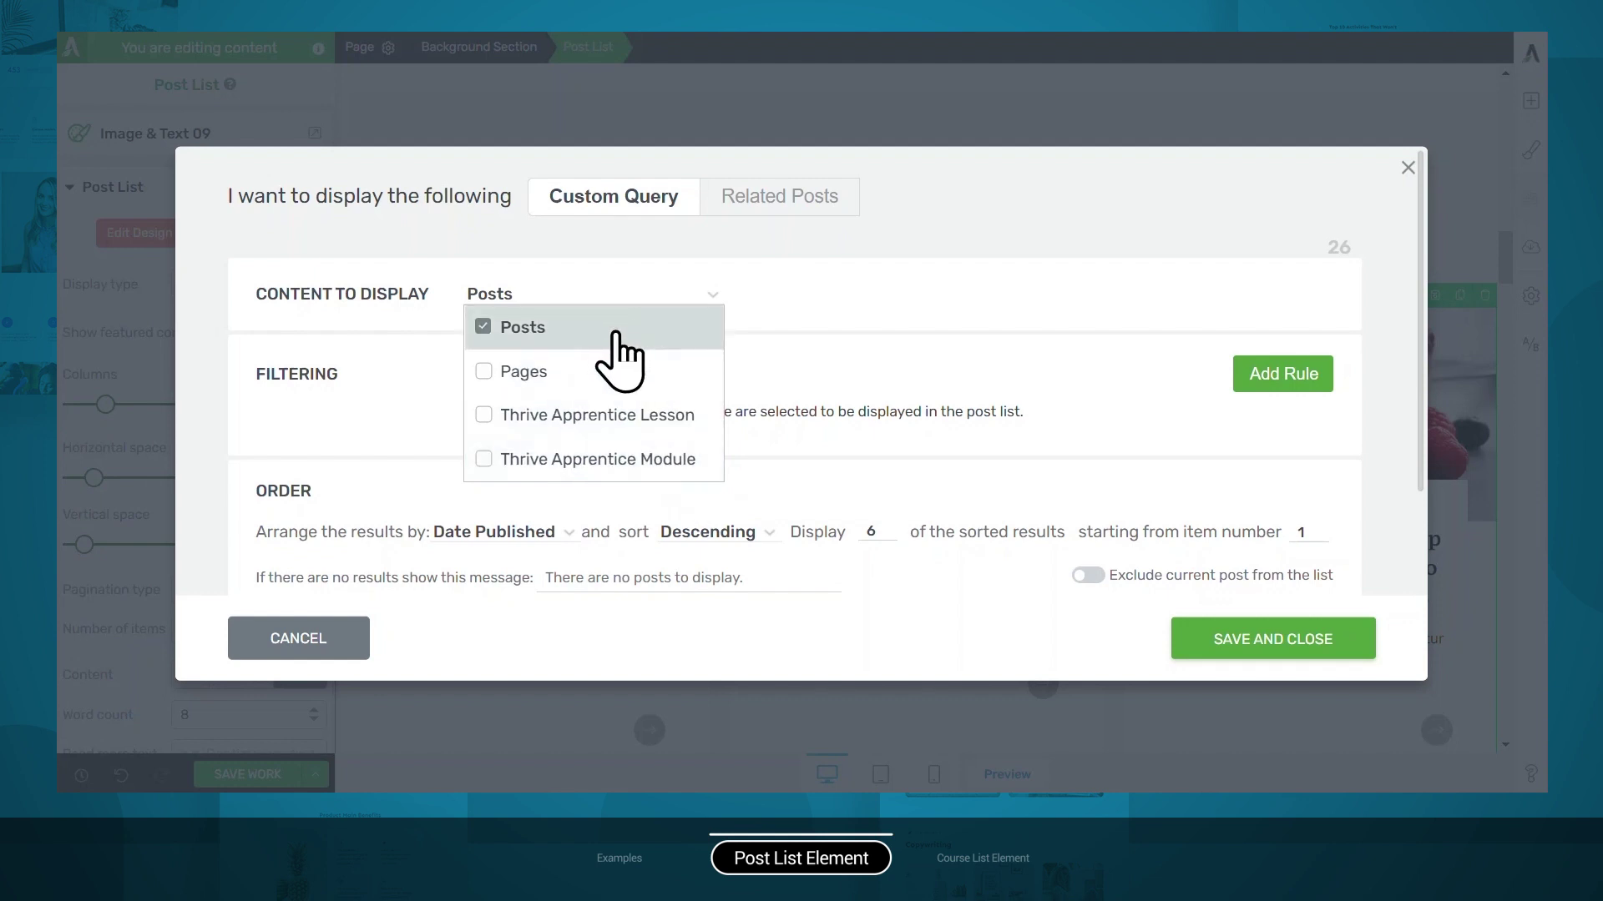
{"action": "left_click", "coordinate": [852, 301]}
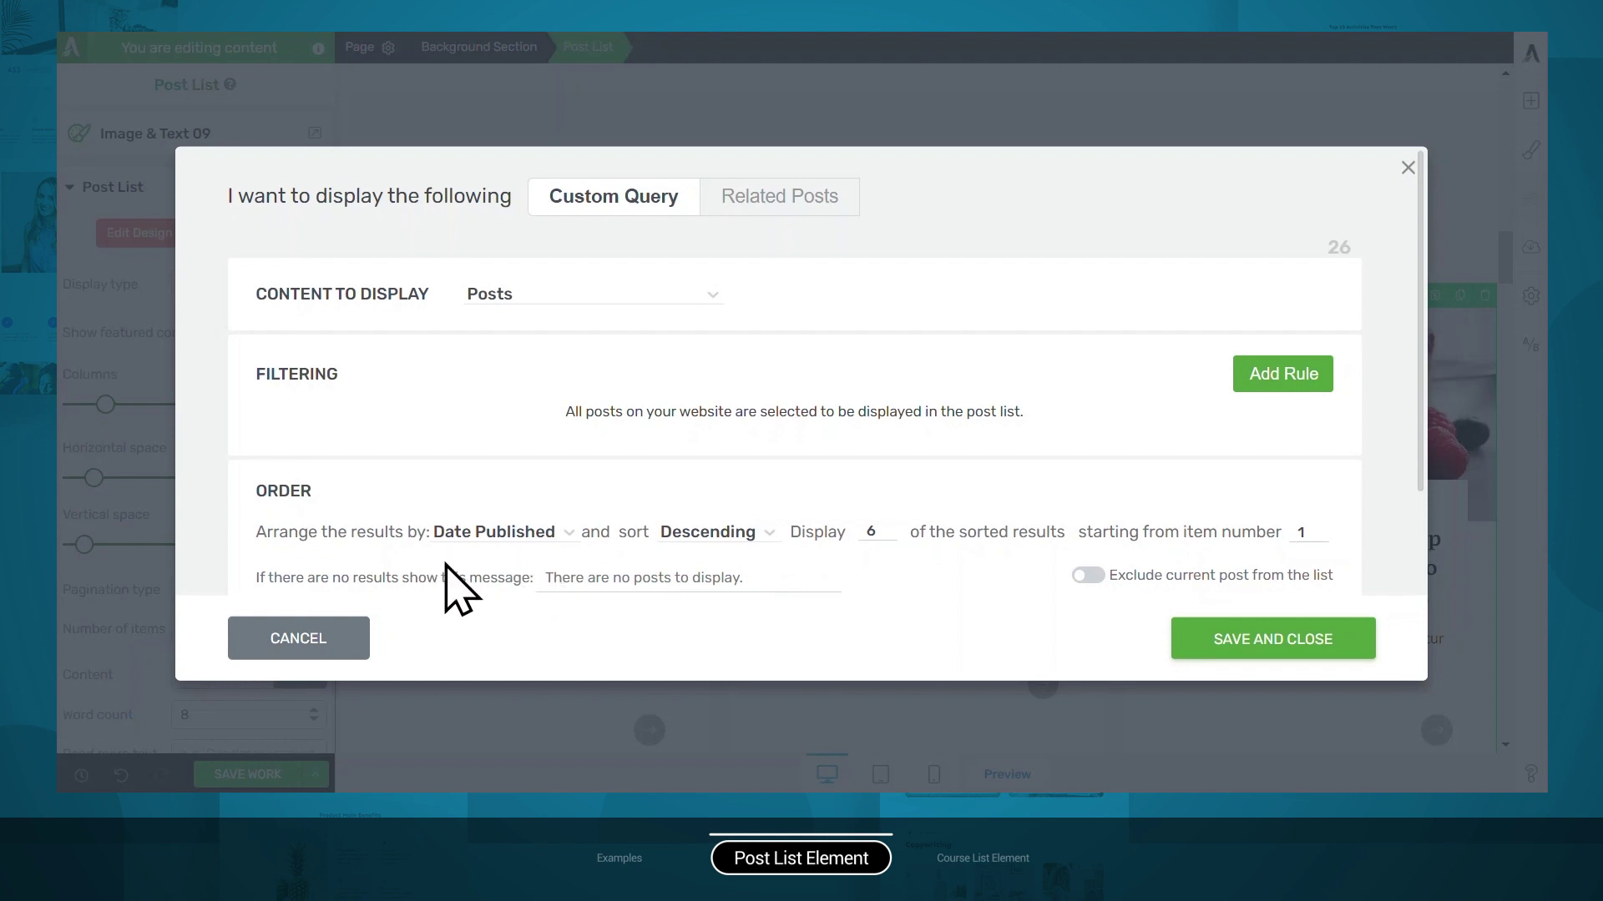
Step: Add a category filtering rule showing only Affiliate Marketing posts
{"action": "left_click", "coordinate": [1266, 375]}
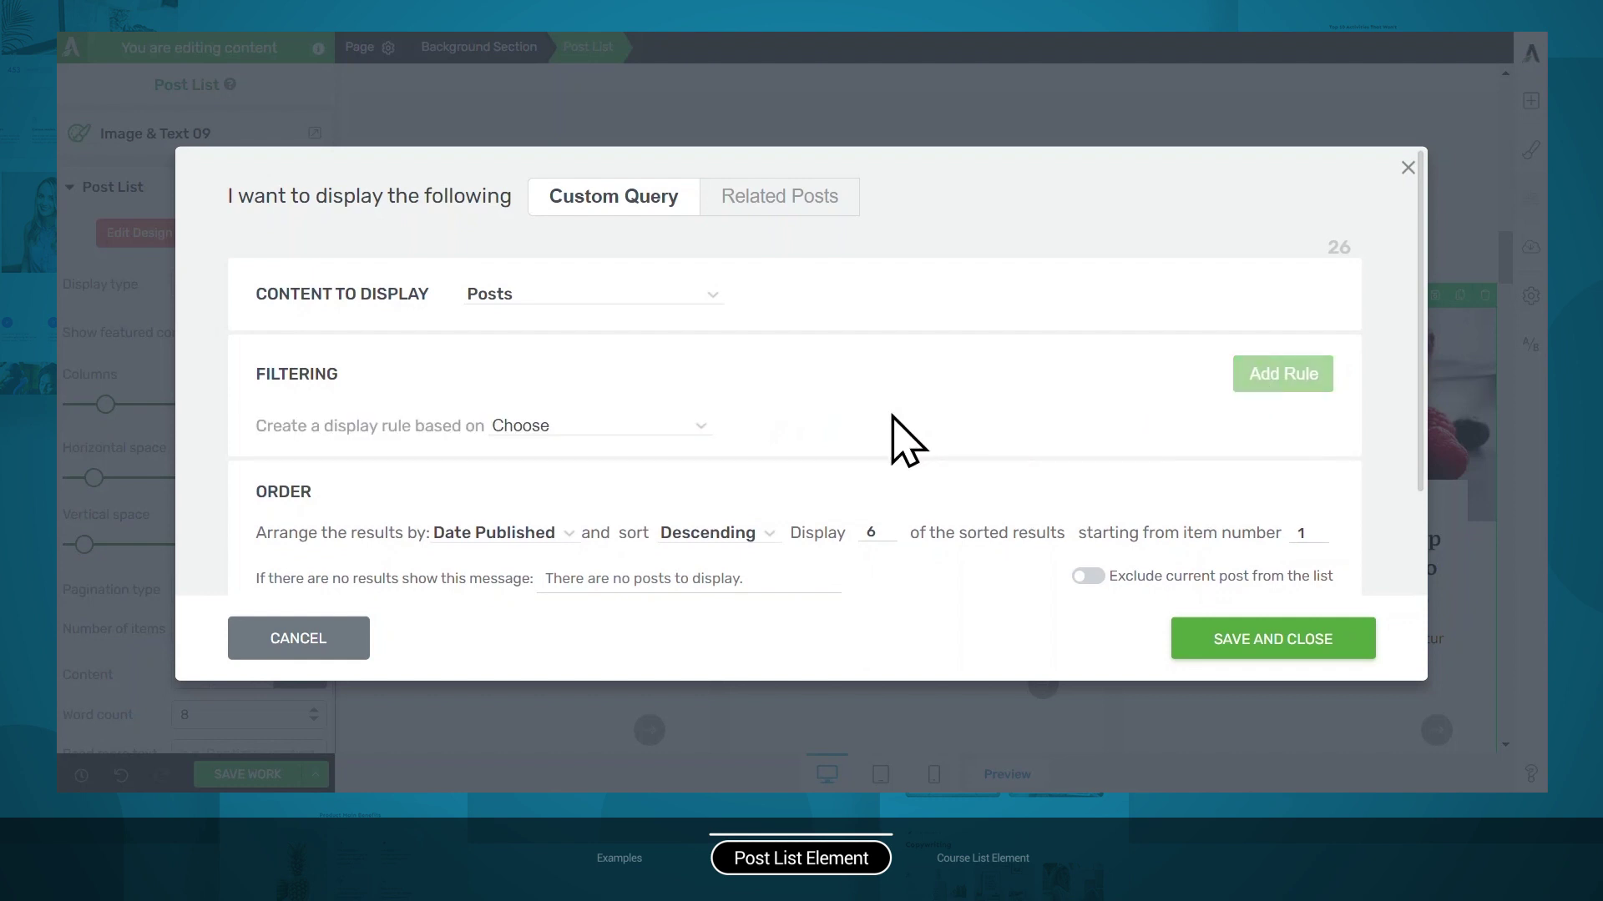
{"action": "left_click", "coordinate": [656, 434]}
{"action": "scroll", "coordinate": [627, 467], "scroll_direction": "down", "scroll_amount": 1}
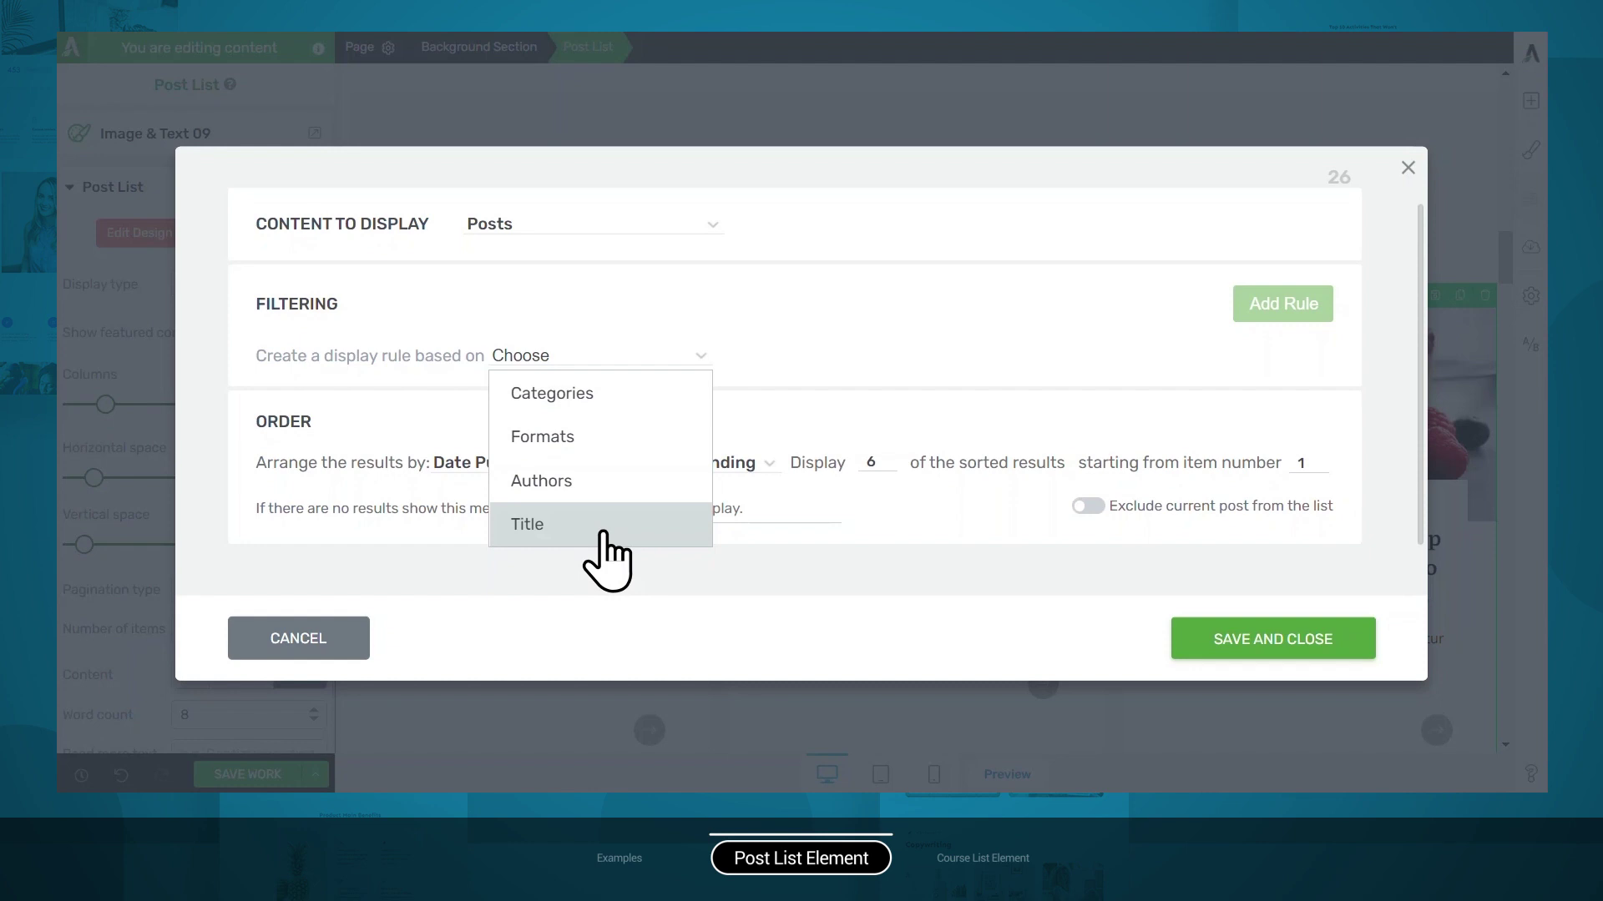
{"action": "left_click", "coordinate": [604, 400]}
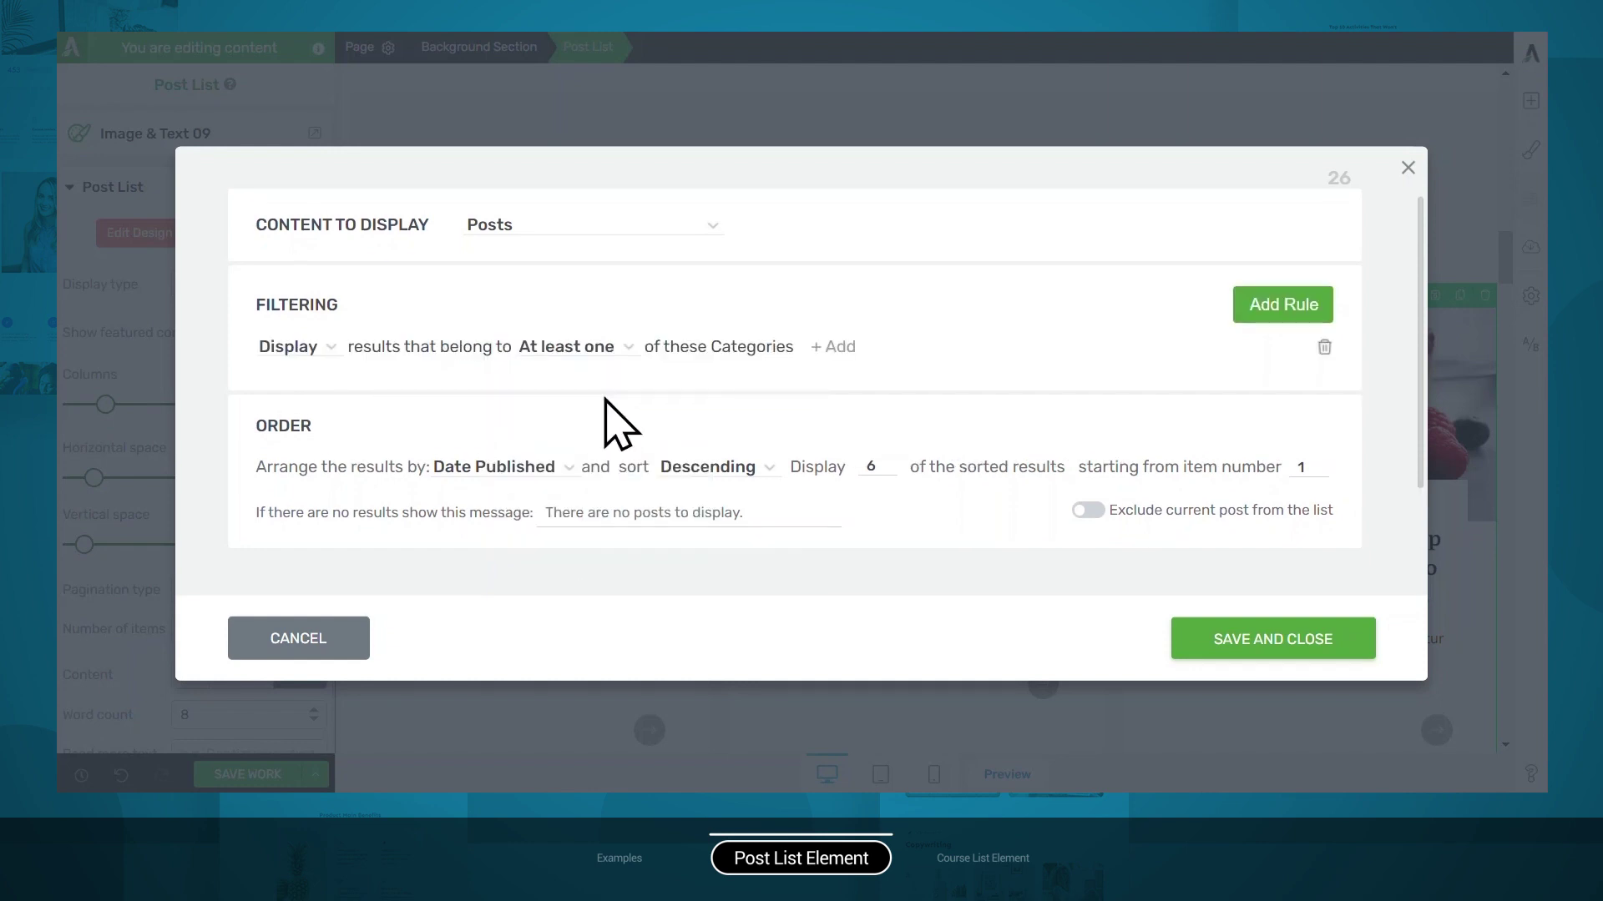
{"action": "left_click", "coordinate": [839, 347]}
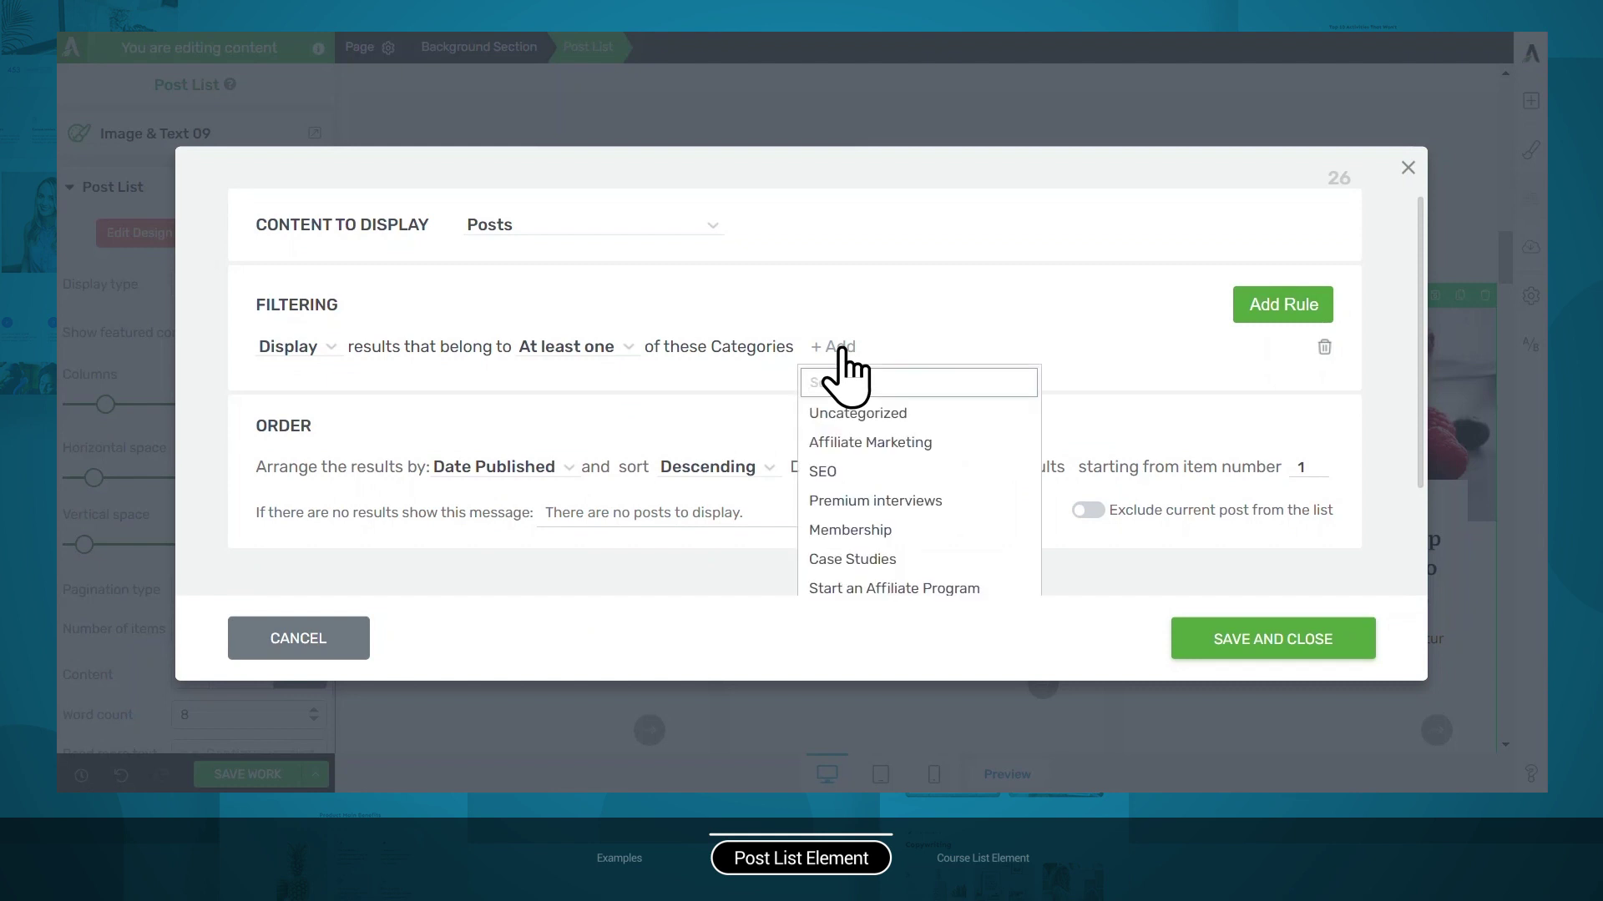
{"action": "left_click", "coordinate": [907, 443]}
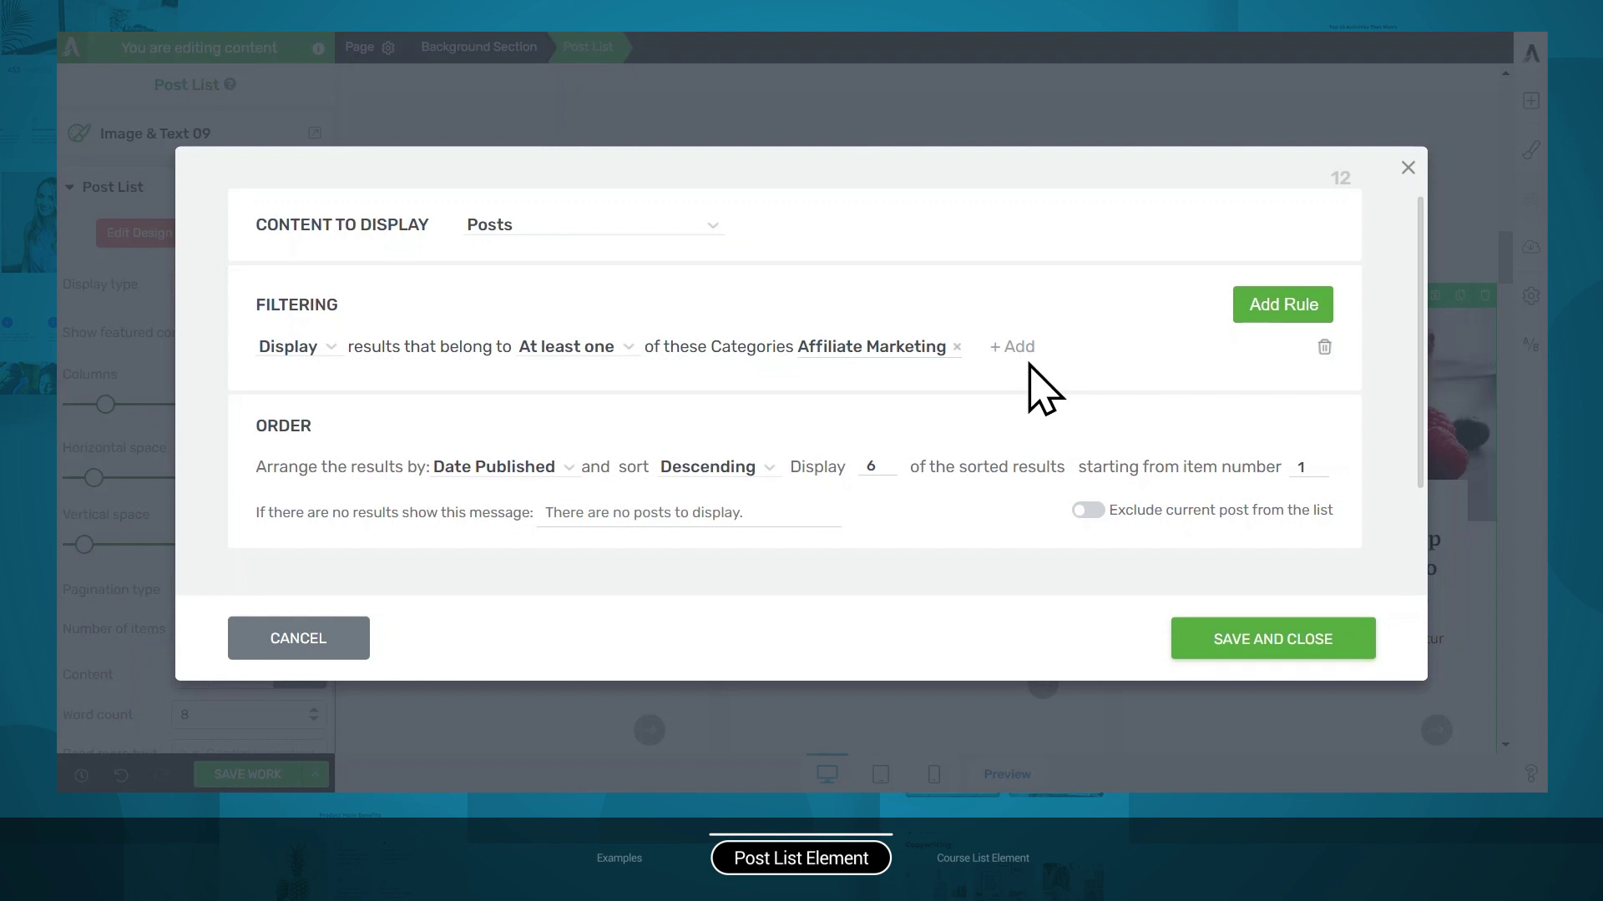
Step: Add a second category rule for Case Studies set to 'but exclude'
{"action": "left_click", "coordinate": [1284, 310]}
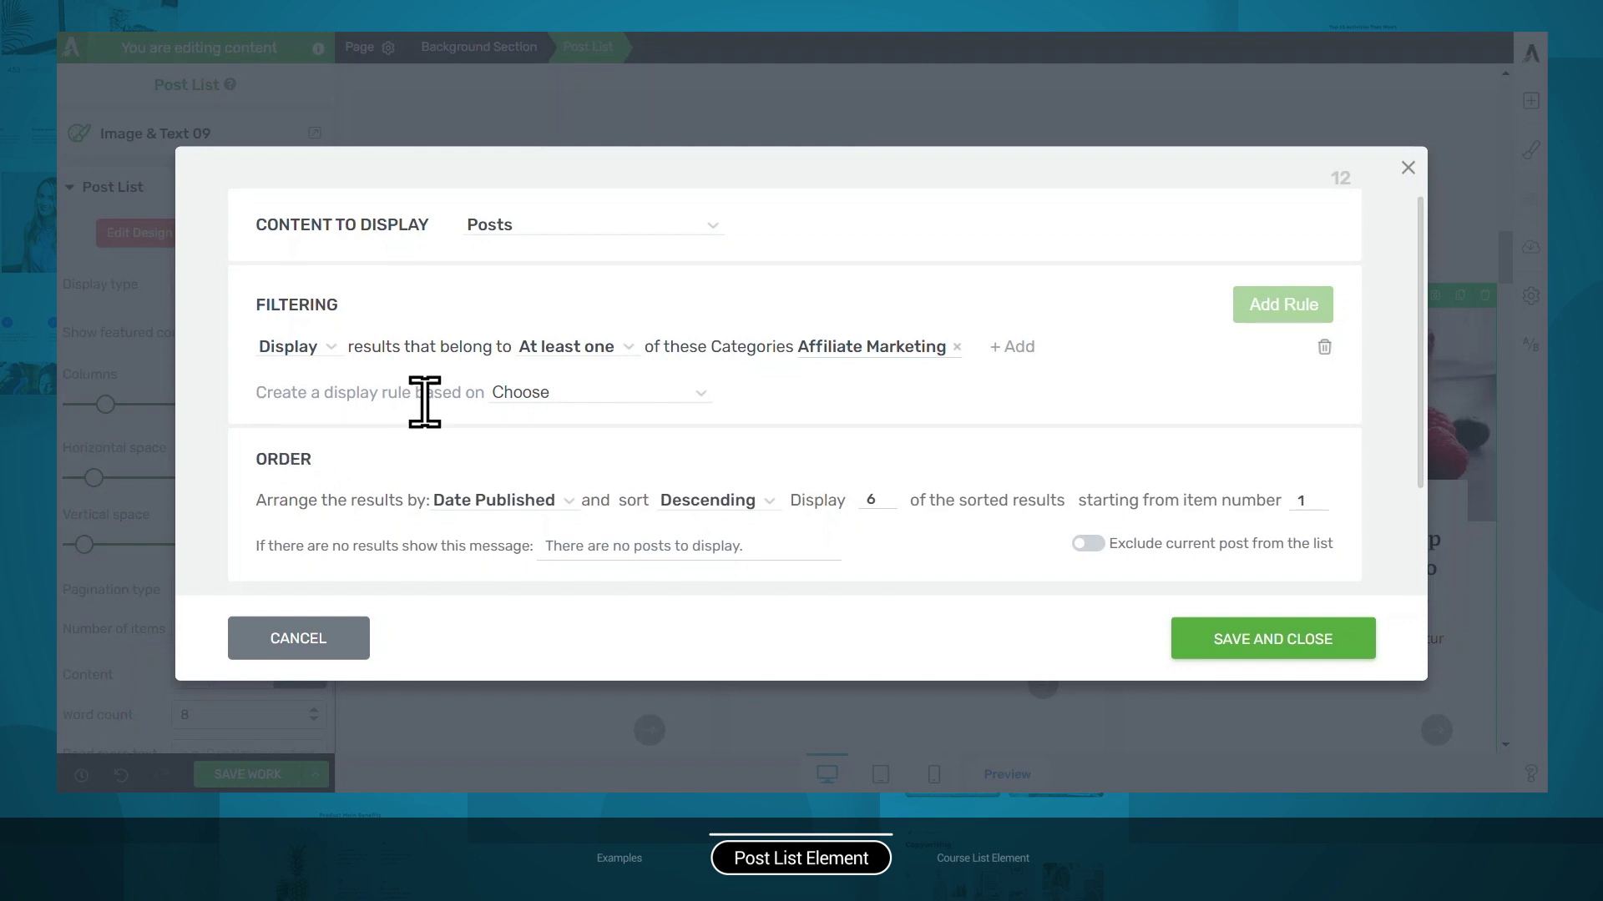
{"action": "left_click", "coordinate": [565, 409]}
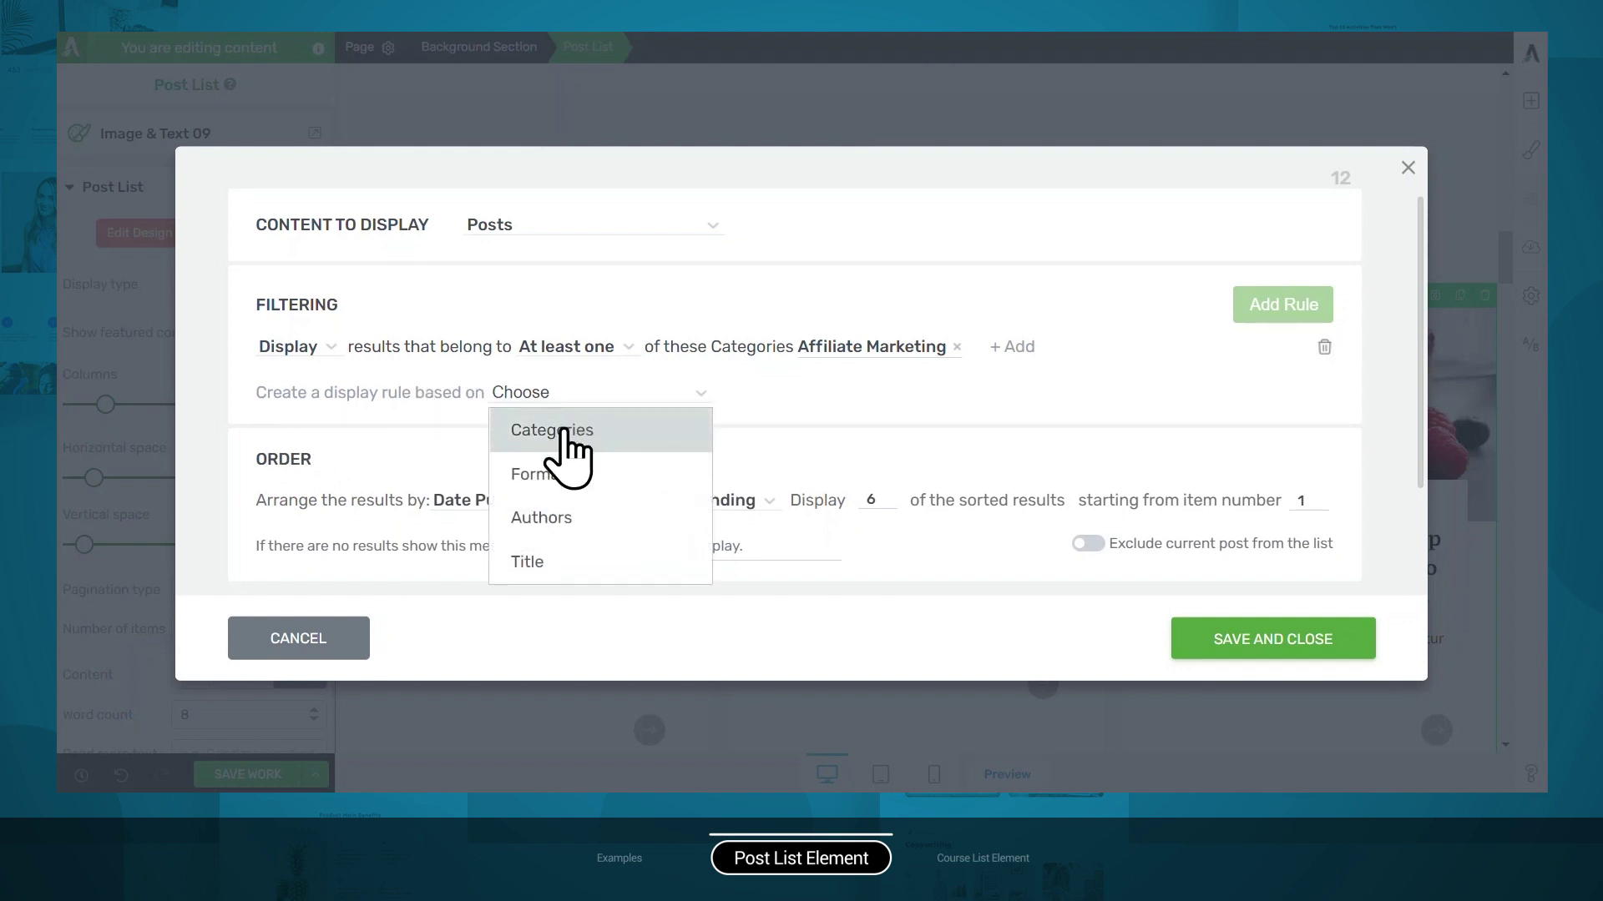
{"action": "left_click", "coordinate": [558, 430]}
{"action": "left_click", "coordinate": [860, 385]}
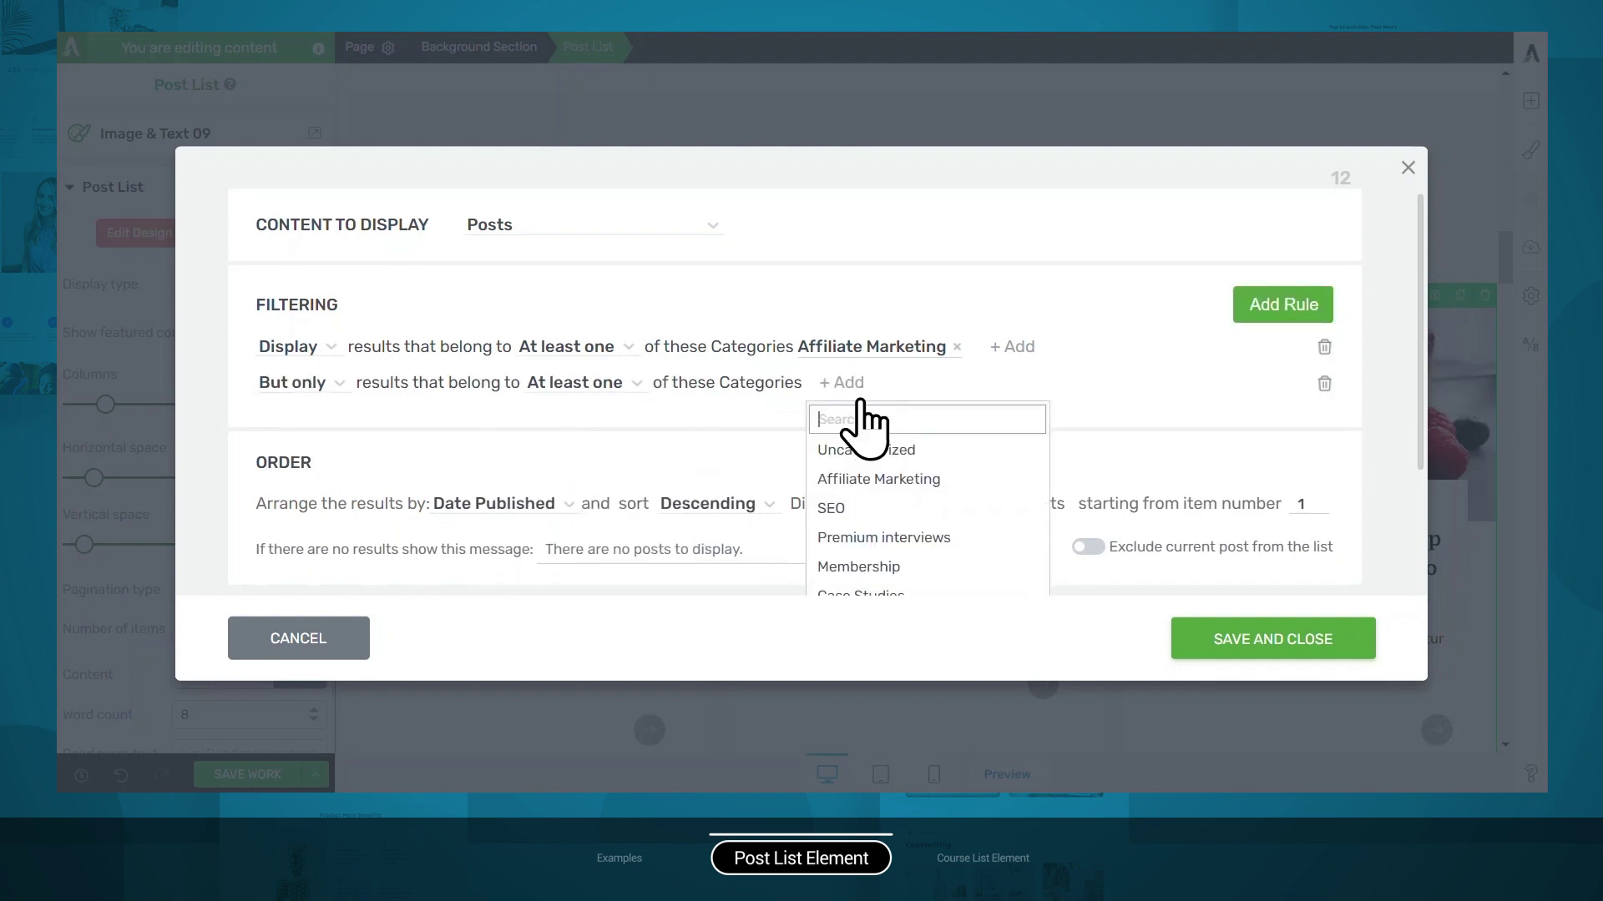
{"action": "scroll", "coordinate": [901, 517], "scroll_direction": "down", "scroll_amount": 1}
{"action": "left_click", "coordinate": [884, 526]}
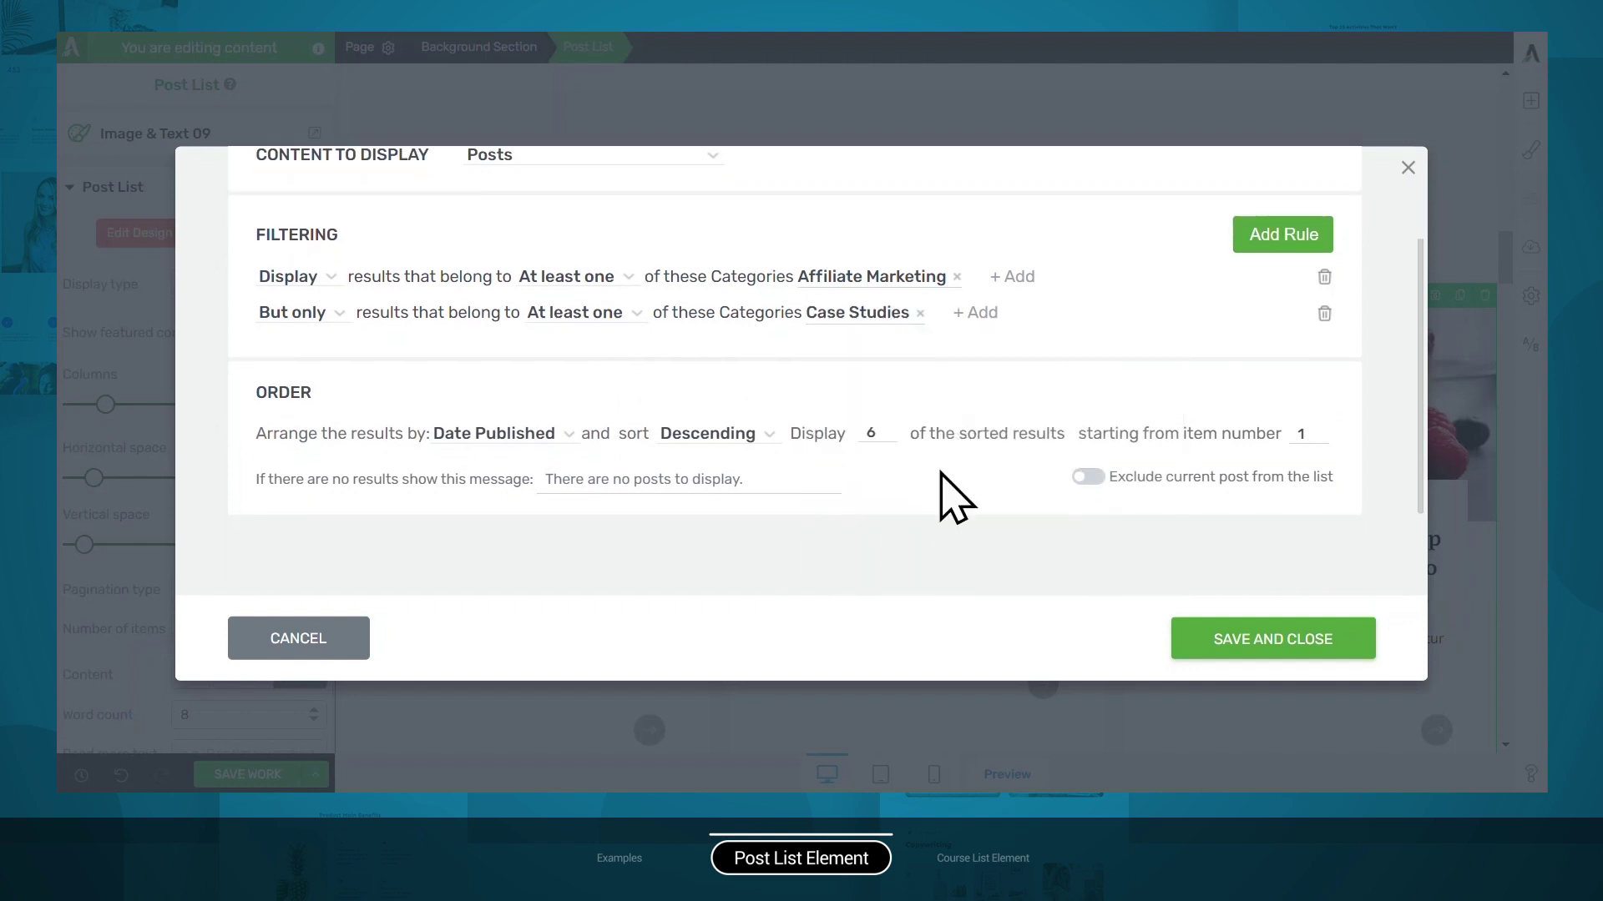
{"action": "left_click", "coordinate": [330, 320]}
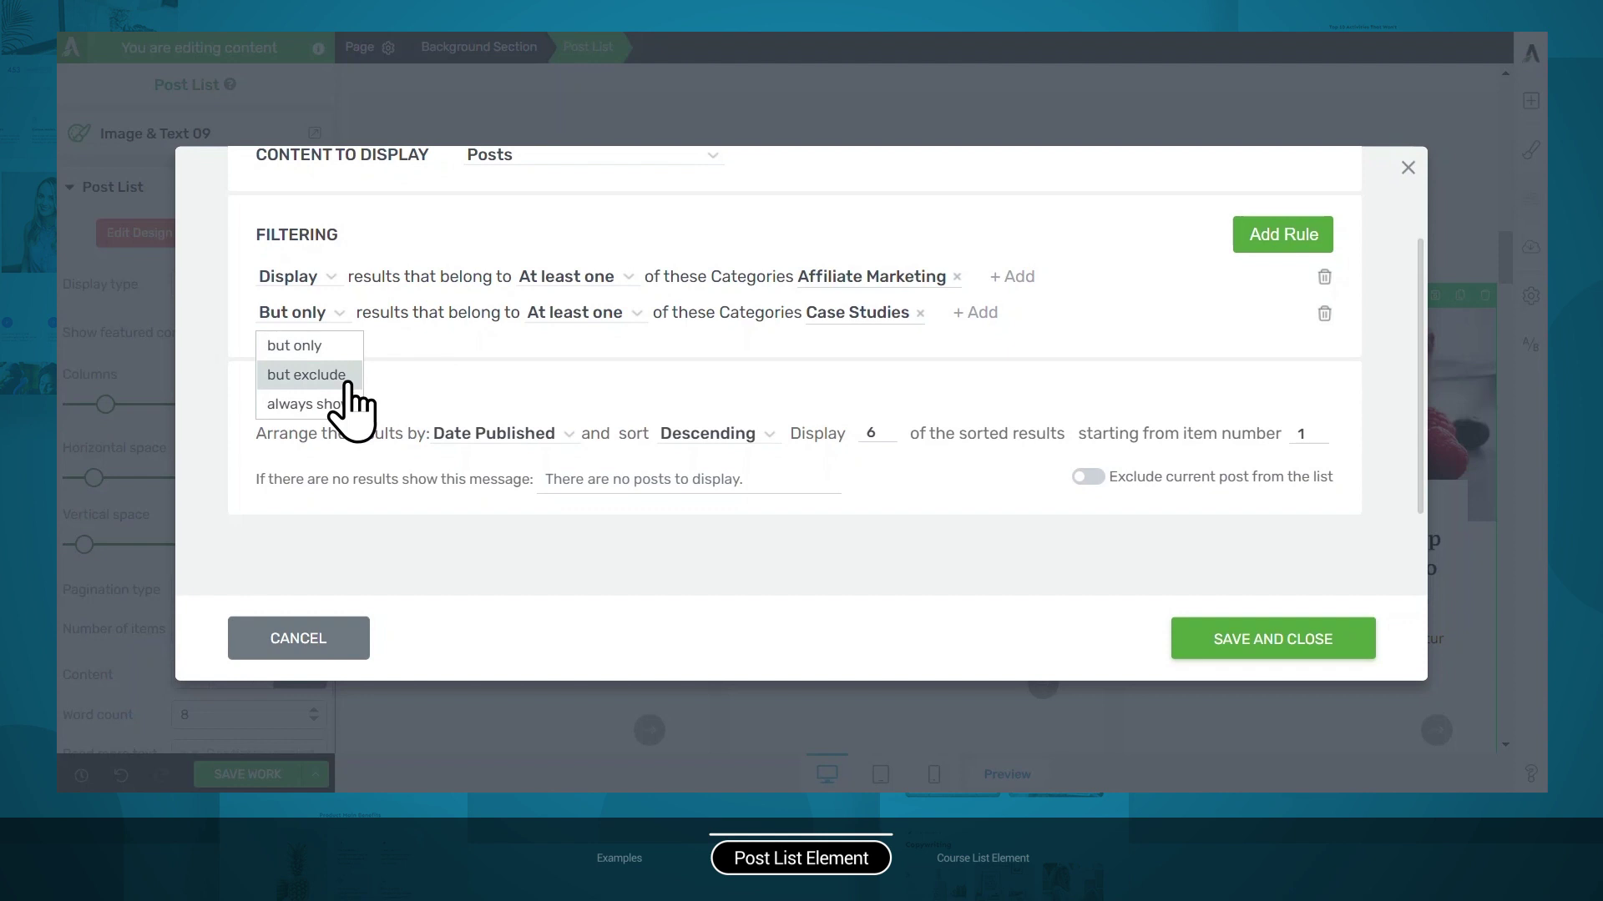
{"action": "left_click", "coordinate": [306, 375]}
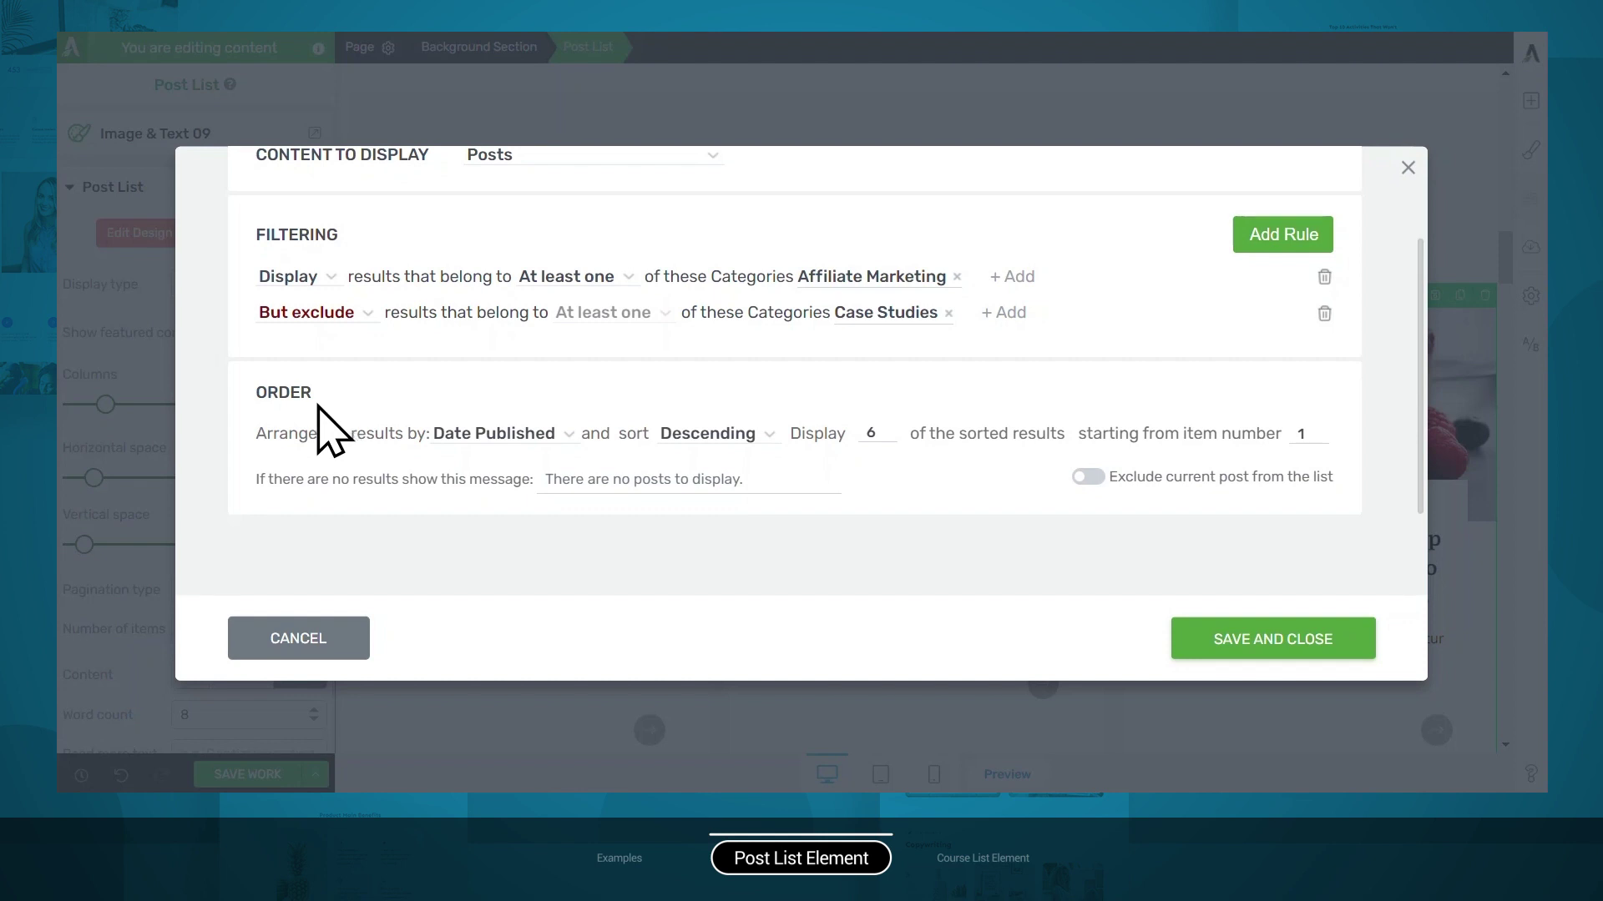
Step: Keep the posts arranged by Date Published in Descending order
{"action": "left_click", "coordinate": [534, 437]}
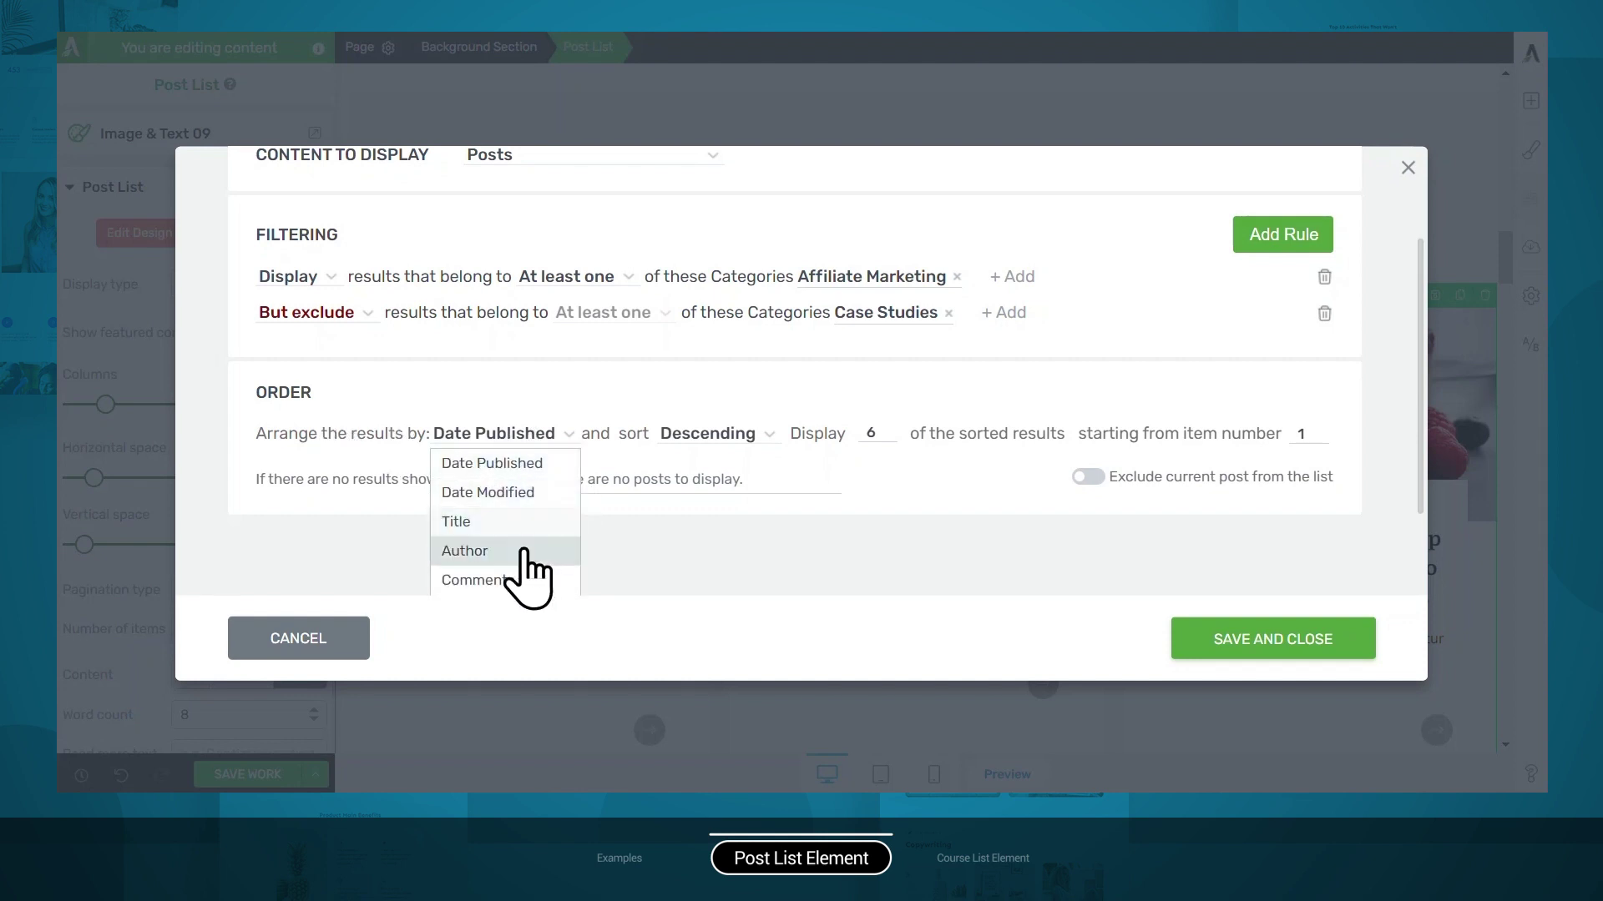
{"action": "scroll", "coordinate": [522, 599], "scroll_direction": "down", "scroll_amount": 1}
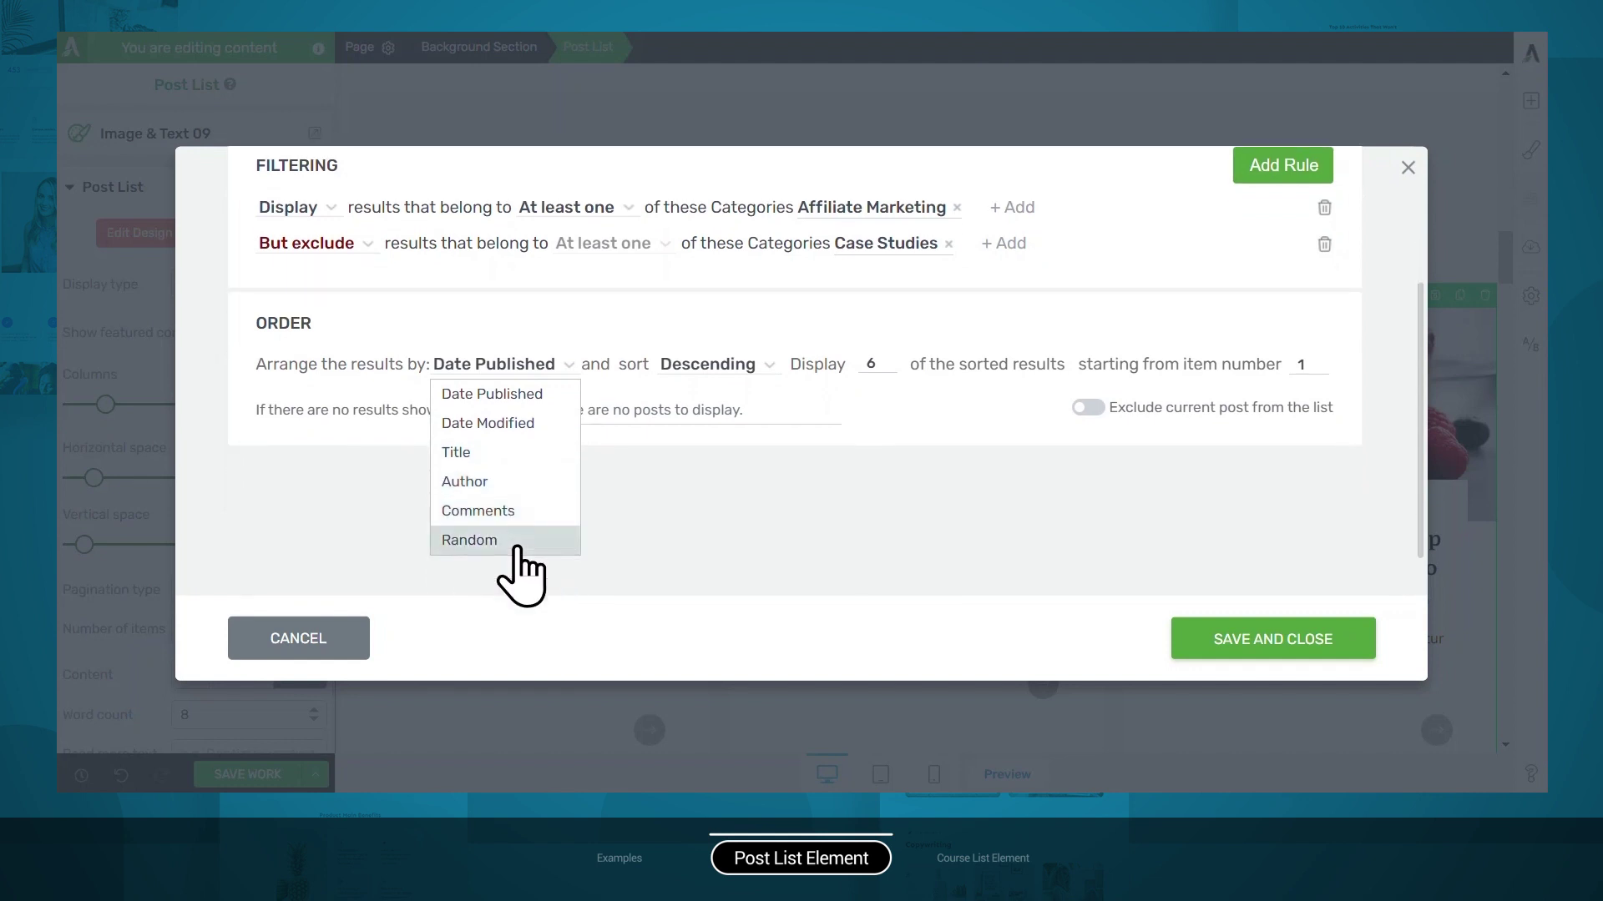
{"action": "left_click", "coordinate": [739, 365]}
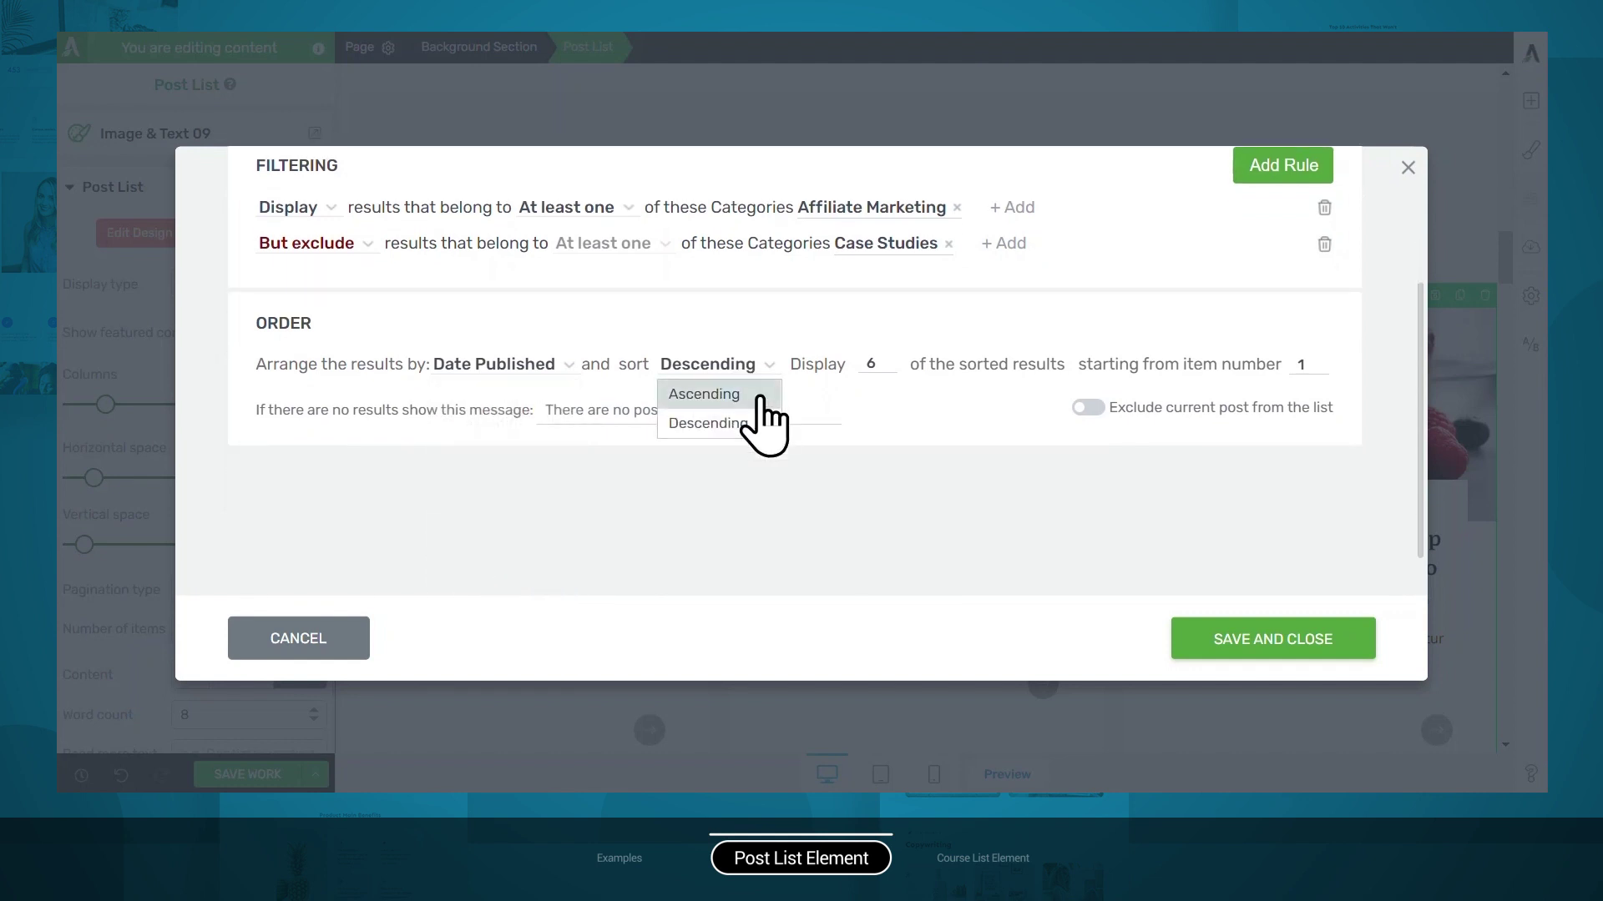
{"action": "left_click", "coordinate": [889, 400]}
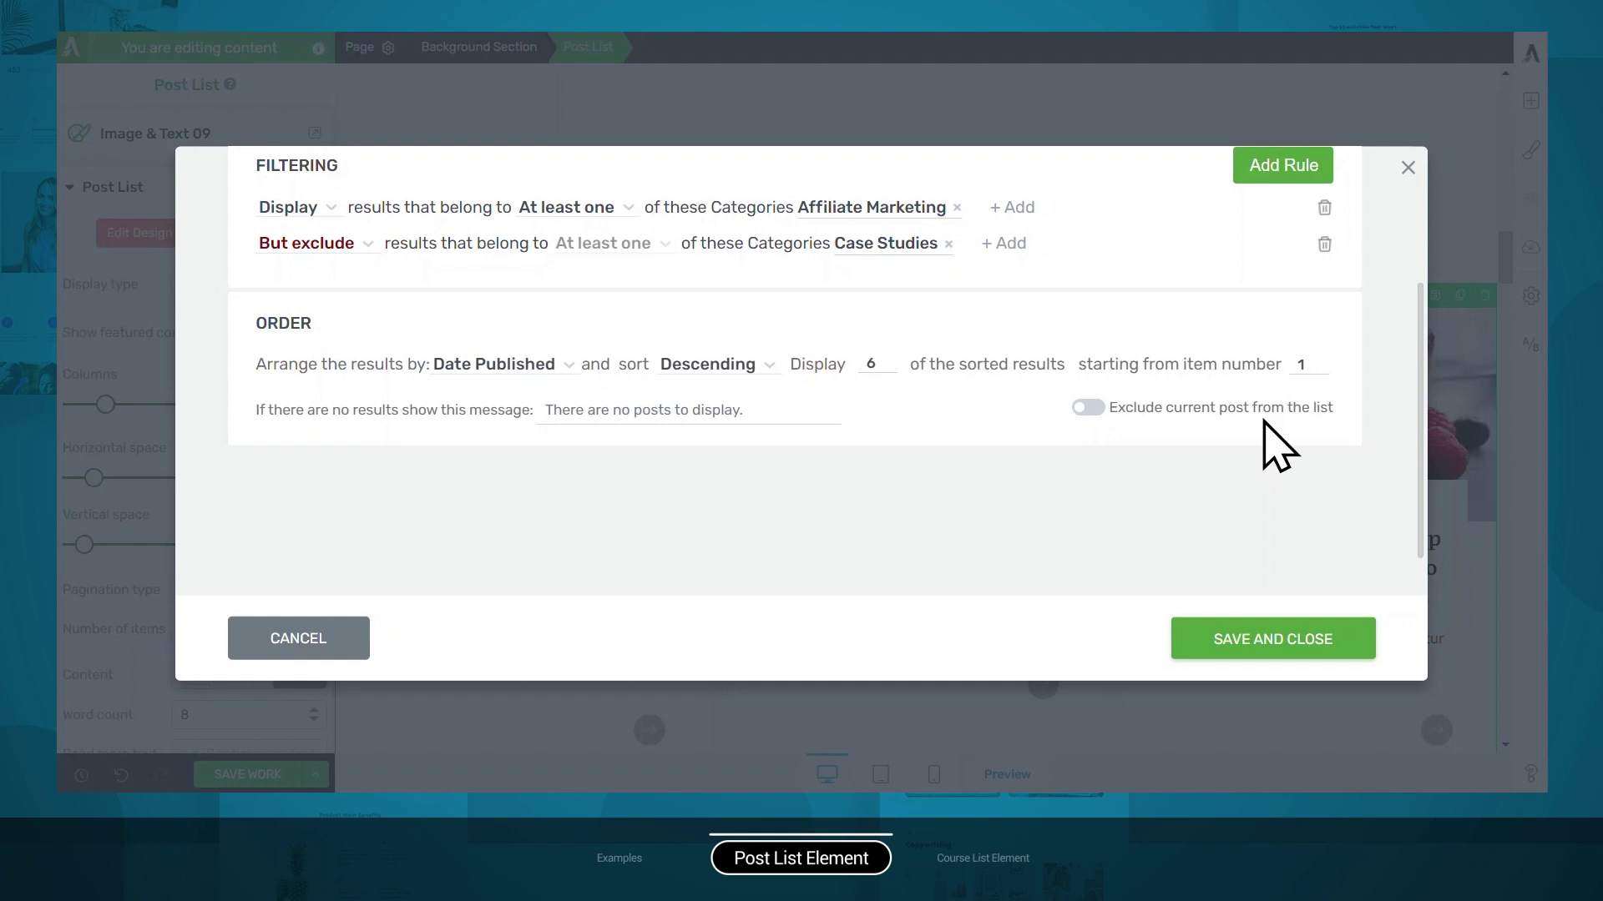
{"action": "scroll", "coordinate": [1275, 448], "scroll_direction": "up", "scroll_amount": 3}
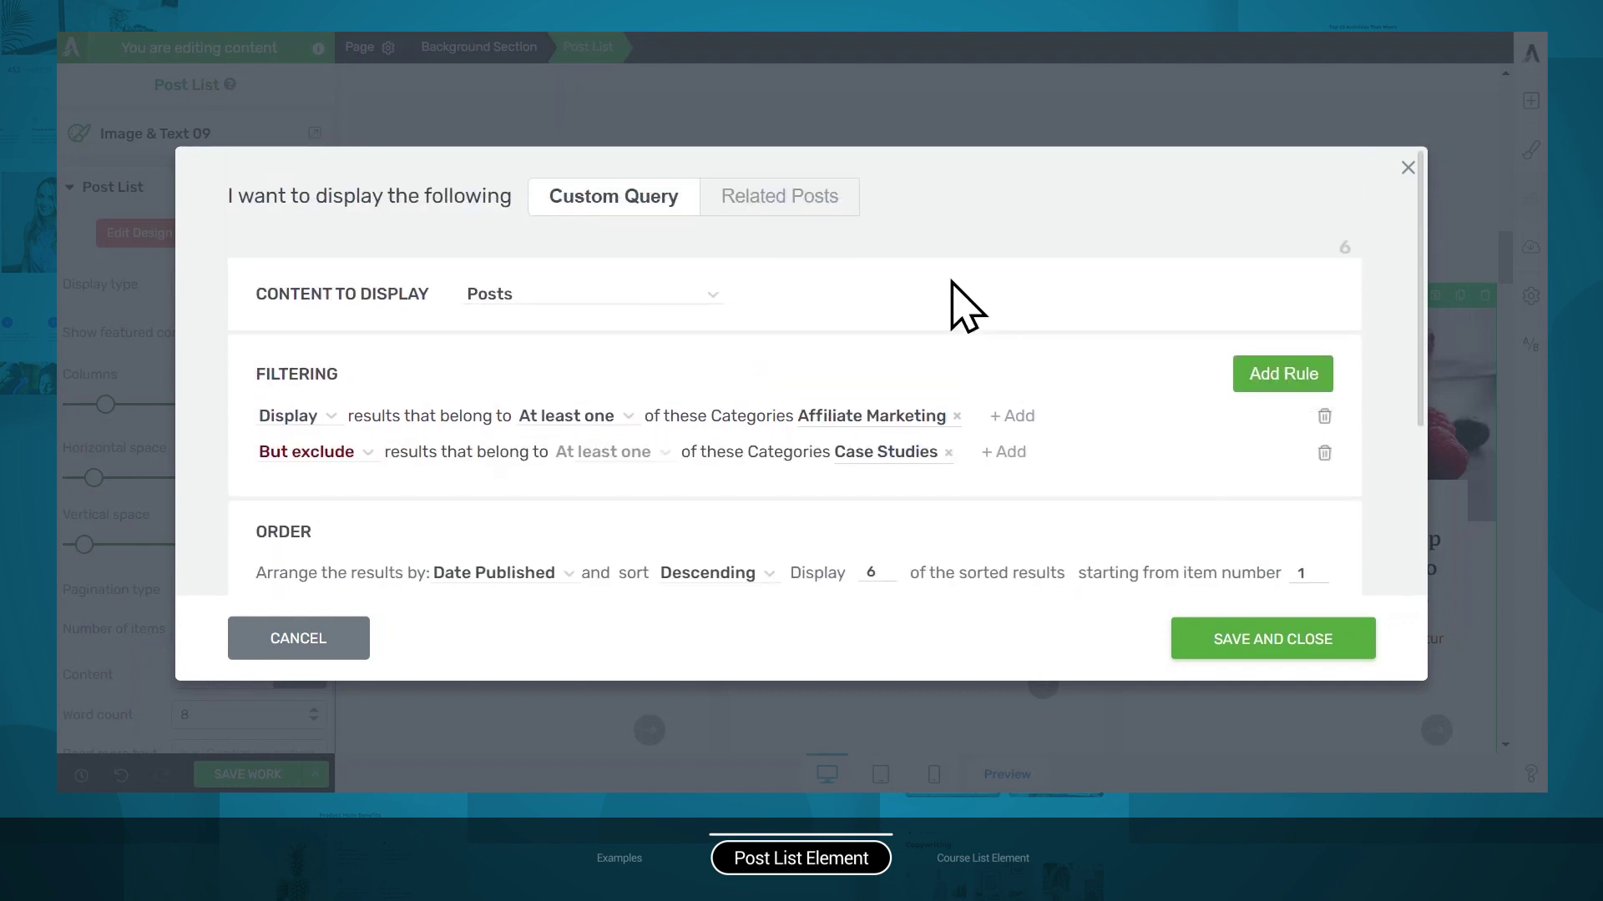
{"action": "left_click", "coordinate": [788, 214]}
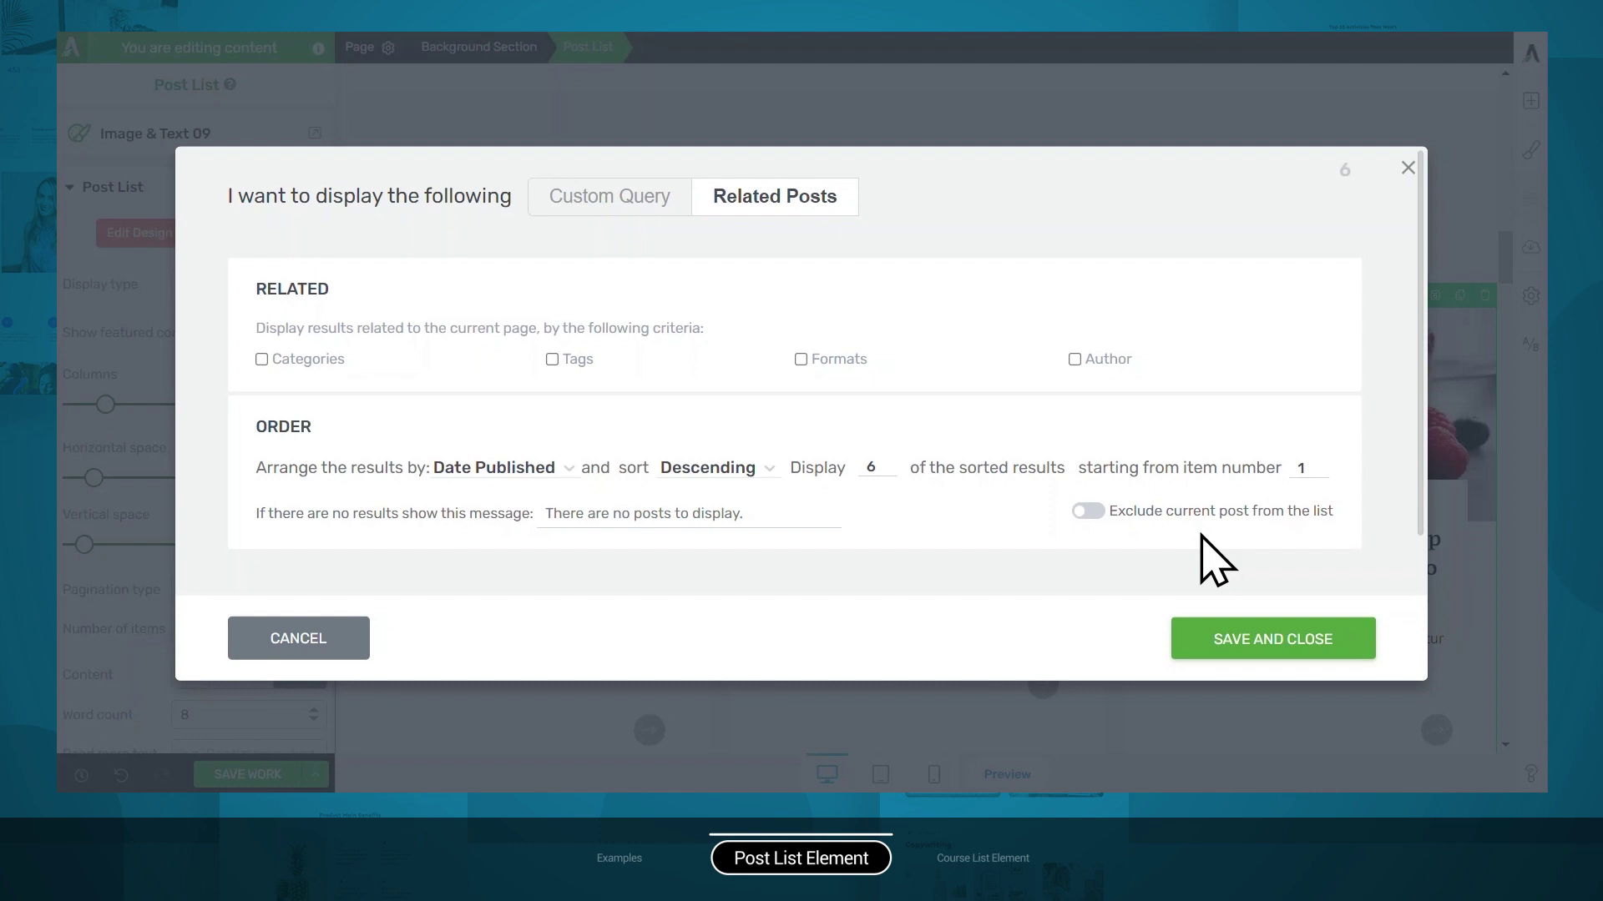
Step: Change the Post List's custom query display count to 3 posts and save it
{"action": "left_click", "coordinate": [620, 236]}
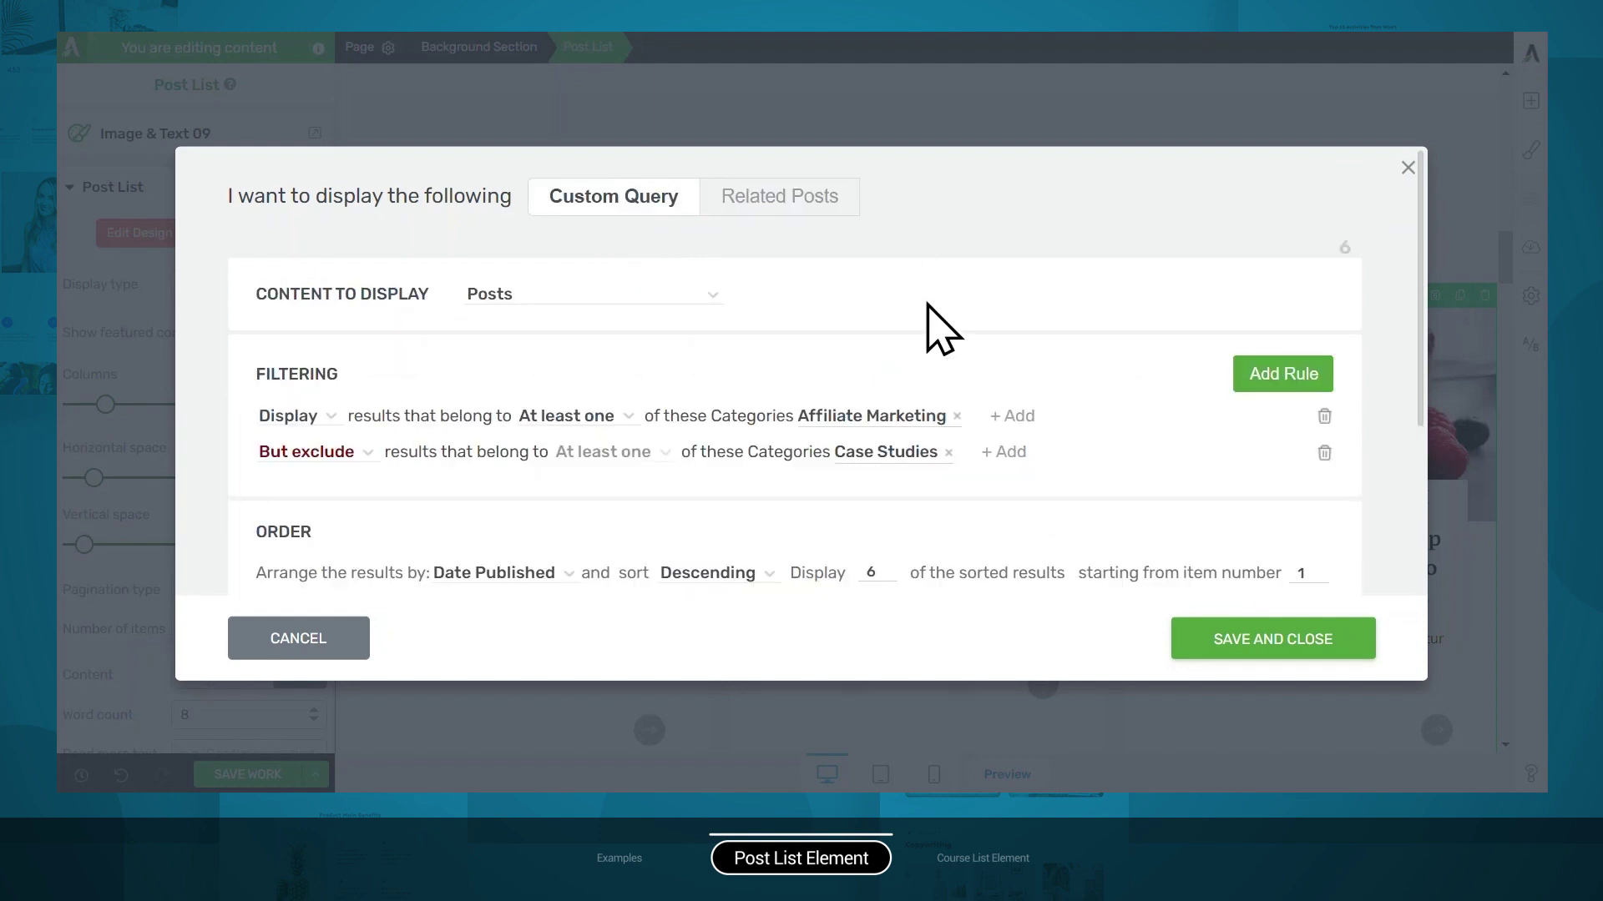
{"action": "double_click", "coordinate": [872, 575]}
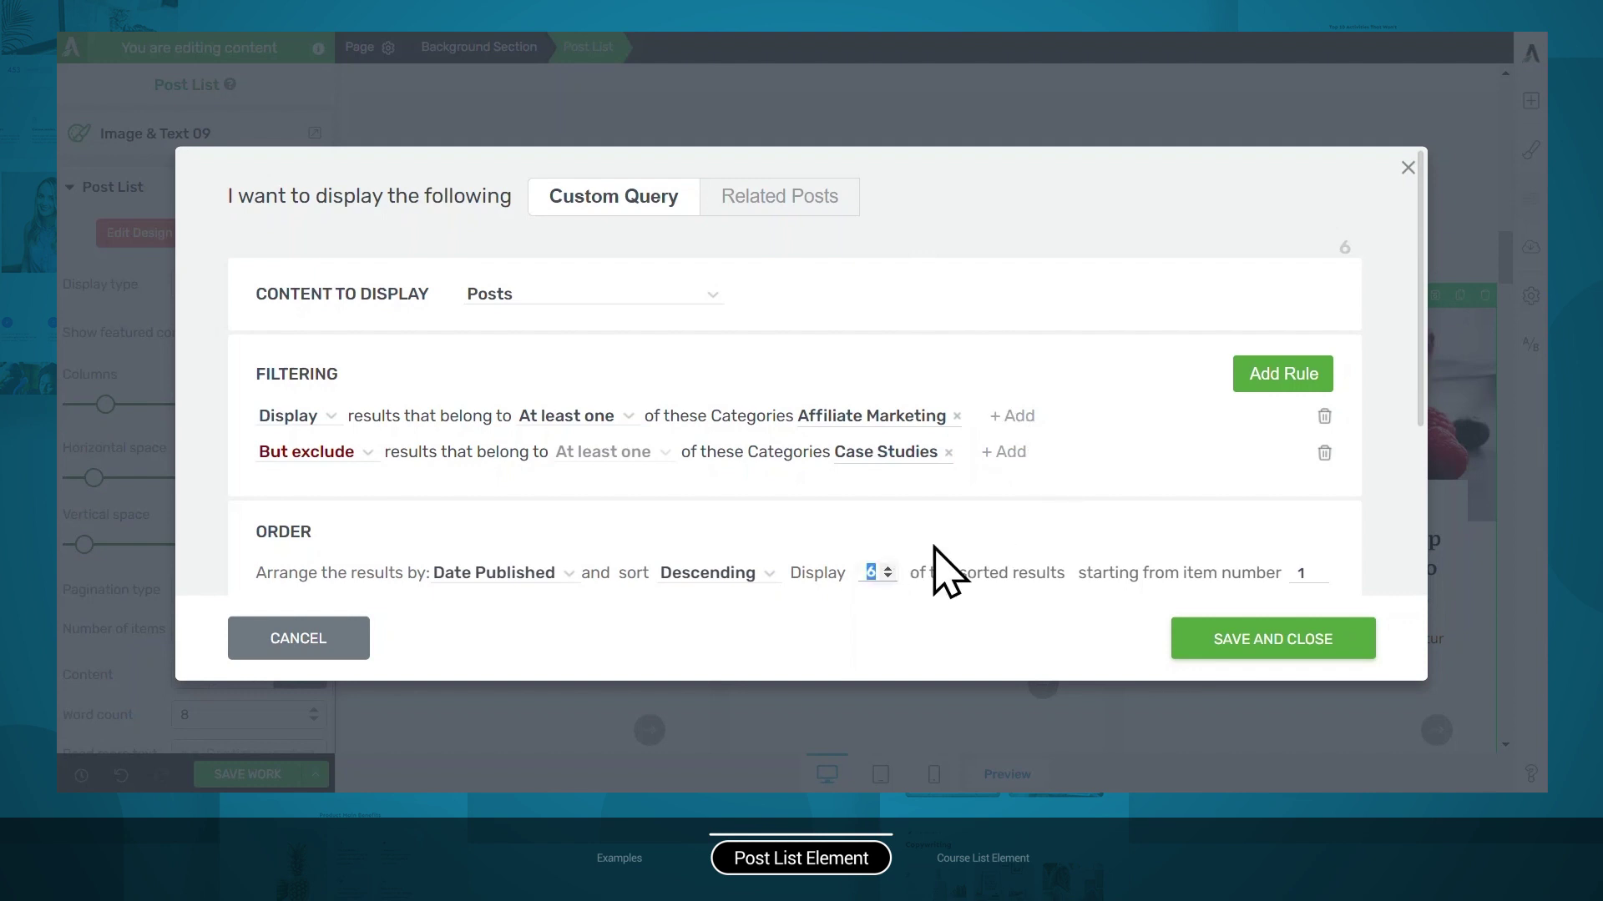
{"action": "type", "text": "3"}
{"action": "left_click", "coordinate": [1224, 638]}
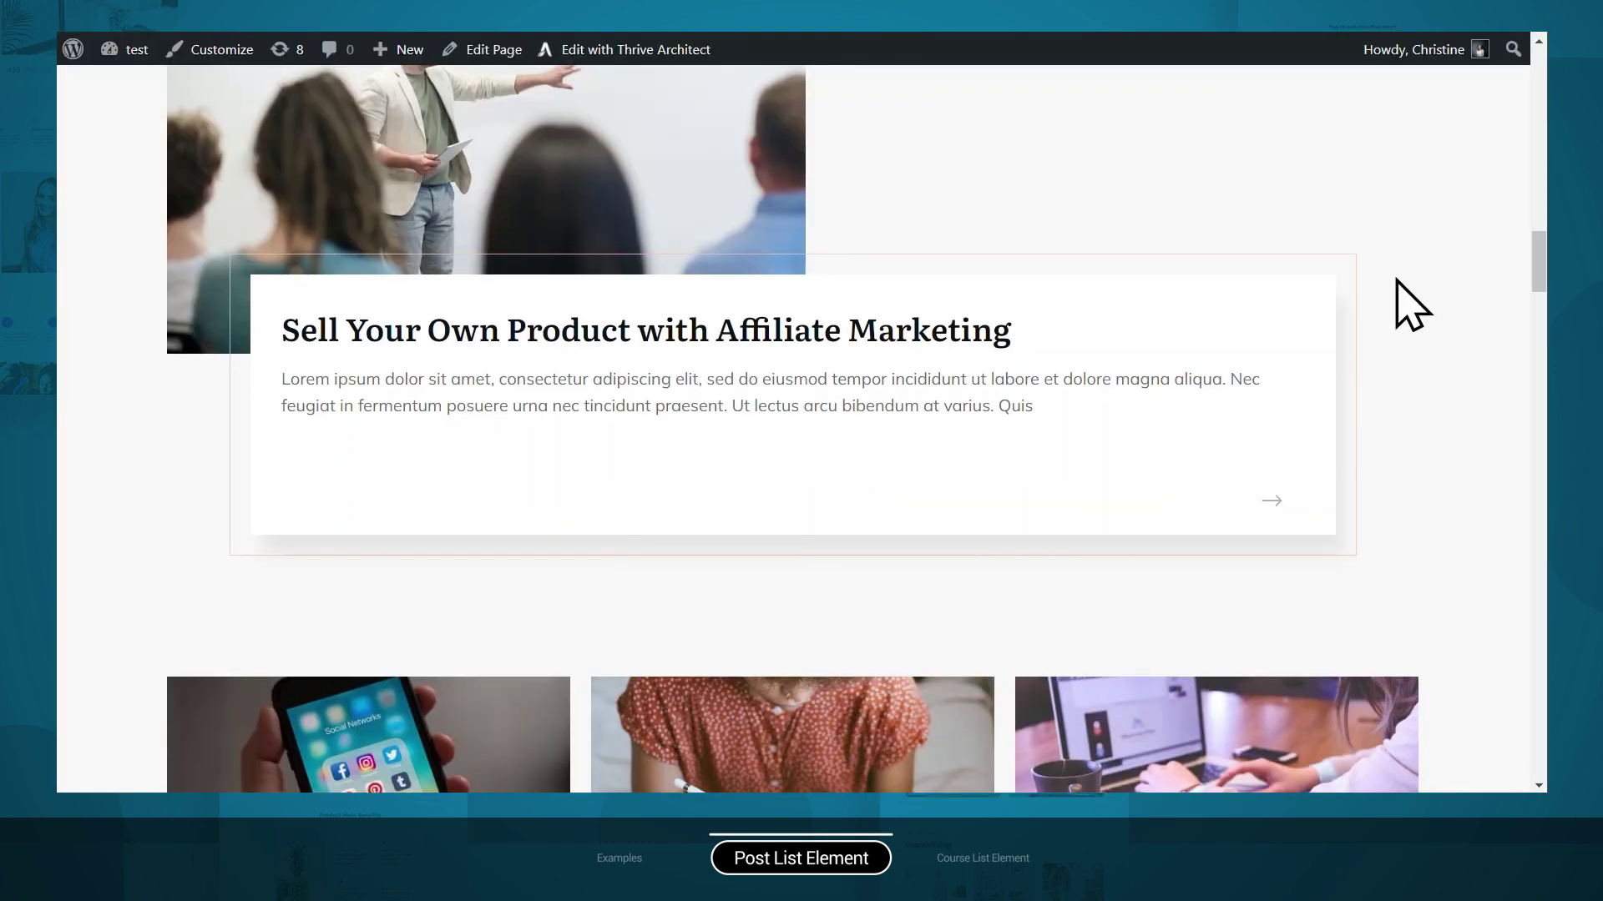
{"action": "scroll", "coordinate": [1406, 305], "scroll_direction": "up", "scroll_amount": 3}
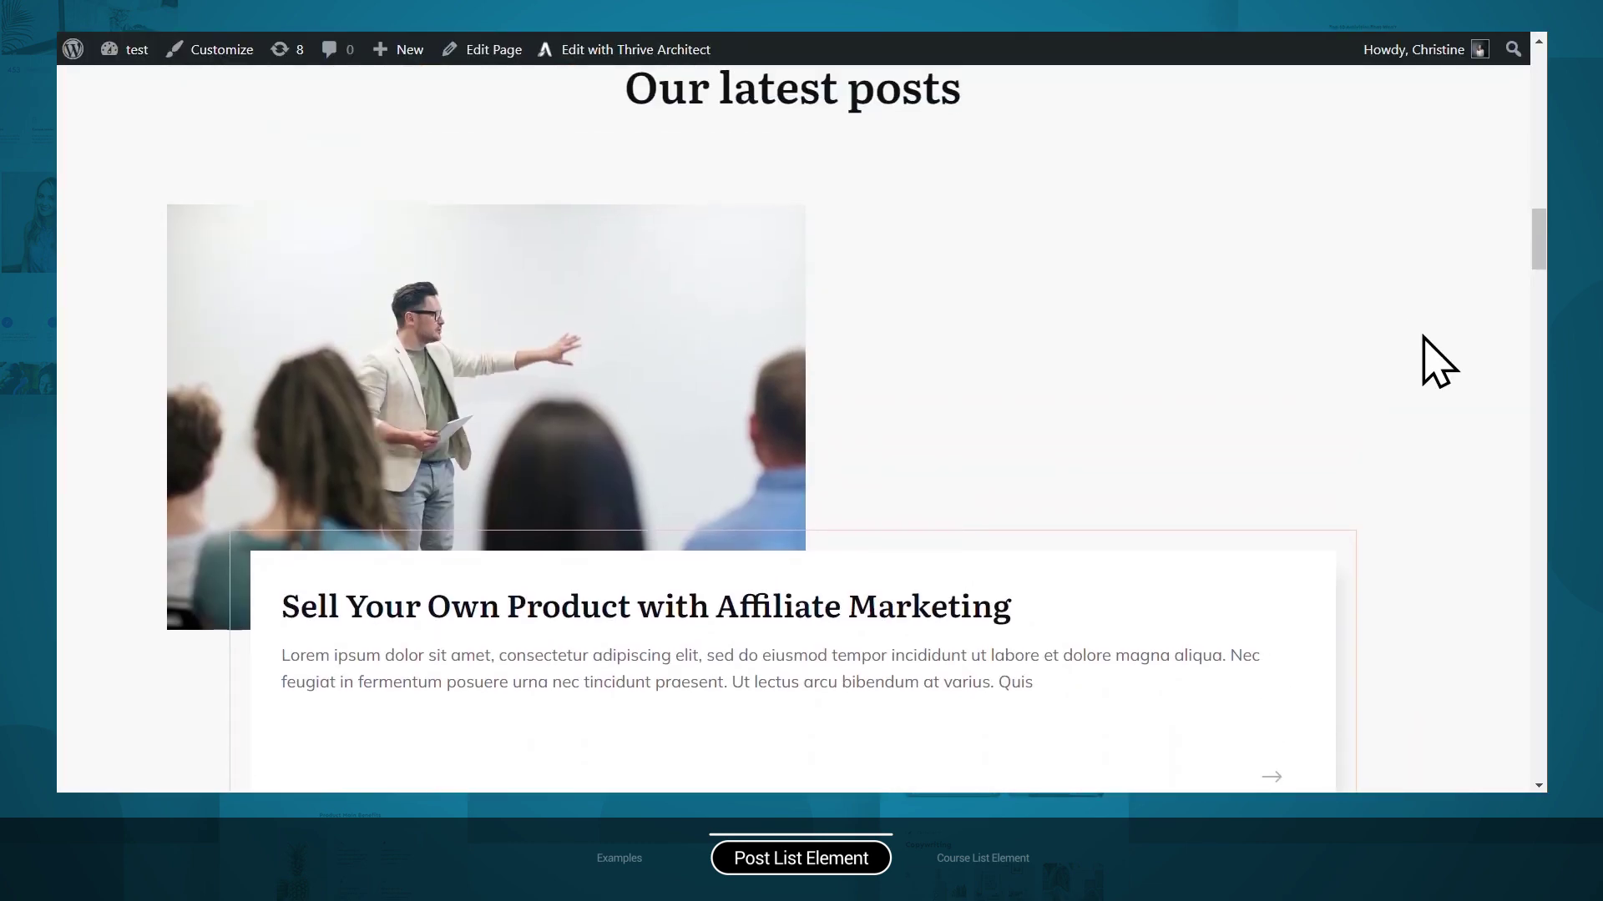
{"action": "scroll", "coordinate": [1429, 359], "scroll_direction": "down", "scroll_amount": 3}
{"action": "scroll", "coordinate": [1435, 359], "scroll_direction": "down", "scroll_amount": 6}
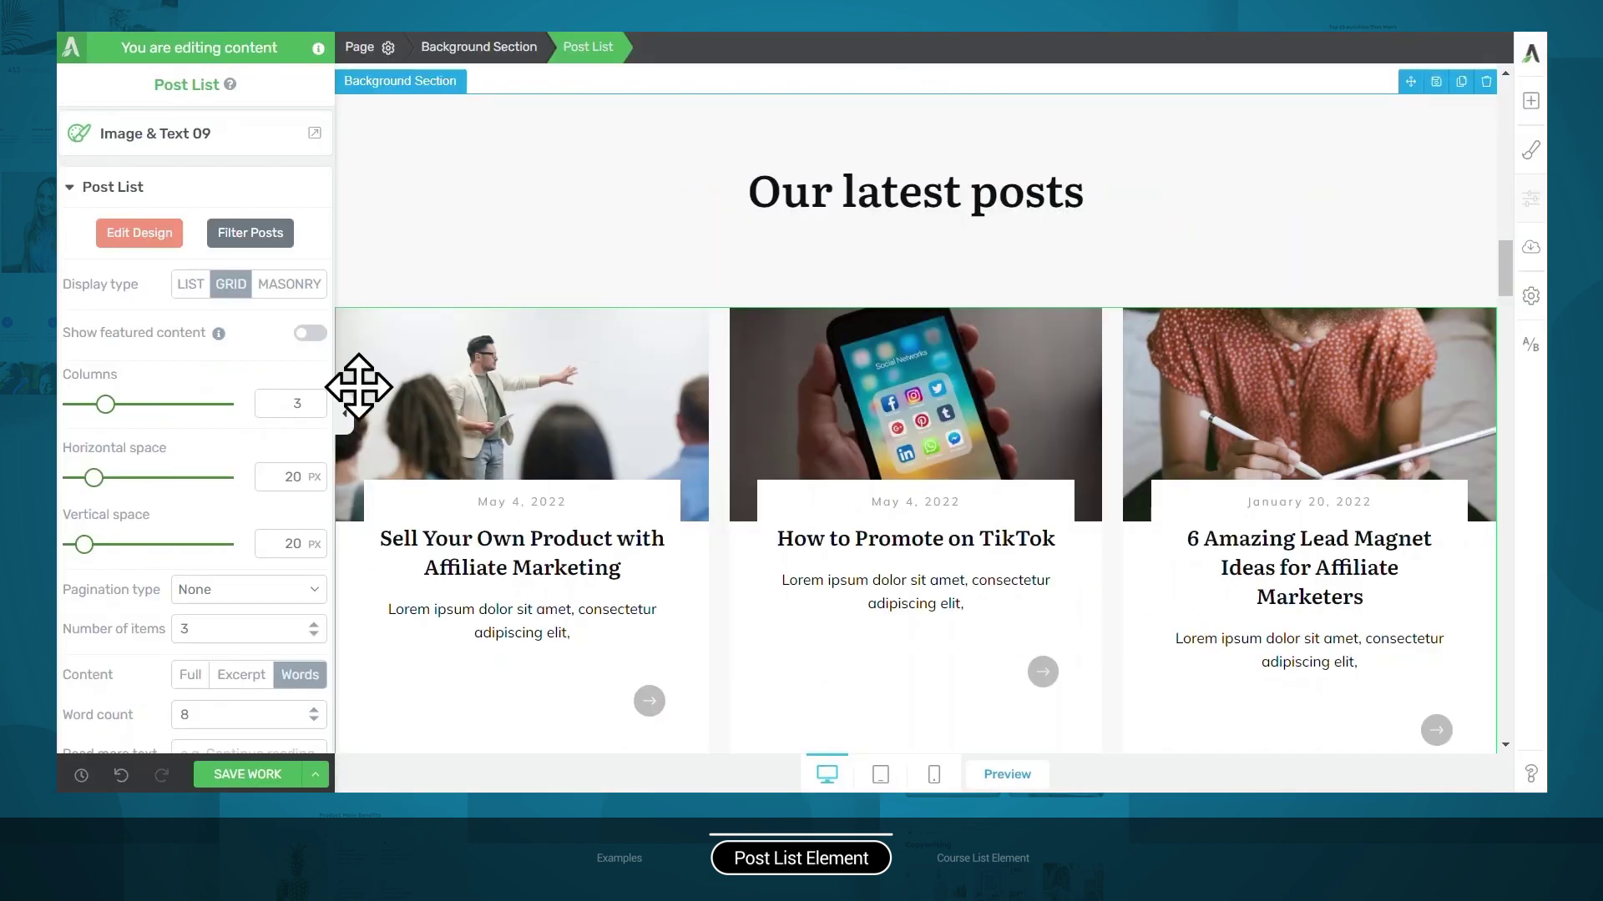
Step: Enable featured content and insert a Featured List 06 featured post above the grid
{"action": "left_click", "coordinate": [310, 333]}
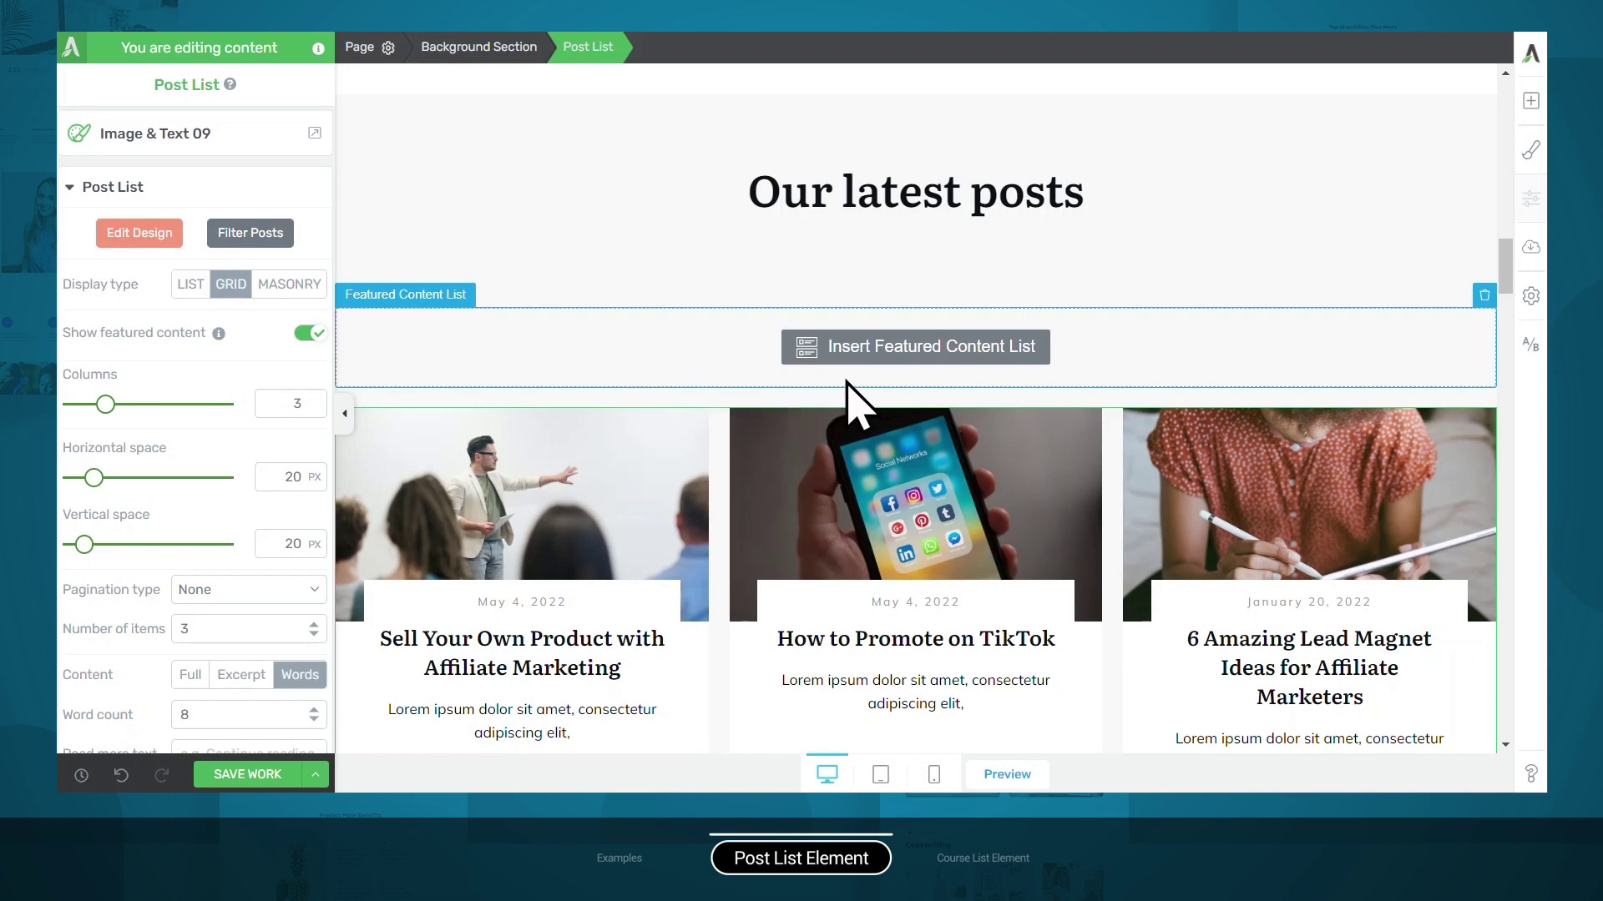
{"action": "left_click", "coordinate": [922, 347]}
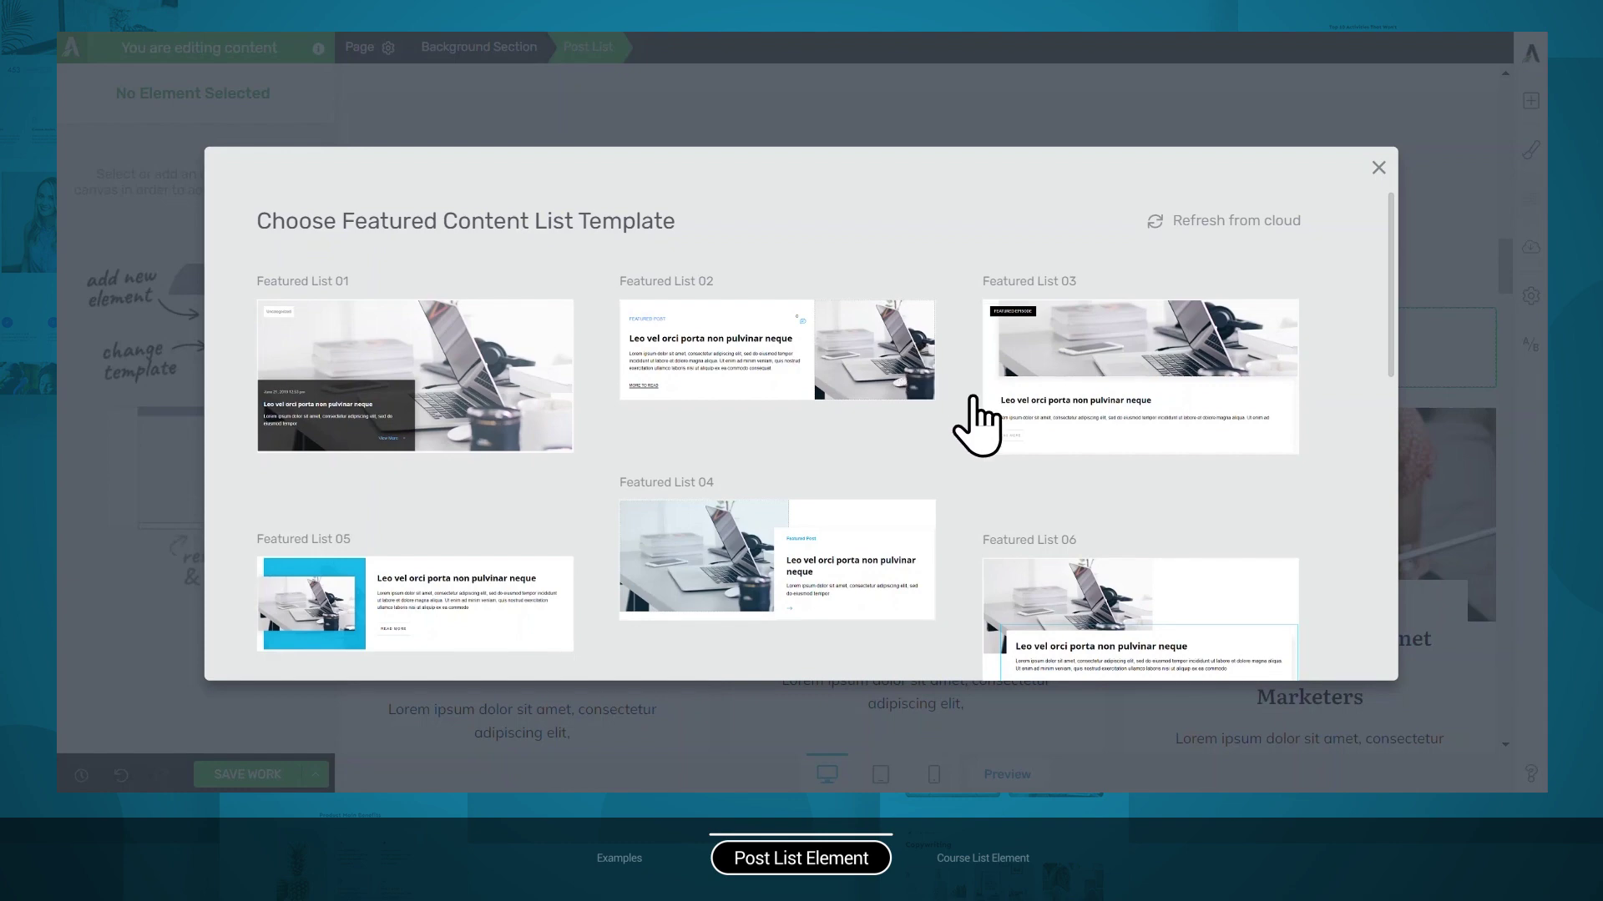
{"action": "scroll", "coordinate": [973, 418], "scroll_direction": "down", "scroll_amount": 5}
{"action": "scroll", "coordinate": [987, 418], "scroll_direction": "down", "scroll_amount": 2}
{"action": "scroll", "coordinate": [975, 413], "scroll_direction": "up", "scroll_amount": 5}
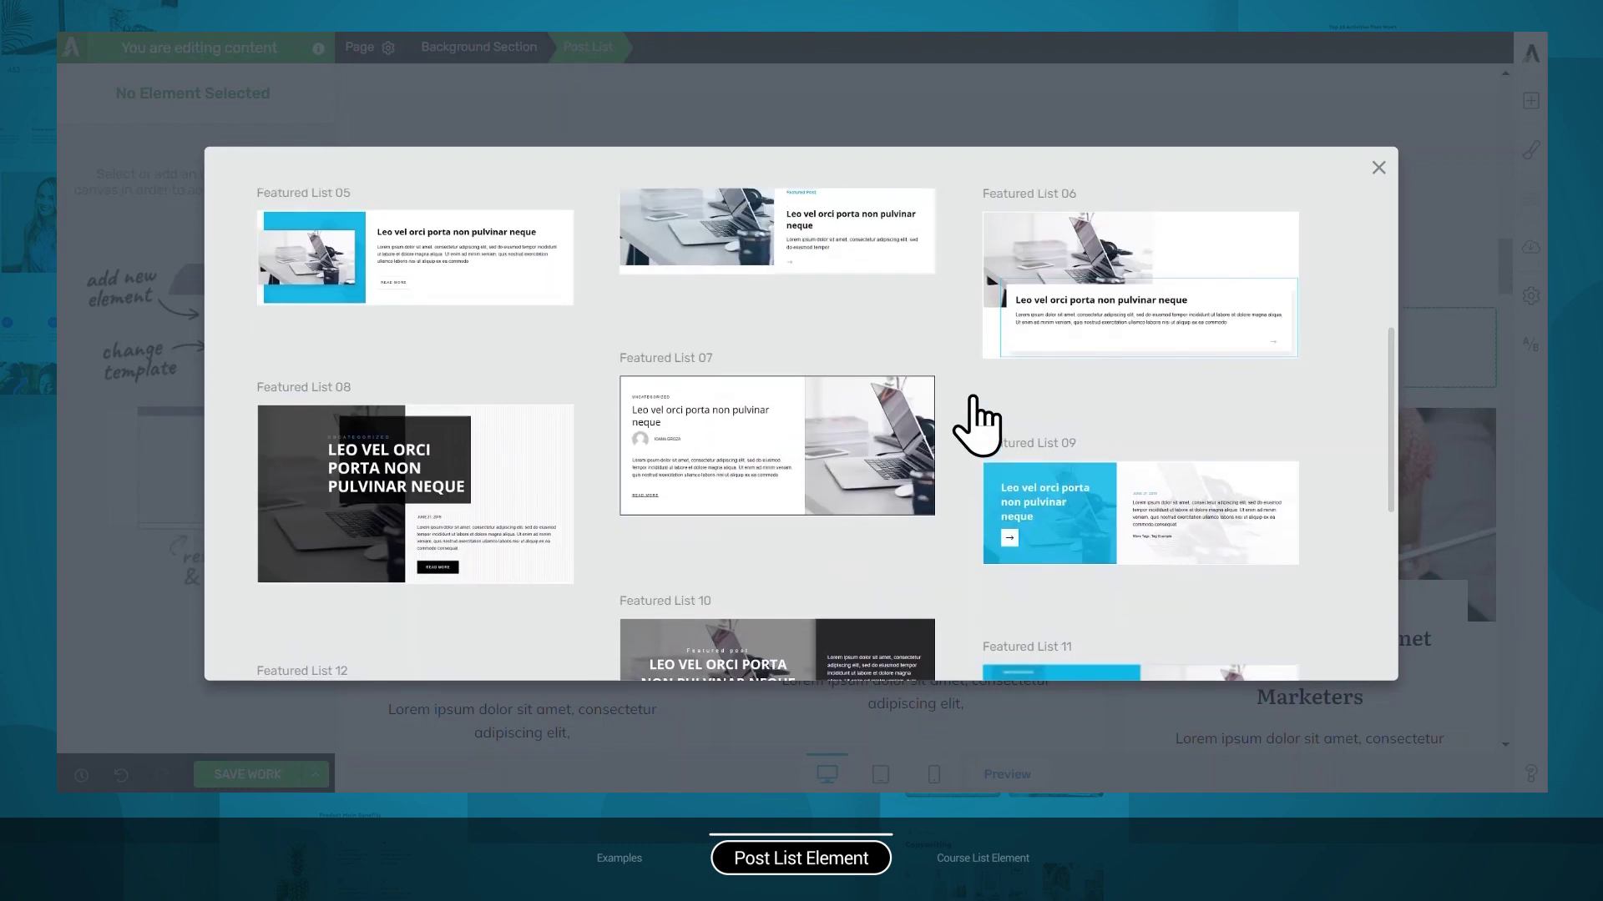
{"action": "left_click", "coordinate": [1177, 420]}
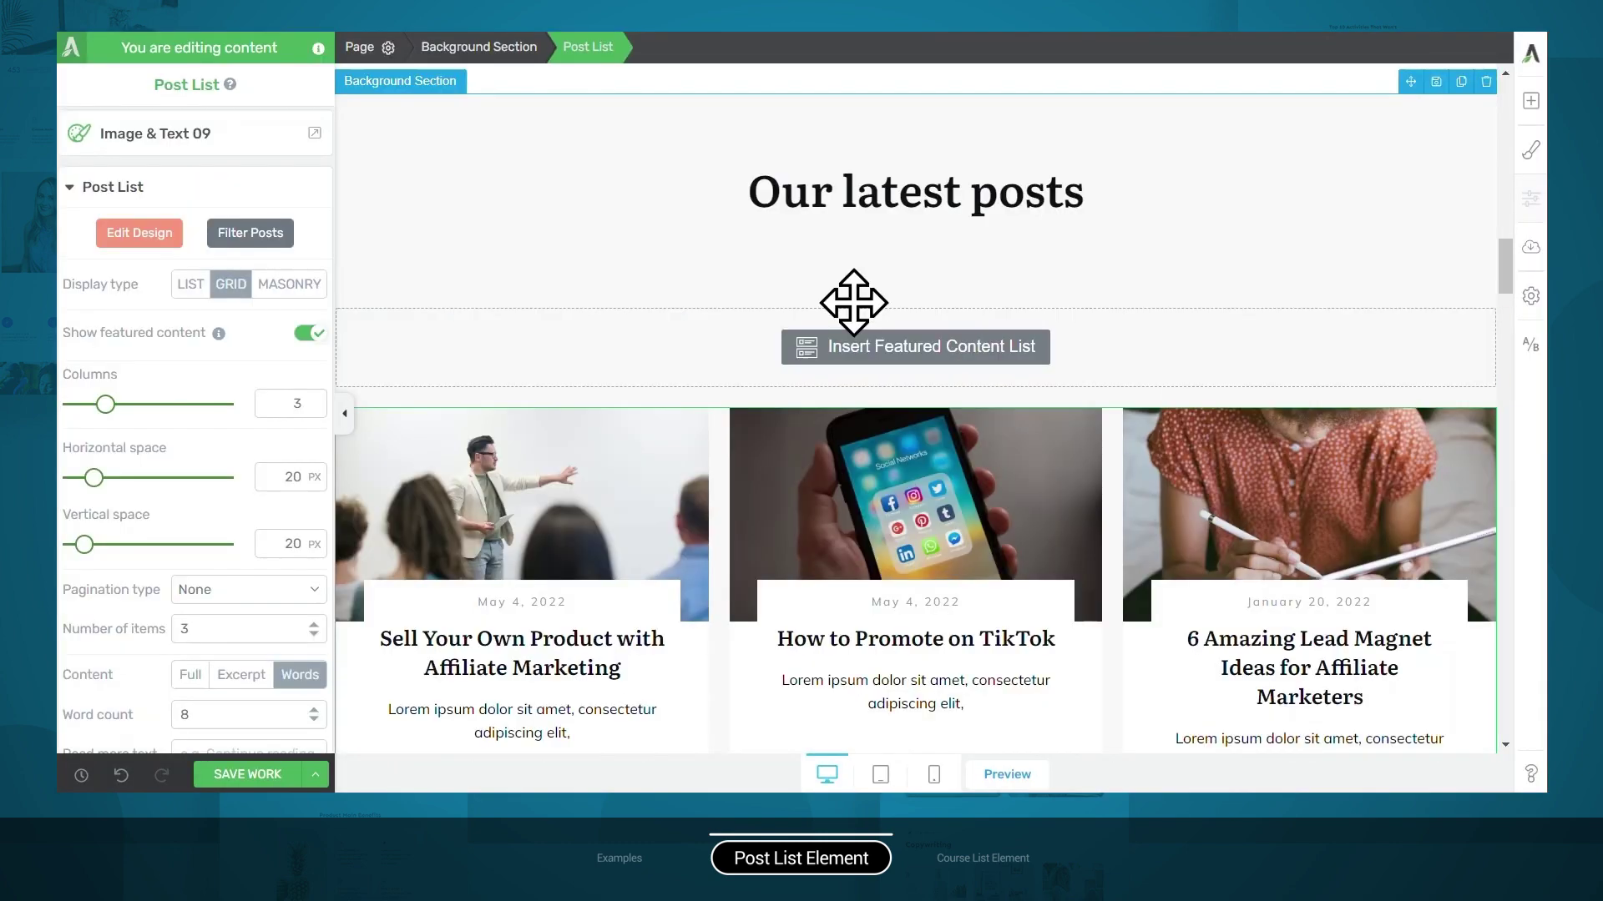
{"action": "scroll", "coordinate": [1395, 526], "scroll_direction": "down", "scroll_amount": 5}
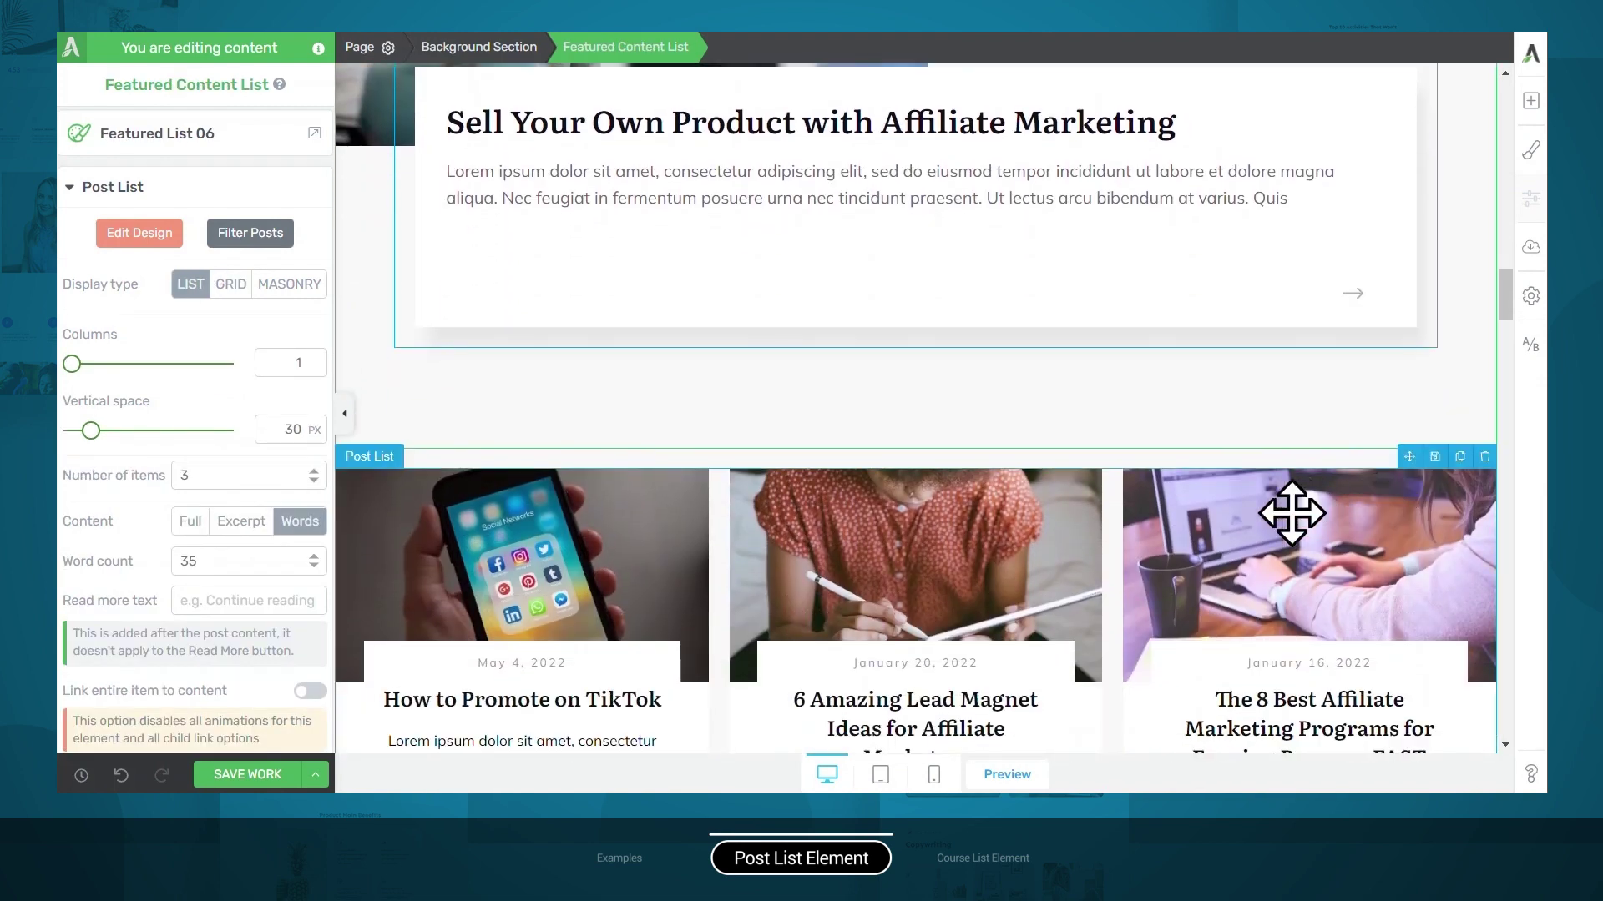
{"action": "scroll", "coordinate": [573, 518], "scroll_direction": "up", "scroll_amount": 4}
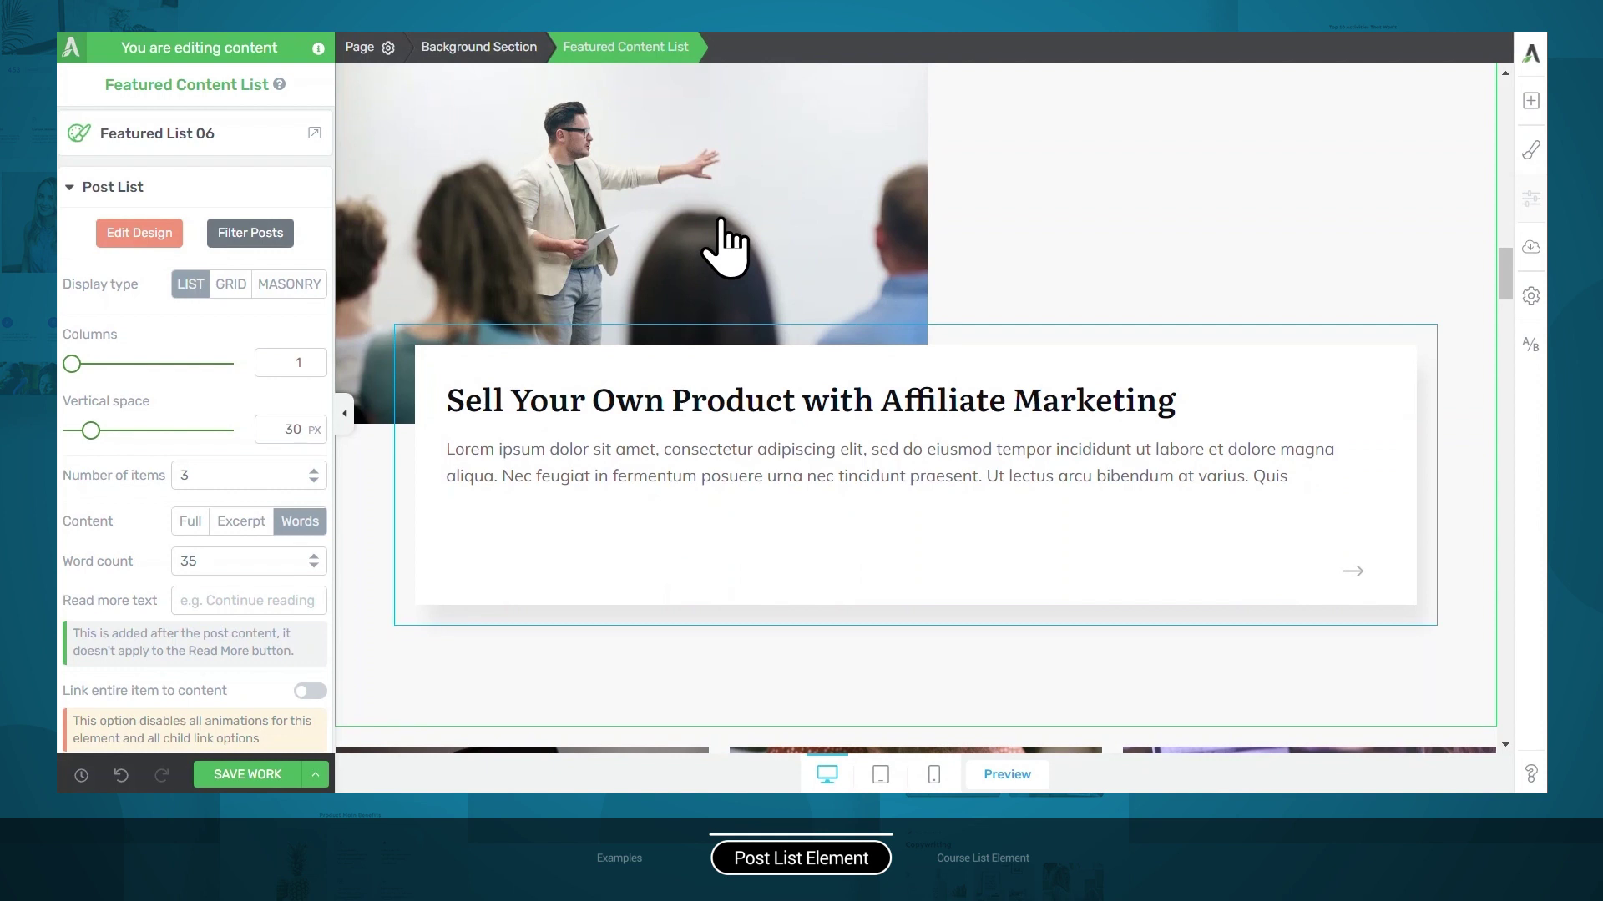
{"action": "scroll", "coordinate": [1189, 259], "scroll_direction": "up", "scroll_amount": 3}
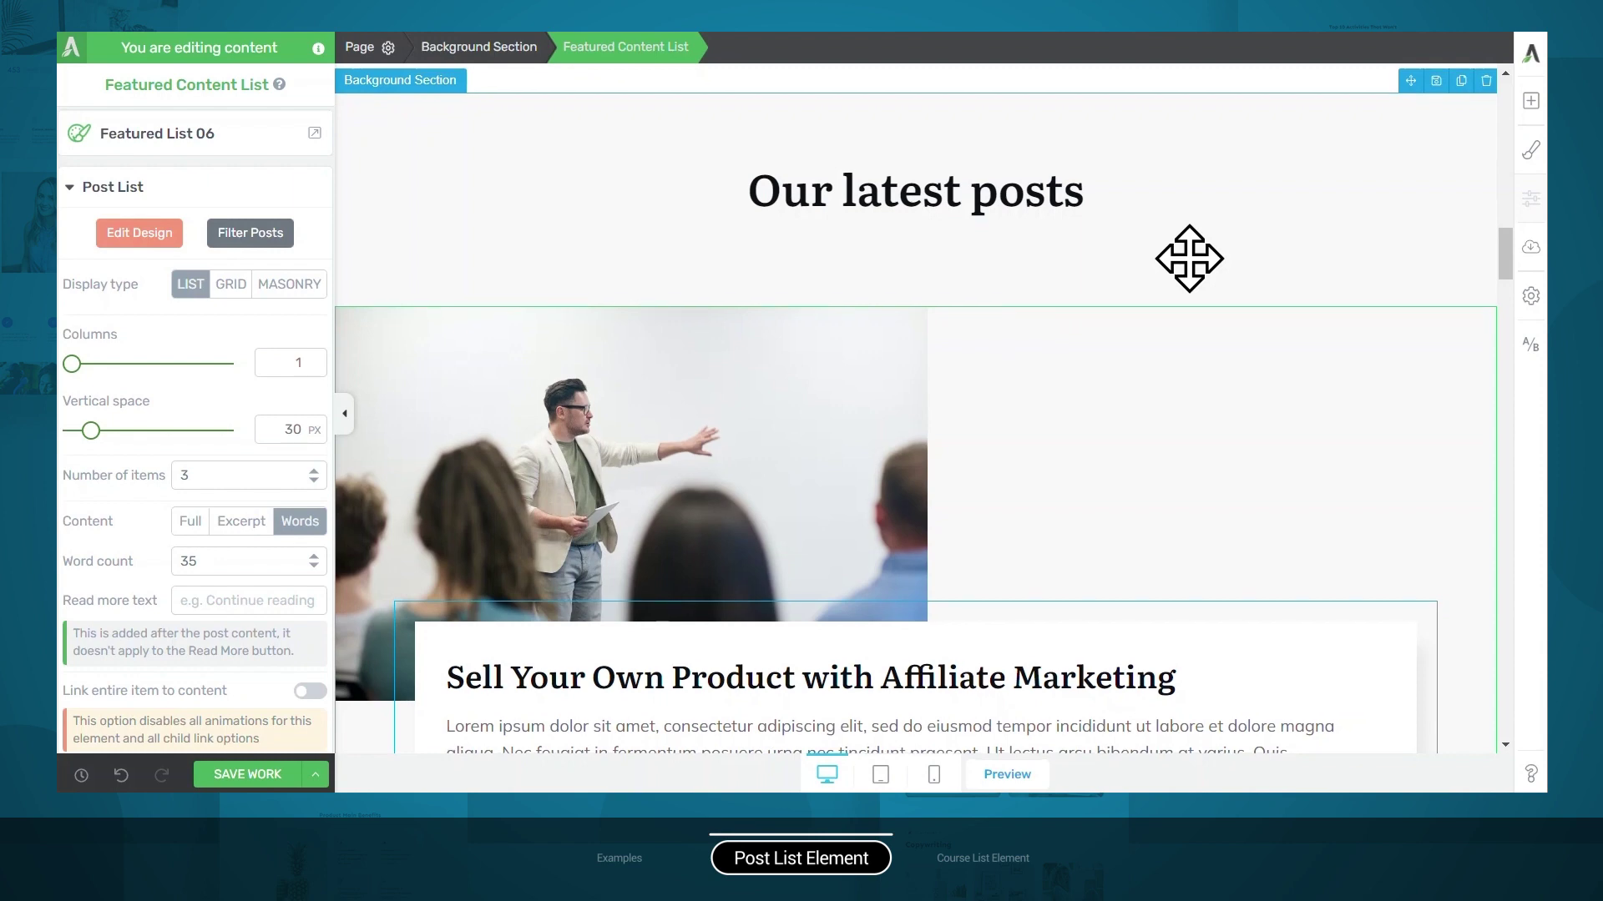
{"action": "scroll", "coordinate": [1099, 333], "scroll_direction": "down", "scroll_amount": 7}
{"action": "scroll", "coordinate": [1098, 333], "scroll_direction": "down", "scroll_amount": 3}
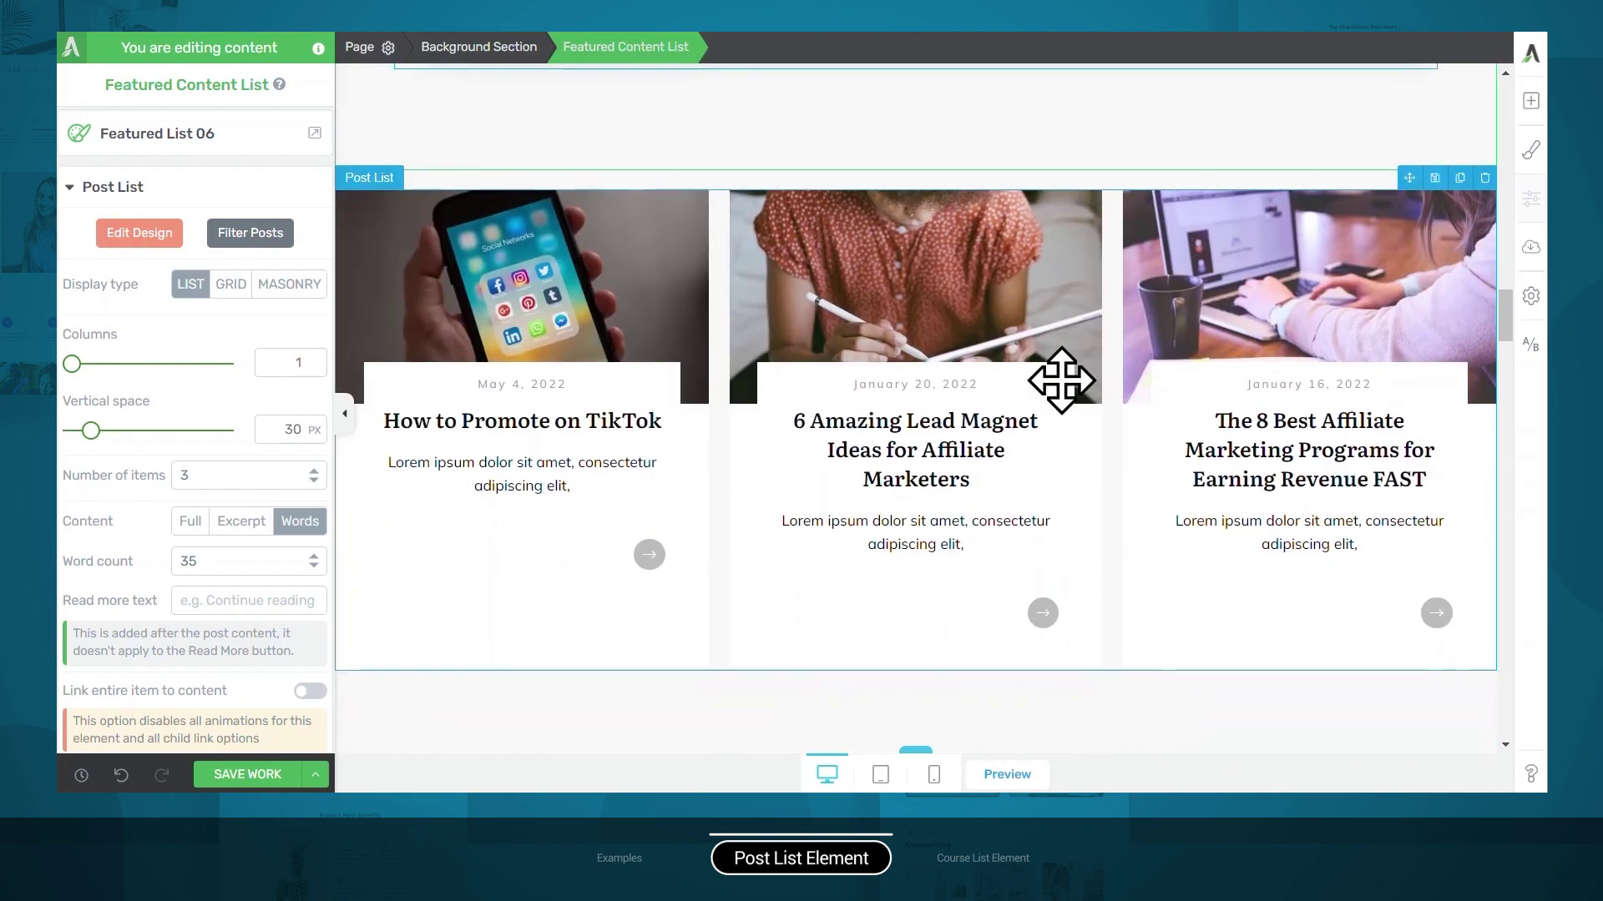
Step: Select the post cards' content box and set its Borders & Corners radius to 27 px
{"action": "left_click", "coordinate": [1061, 381]}
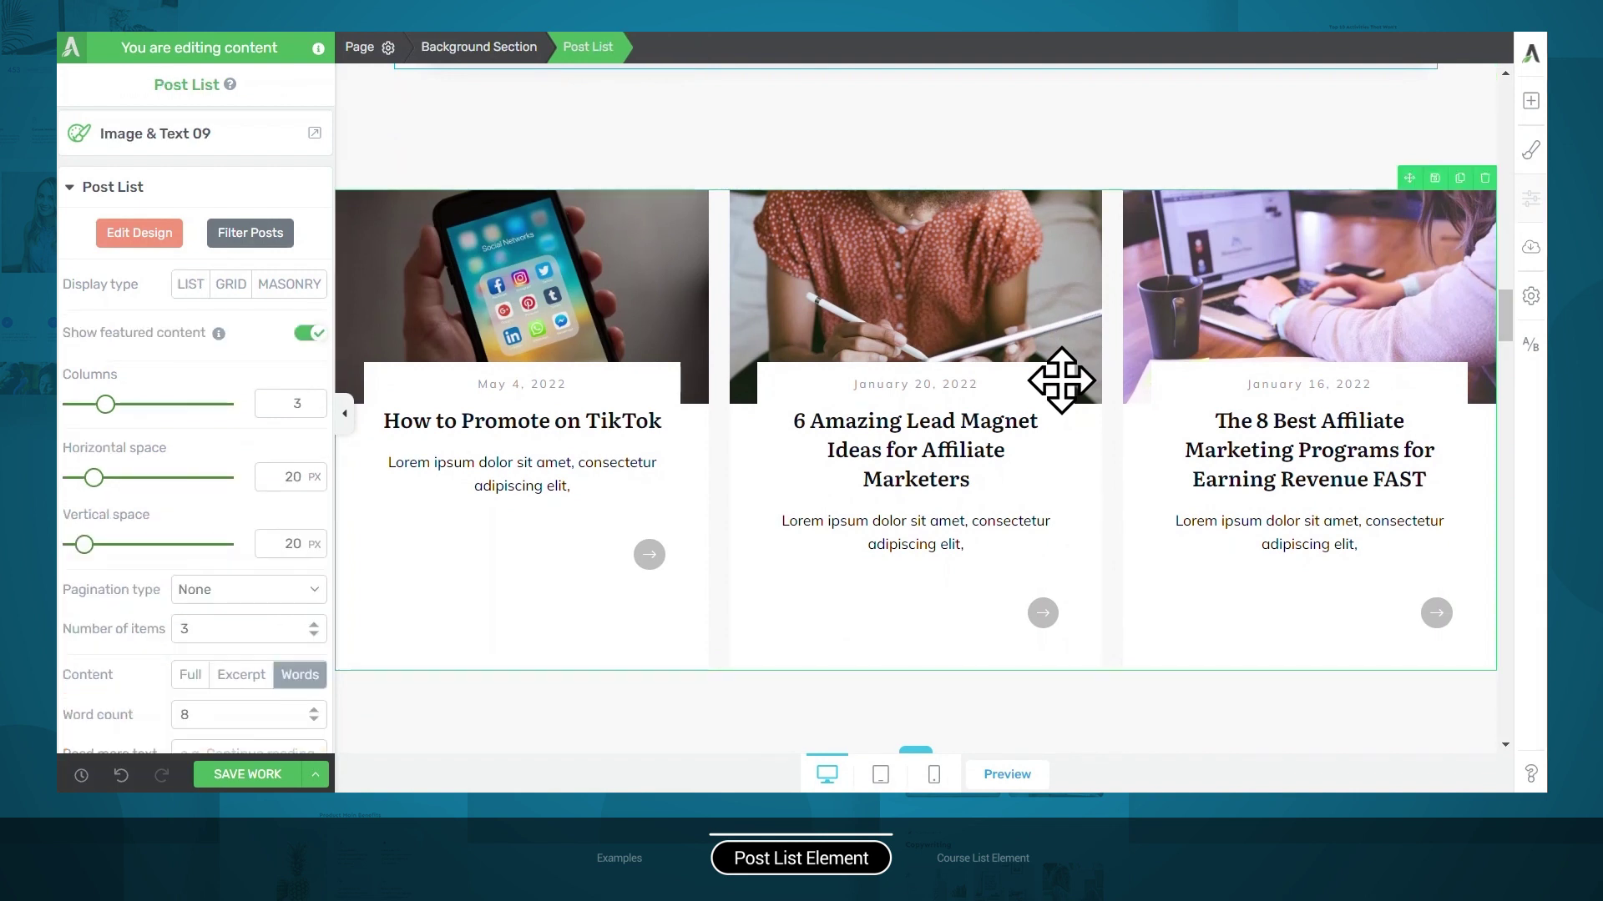
{"action": "left_click", "coordinate": [140, 234]}
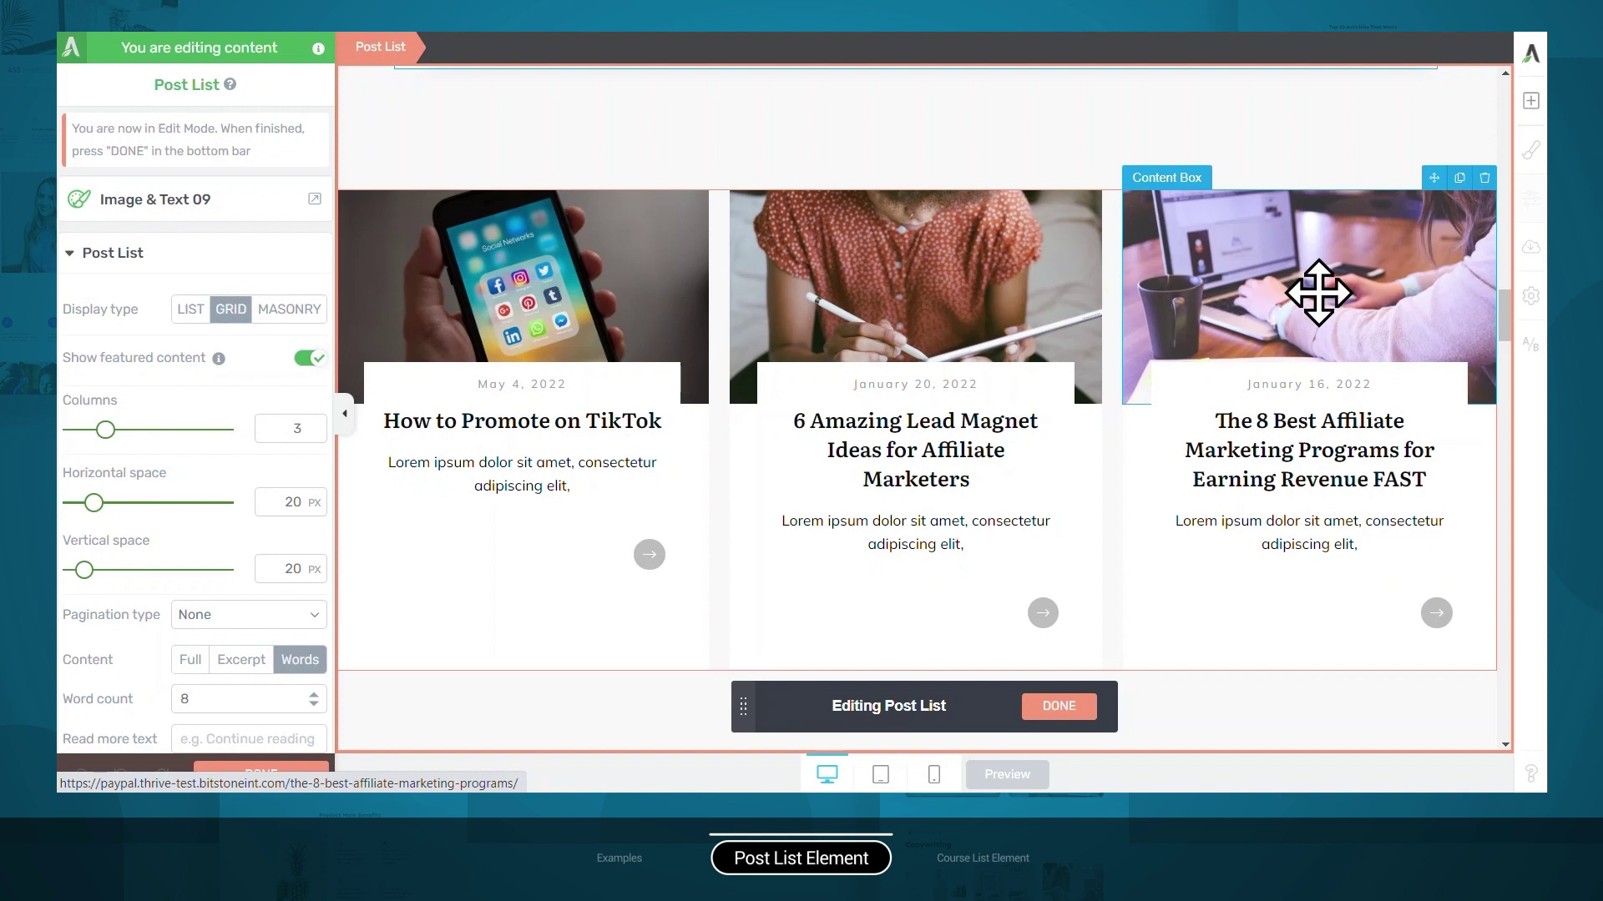
{"action": "left_click", "coordinate": [1075, 286]}
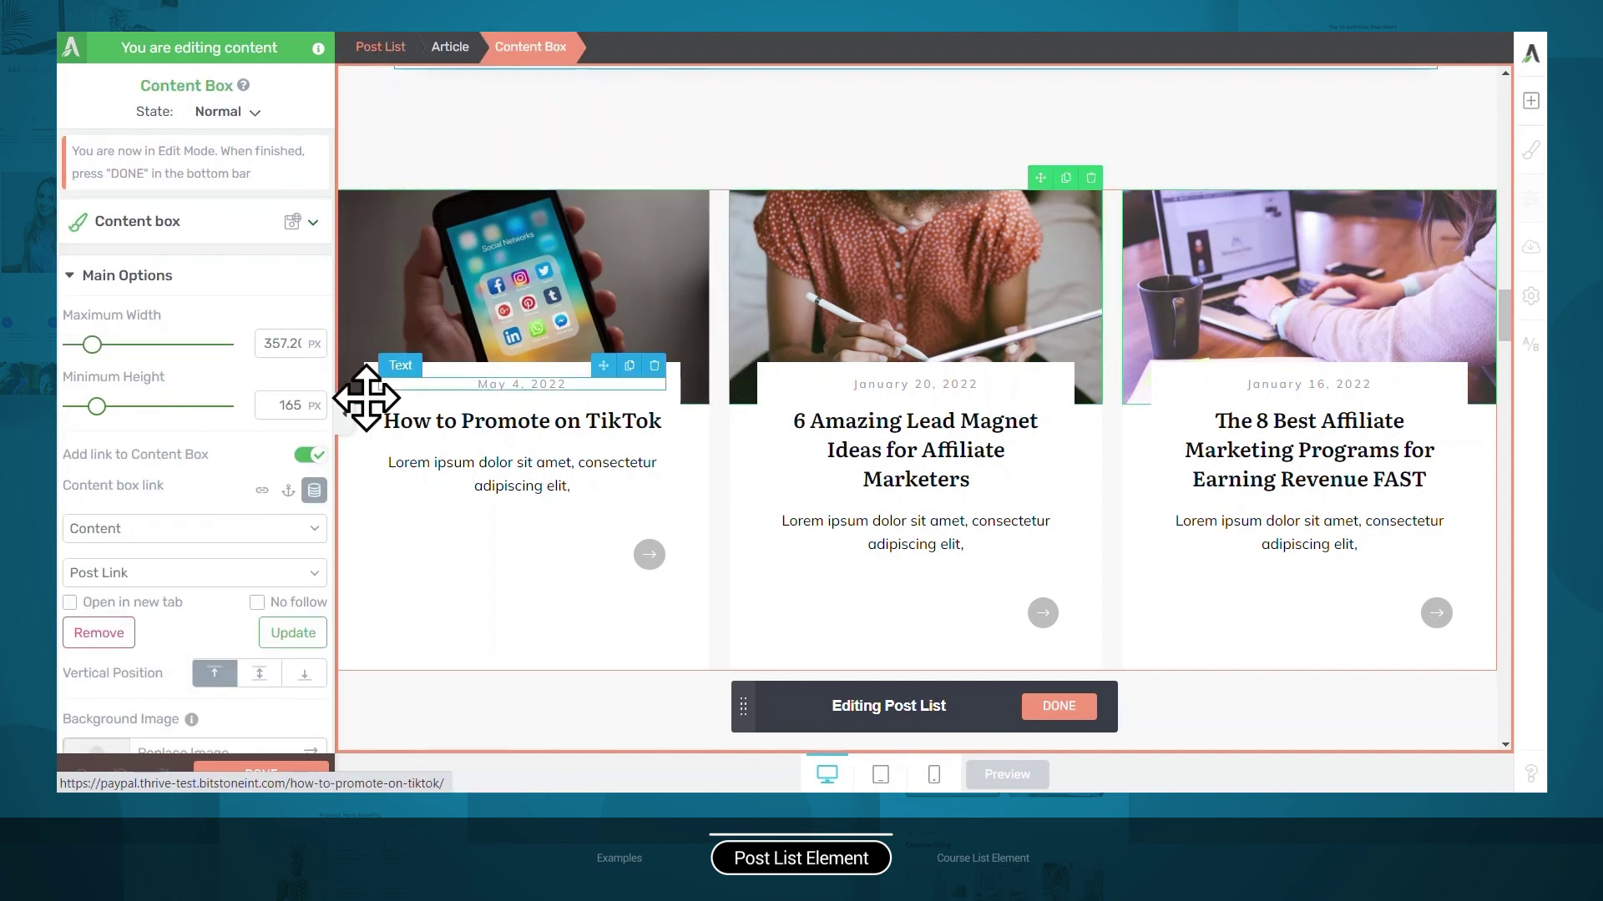
{"action": "scroll", "coordinate": [215, 488], "scroll_direction": "down", "scroll_amount": 7}
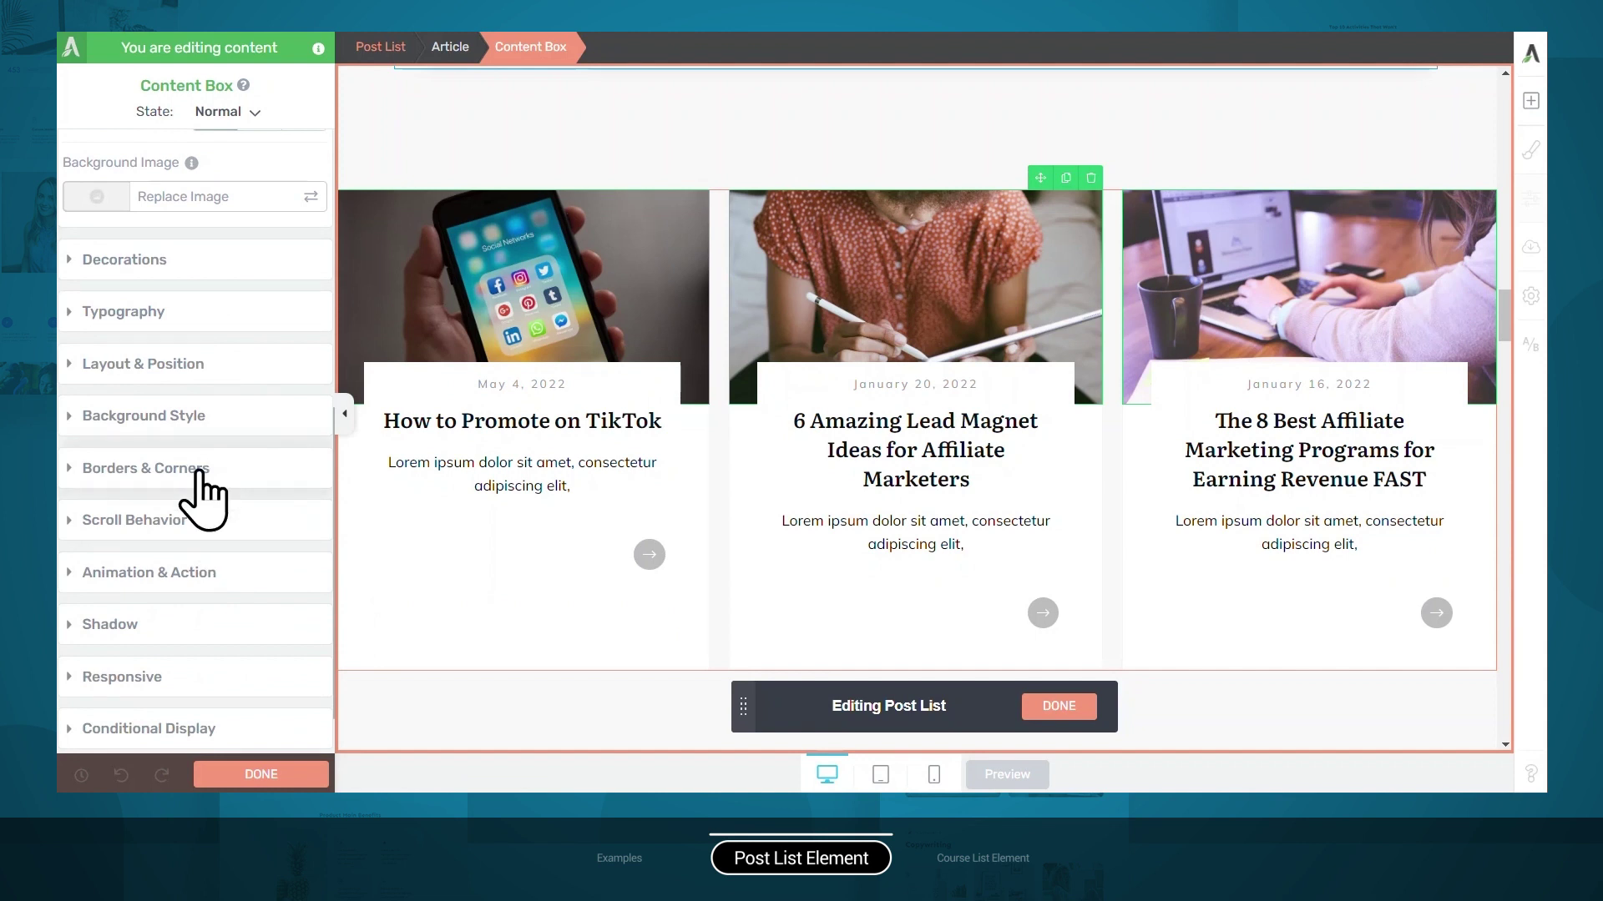
{"action": "left_click", "coordinate": [190, 470]}
{"action": "left_click_drag", "start_coordinate": [314, 638], "coordinate": [316, 611]}
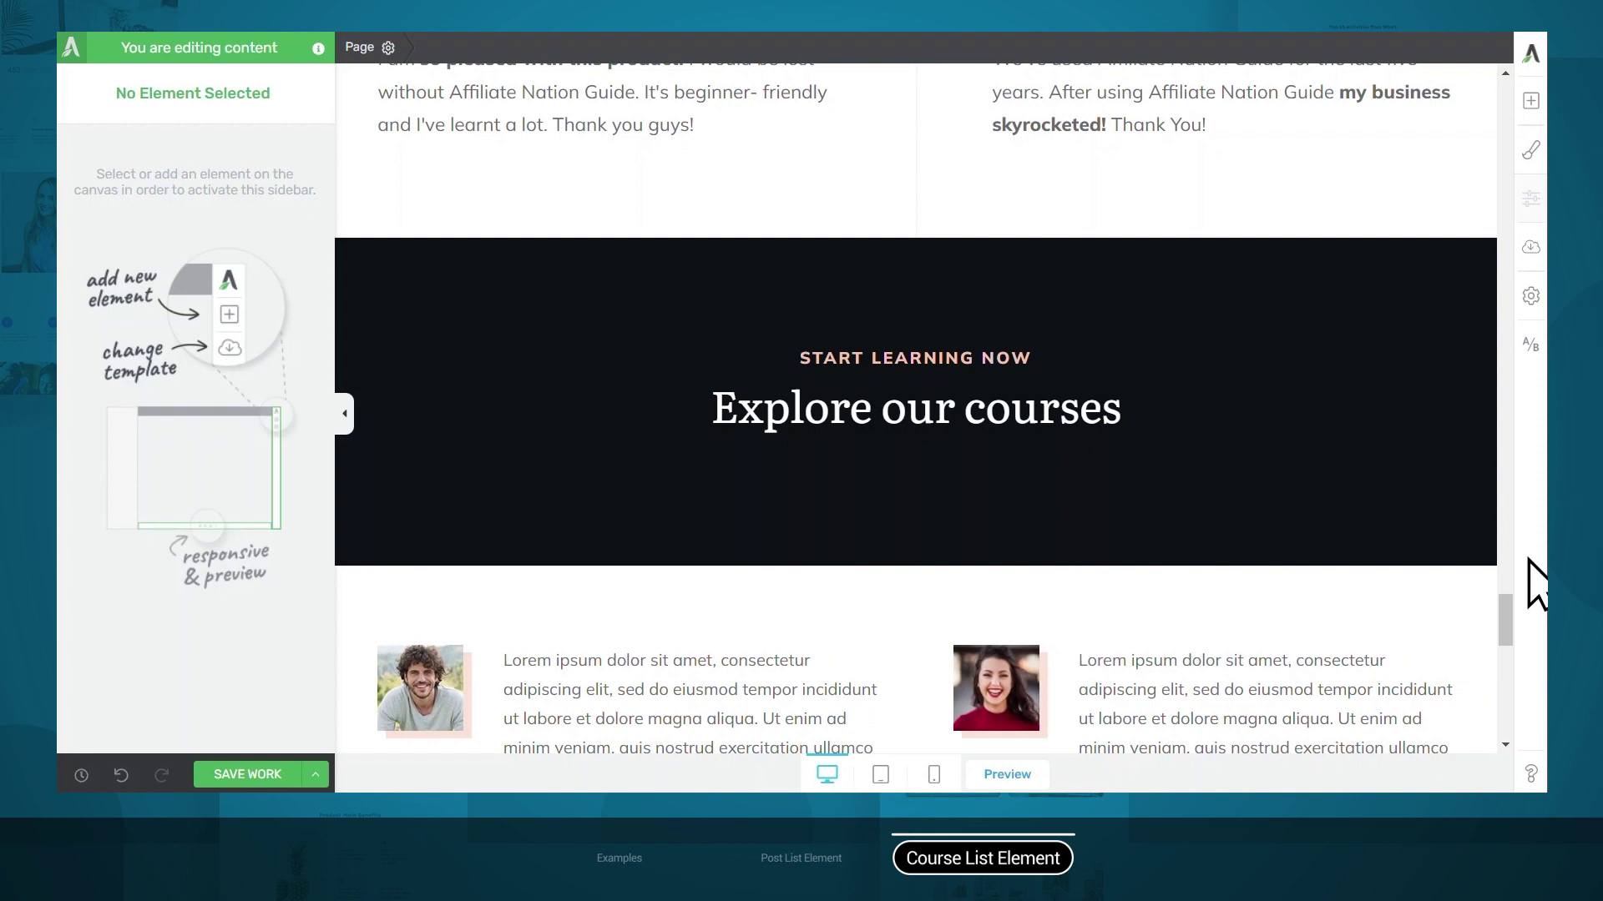
Step: Drag a Course List element beneath 'Explore our courses' and browse its template designs
{"action": "left_click", "coordinate": [1532, 107]}
{"action": "type", "text": "course"}
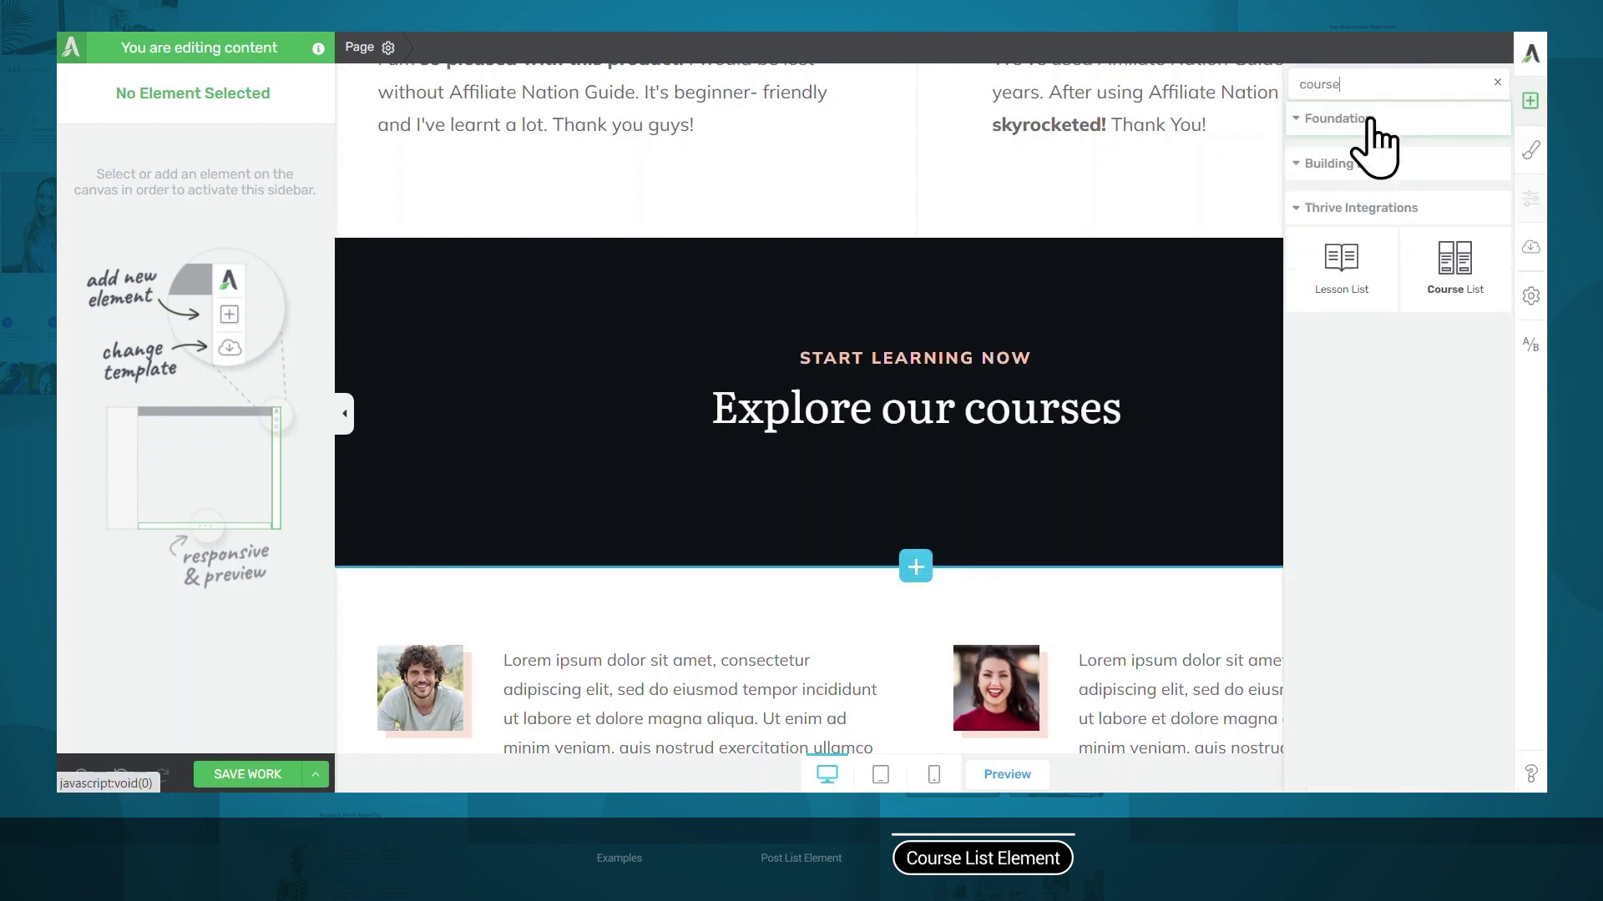
{"action": "left_click_drag", "start_coordinate": [1452, 255], "coordinate": [973, 447]}
{"action": "scroll", "coordinate": [1354, 409], "scroll_direction": "down", "scroll_amount": 3}
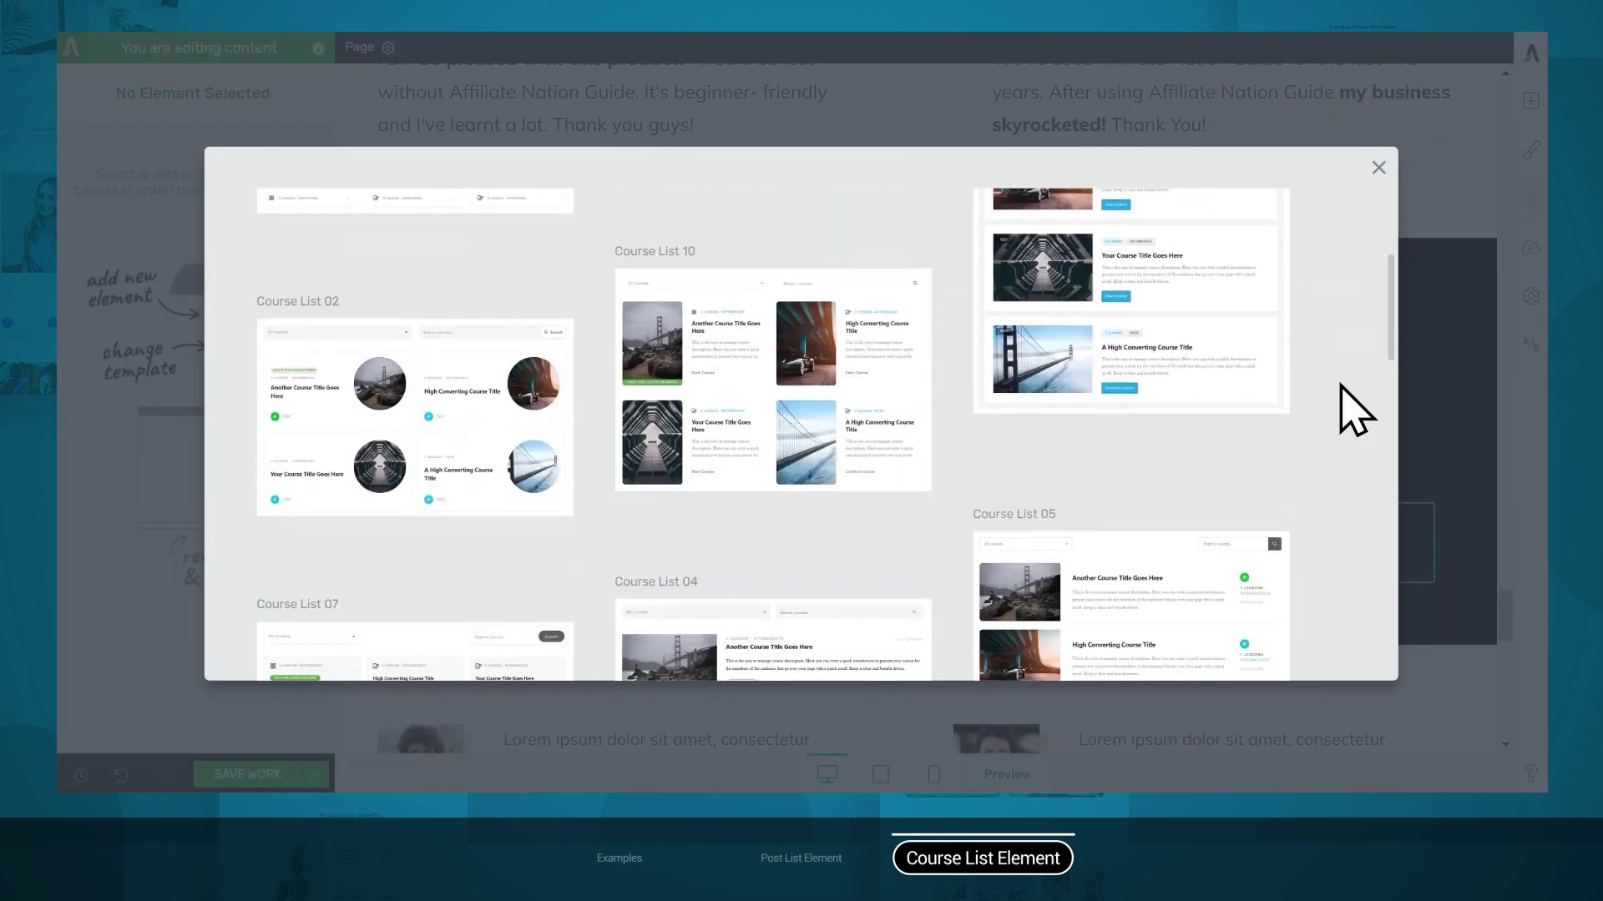
{"action": "scroll", "coordinate": [1354, 409], "scroll_direction": "down", "scroll_amount": 10}
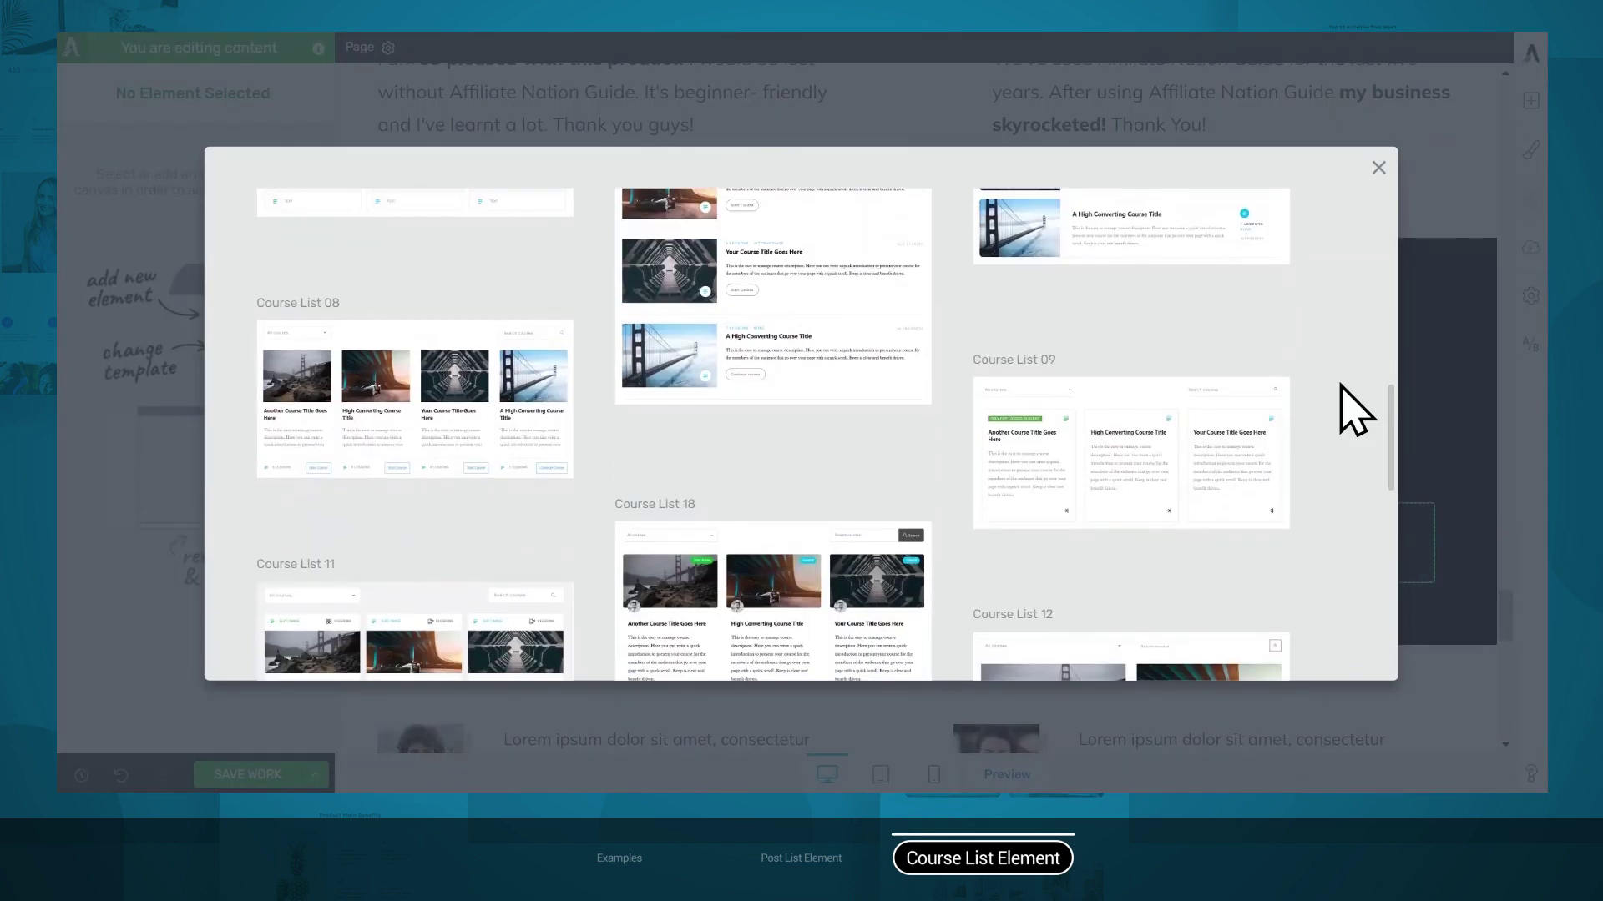
{"action": "scroll", "coordinate": [1354, 409], "scroll_direction": "down", "scroll_amount": 5}
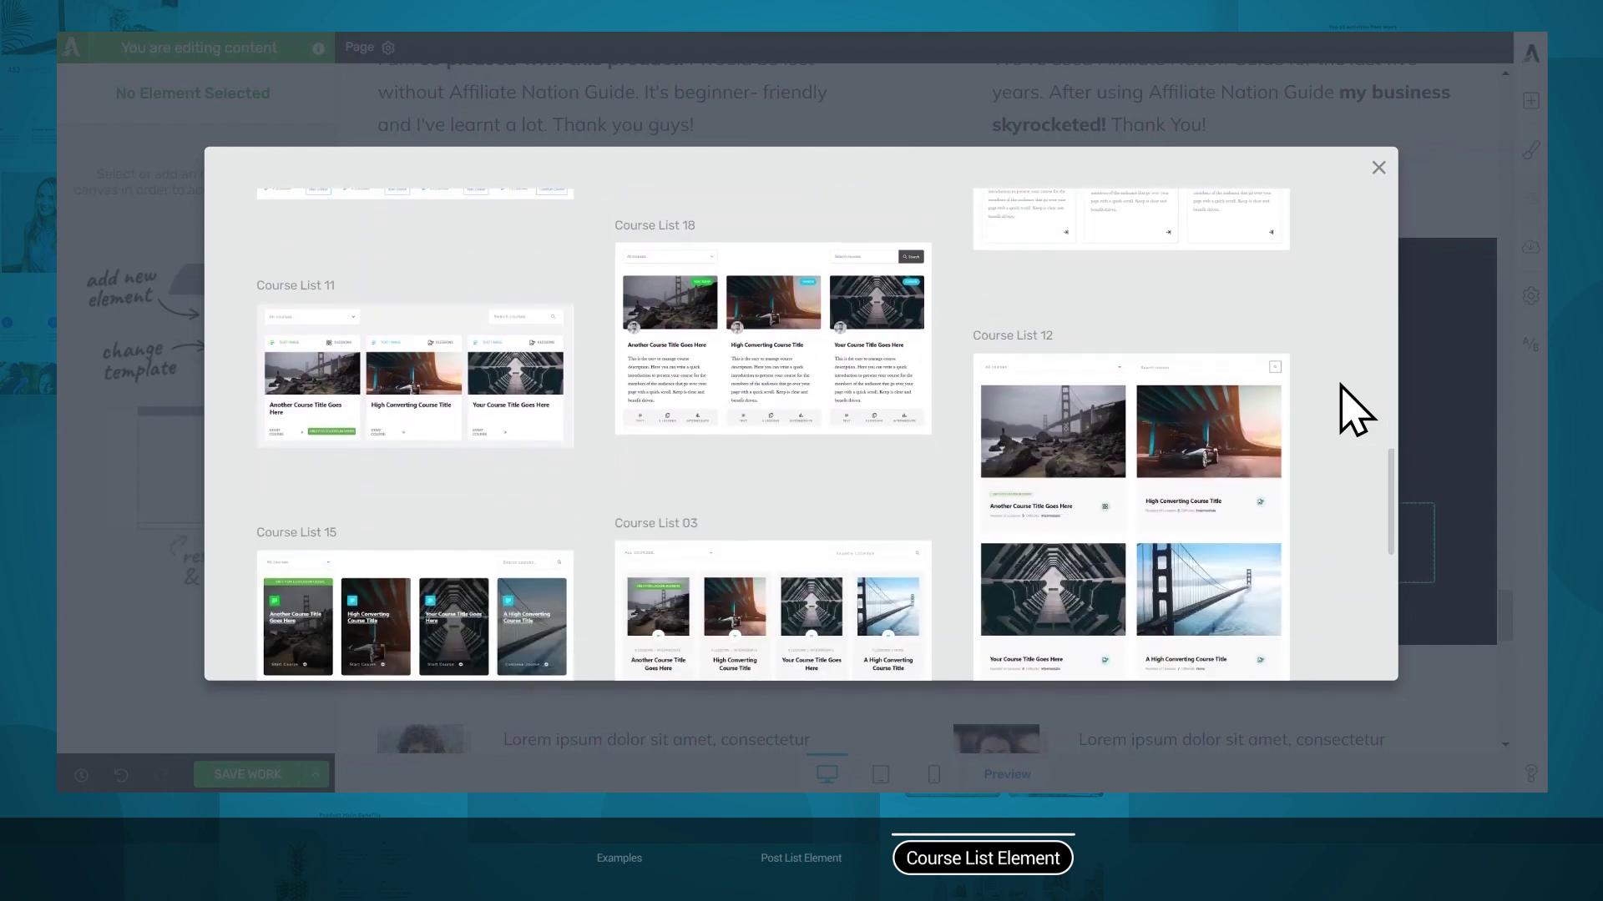
{"action": "scroll", "coordinate": [1353, 409], "scroll_direction": "down", "scroll_amount": 3}
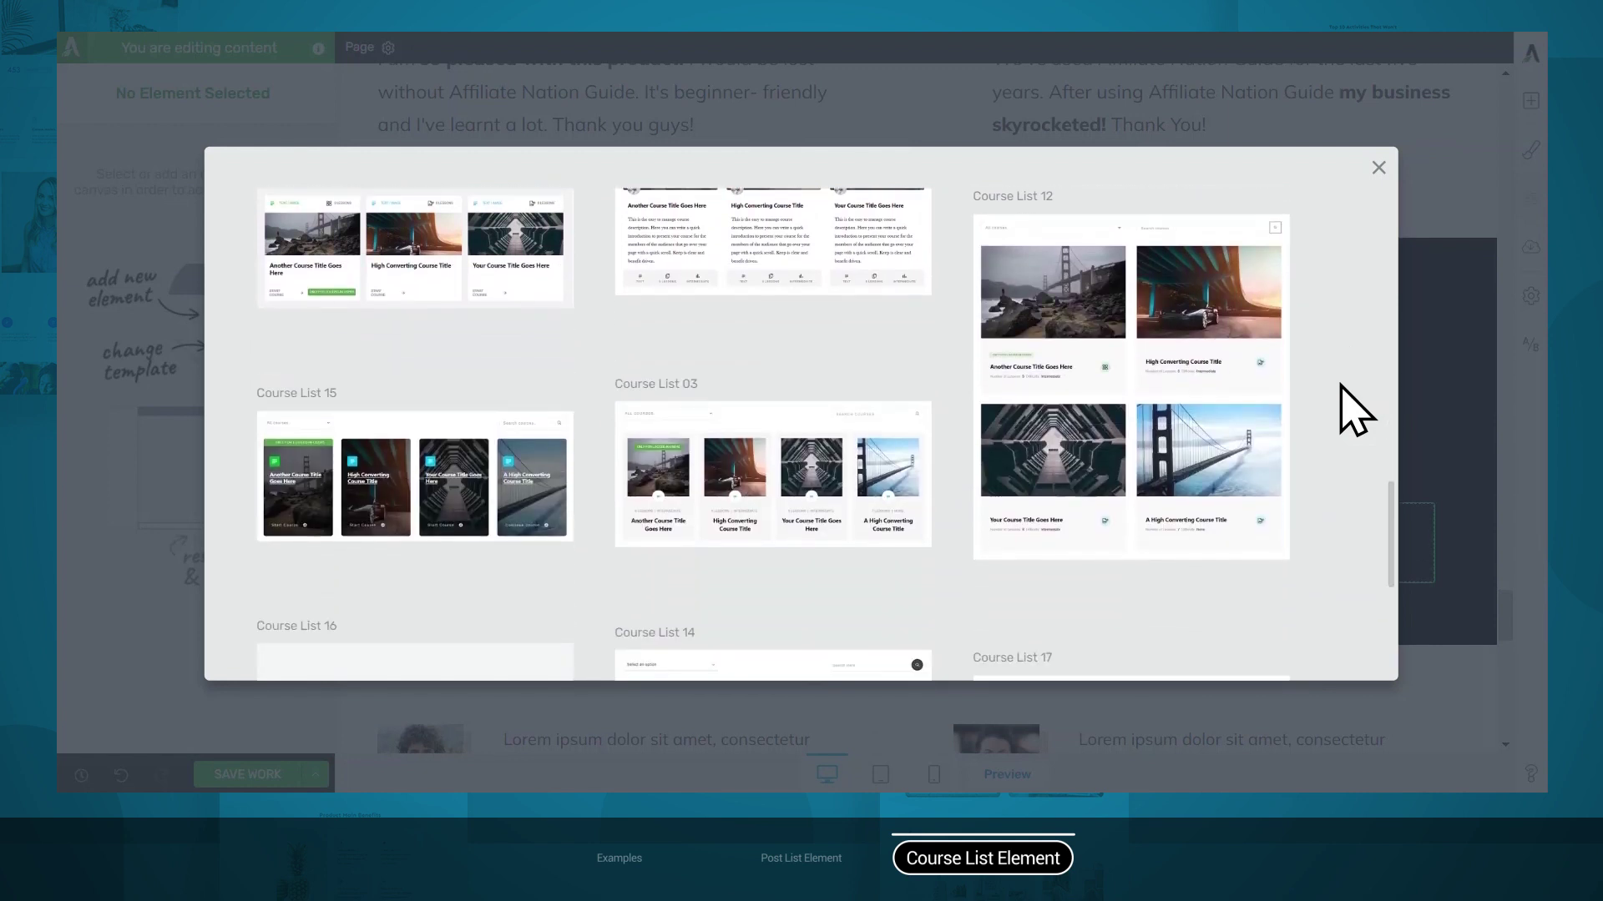
{"action": "scroll", "coordinate": [1354, 409], "scroll_direction": "down", "scroll_amount": 1}
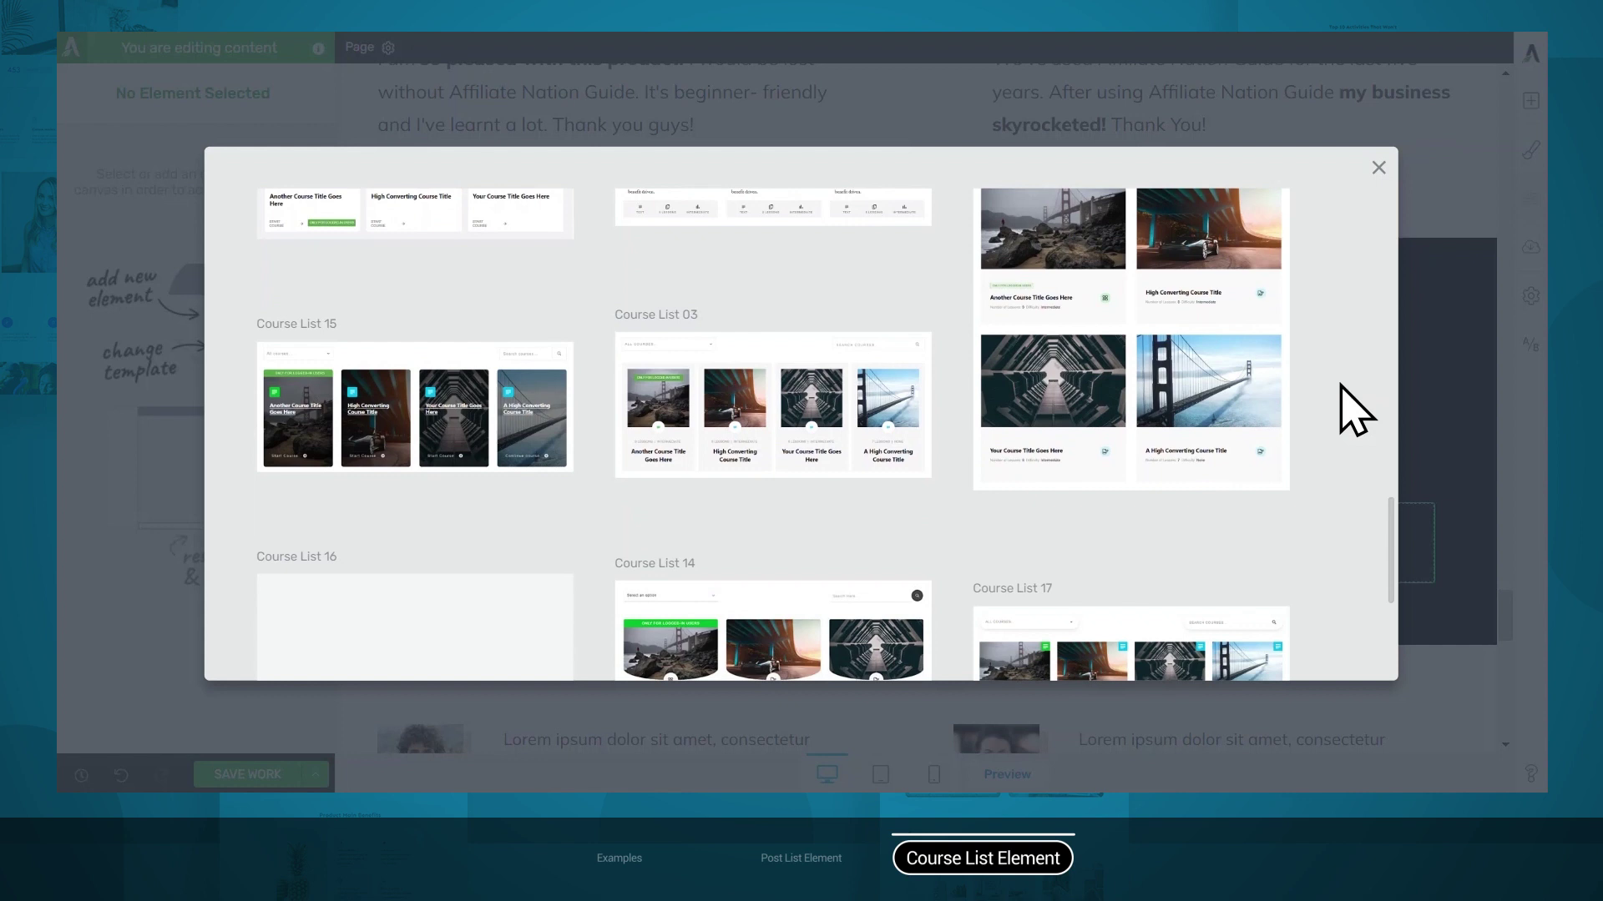
Step: Apply the Course List 03 template and show the Course List Options
{"action": "left_click", "coordinate": [776, 422]}
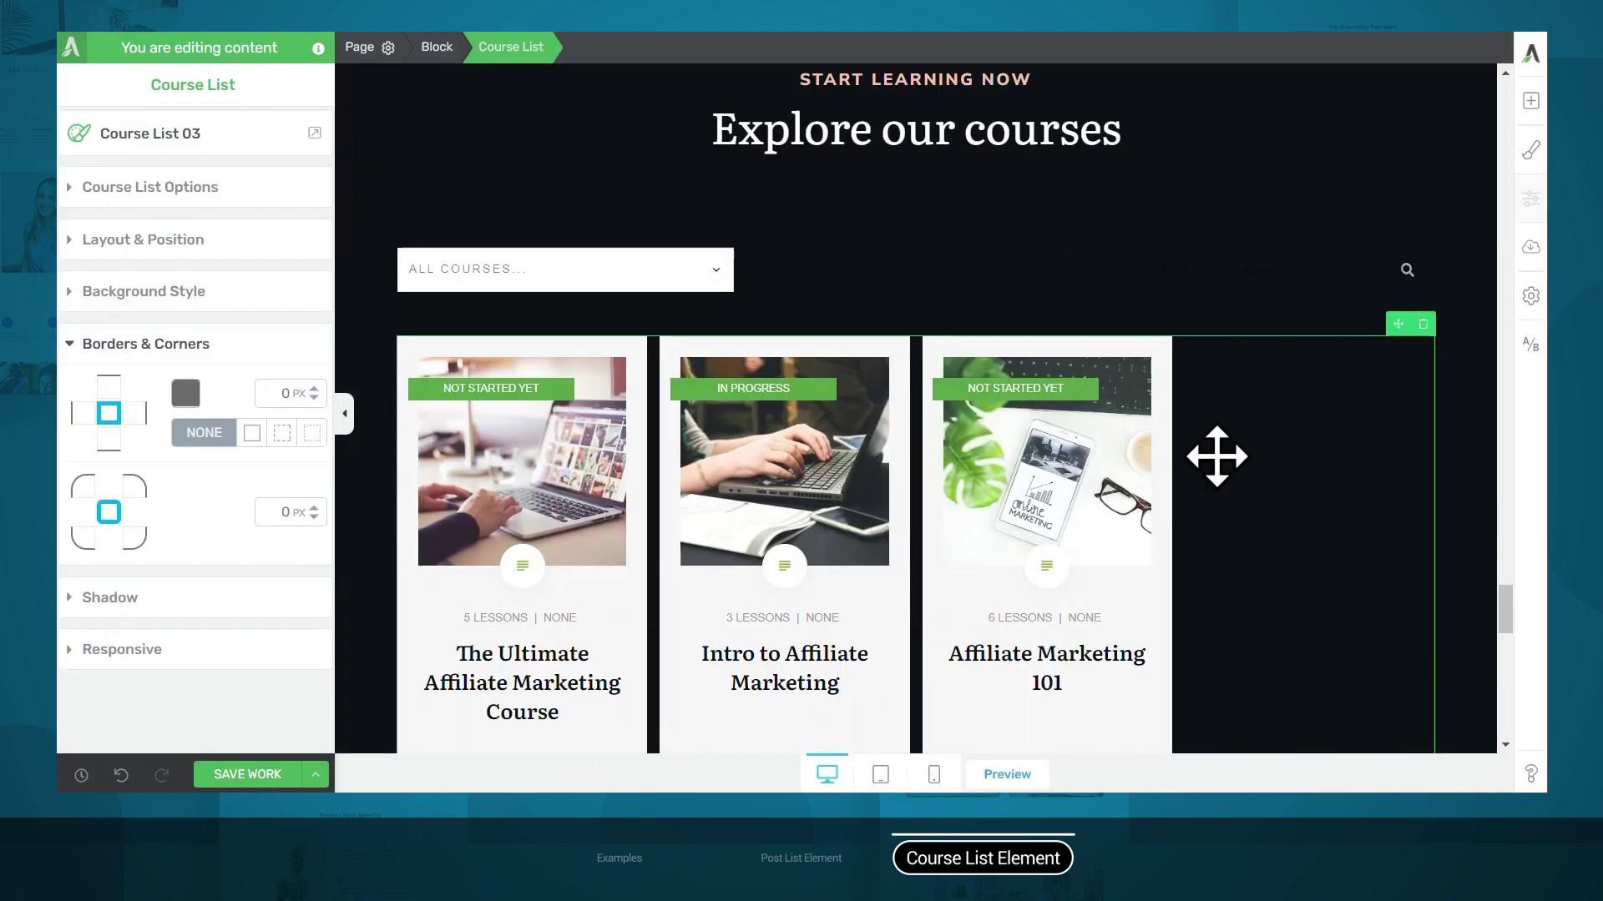
{"action": "left_click", "coordinate": [150, 187]}
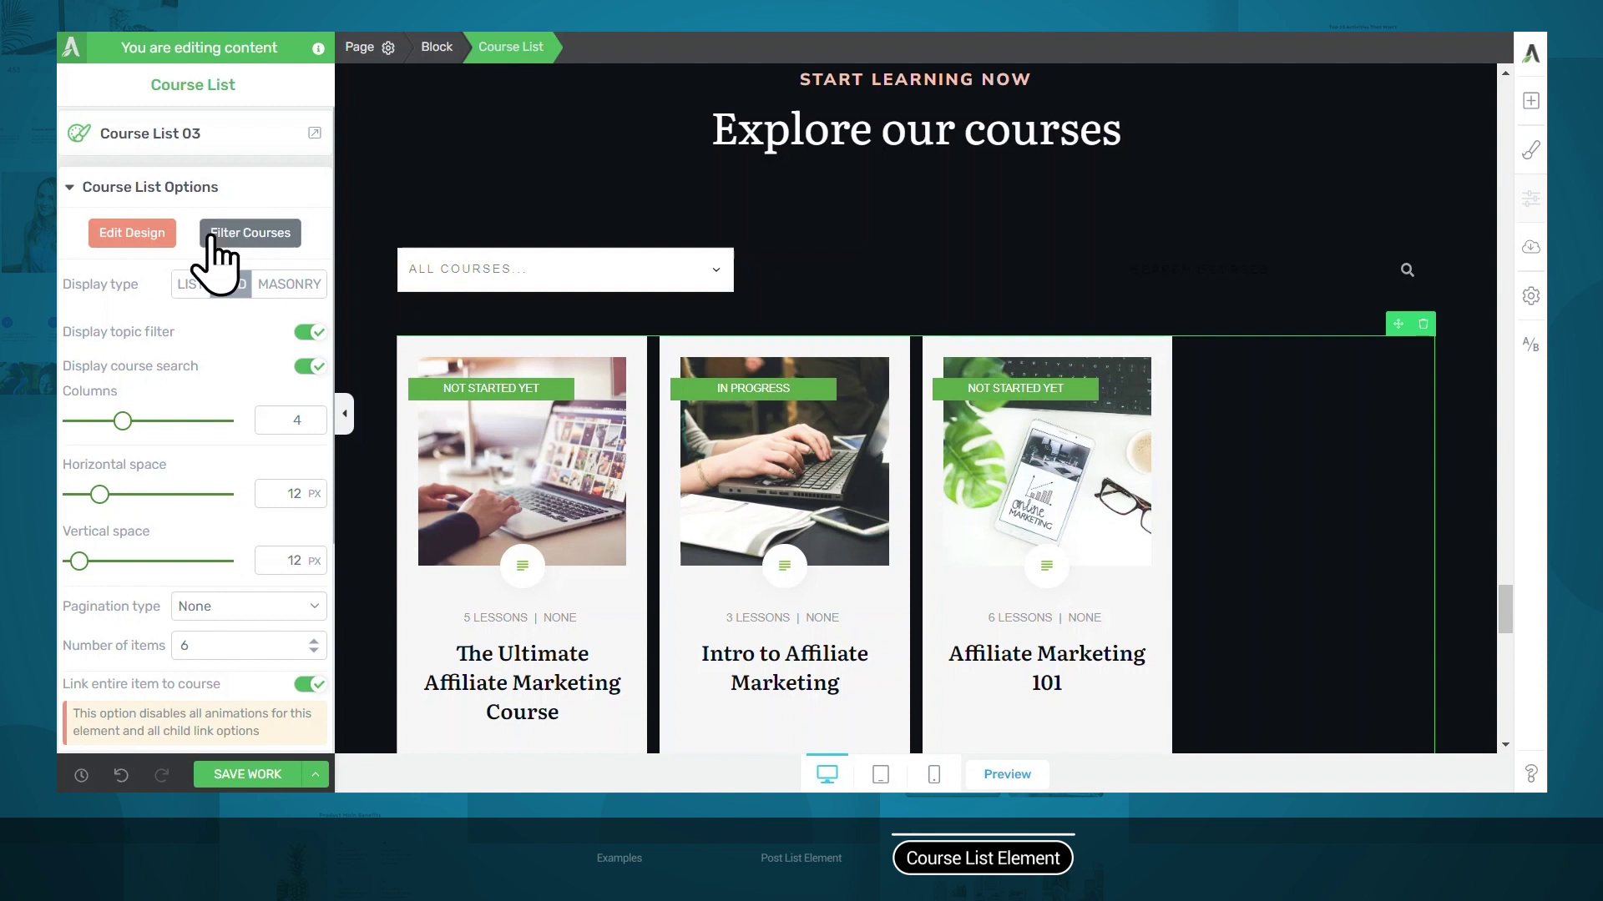
Step: Review the Filter Courses settings for courses, authors, topics and No access progress
{"action": "left_click", "coordinate": [244, 240]}
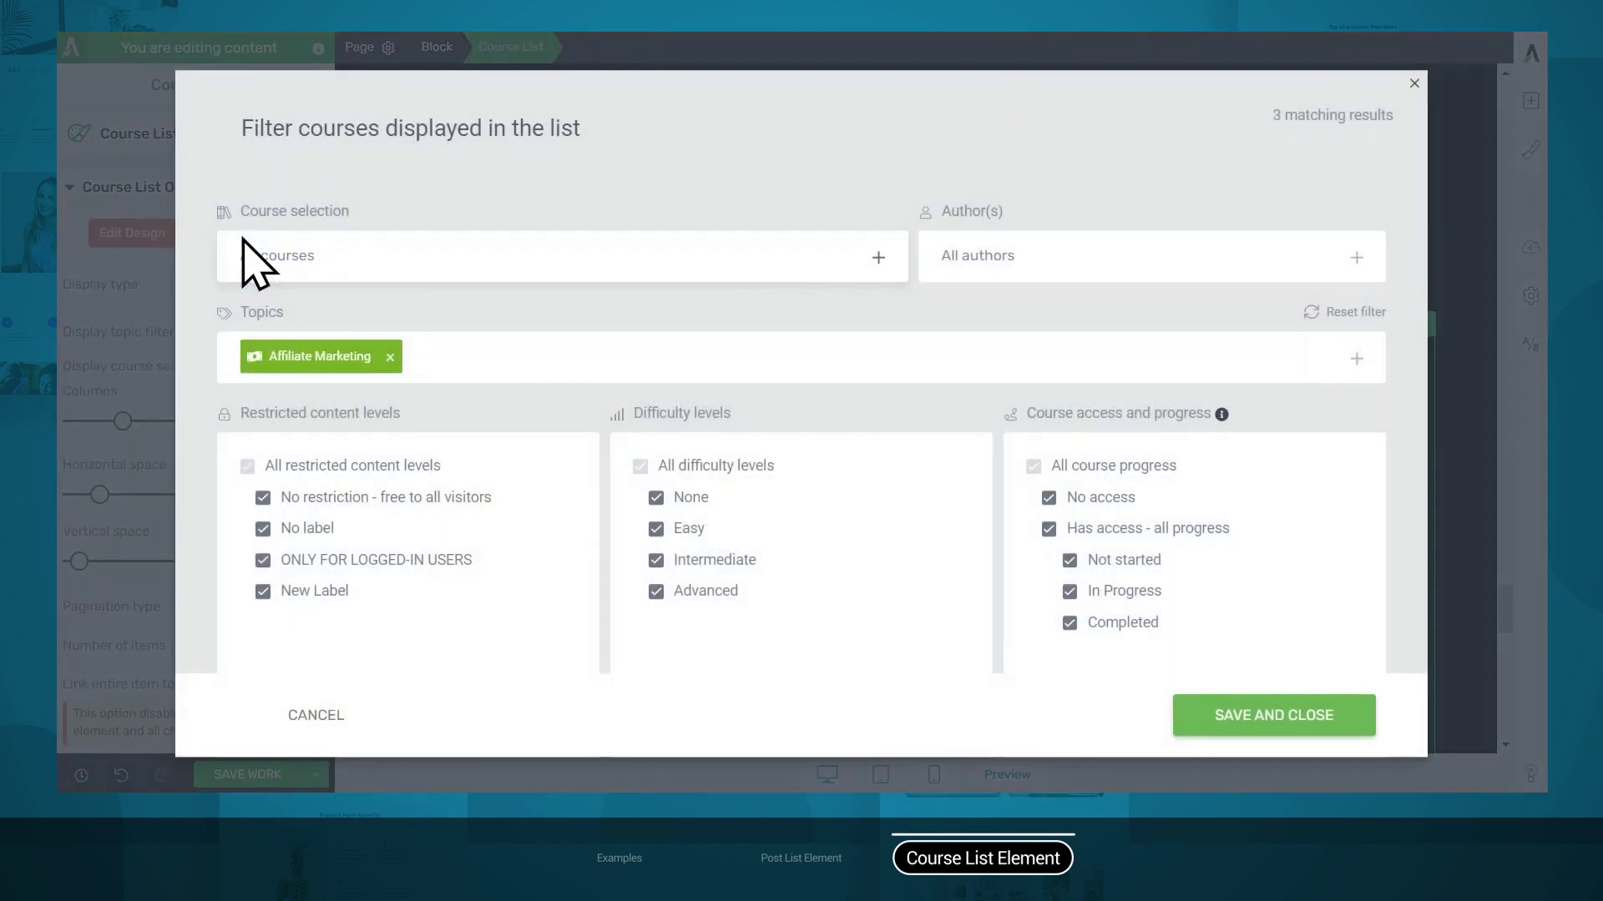
{"action": "left_click", "coordinate": [693, 255]}
{"action": "left_click", "coordinate": [693, 254]}
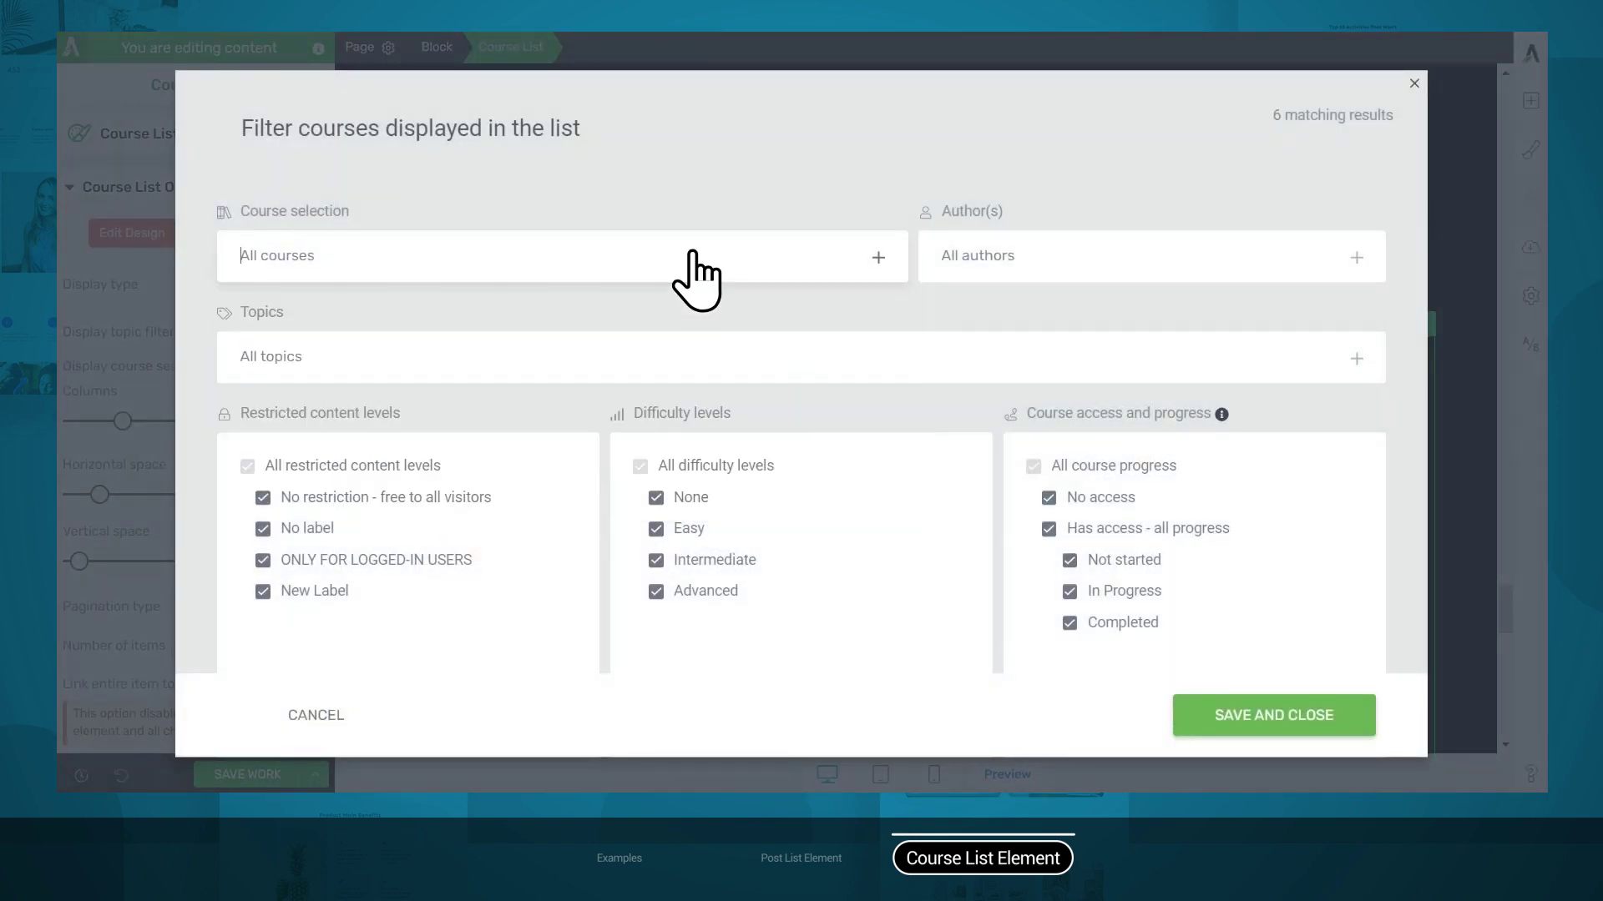
{"action": "left_click", "coordinate": [1204, 265]}
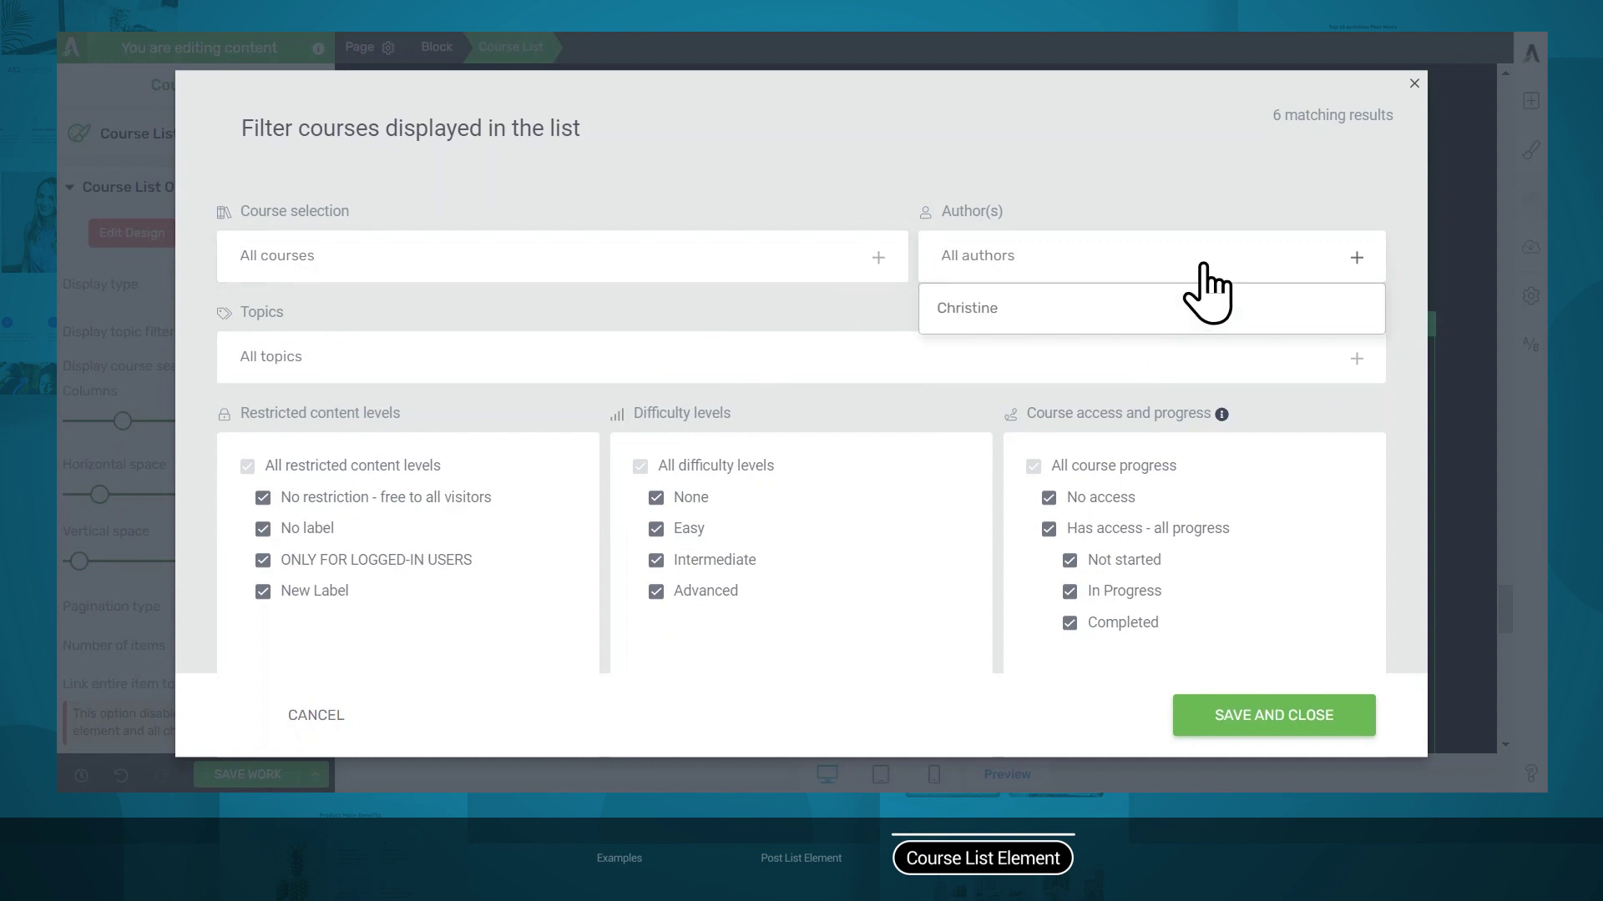
{"action": "left_click", "coordinate": [1203, 265]}
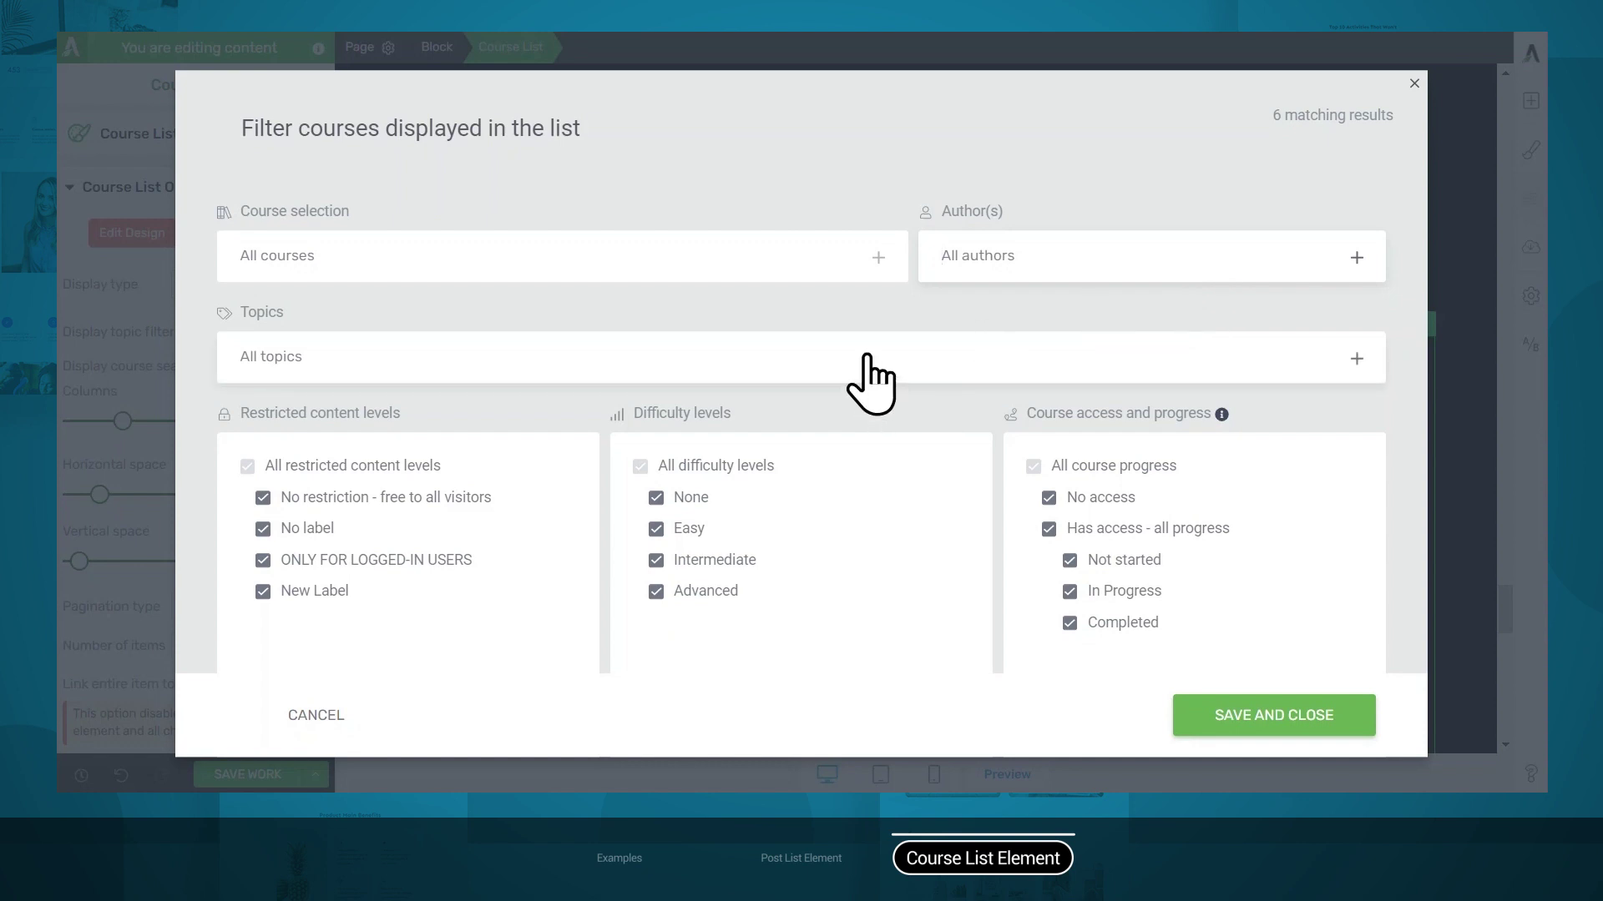
{"action": "left_click", "coordinate": [821, 377]}
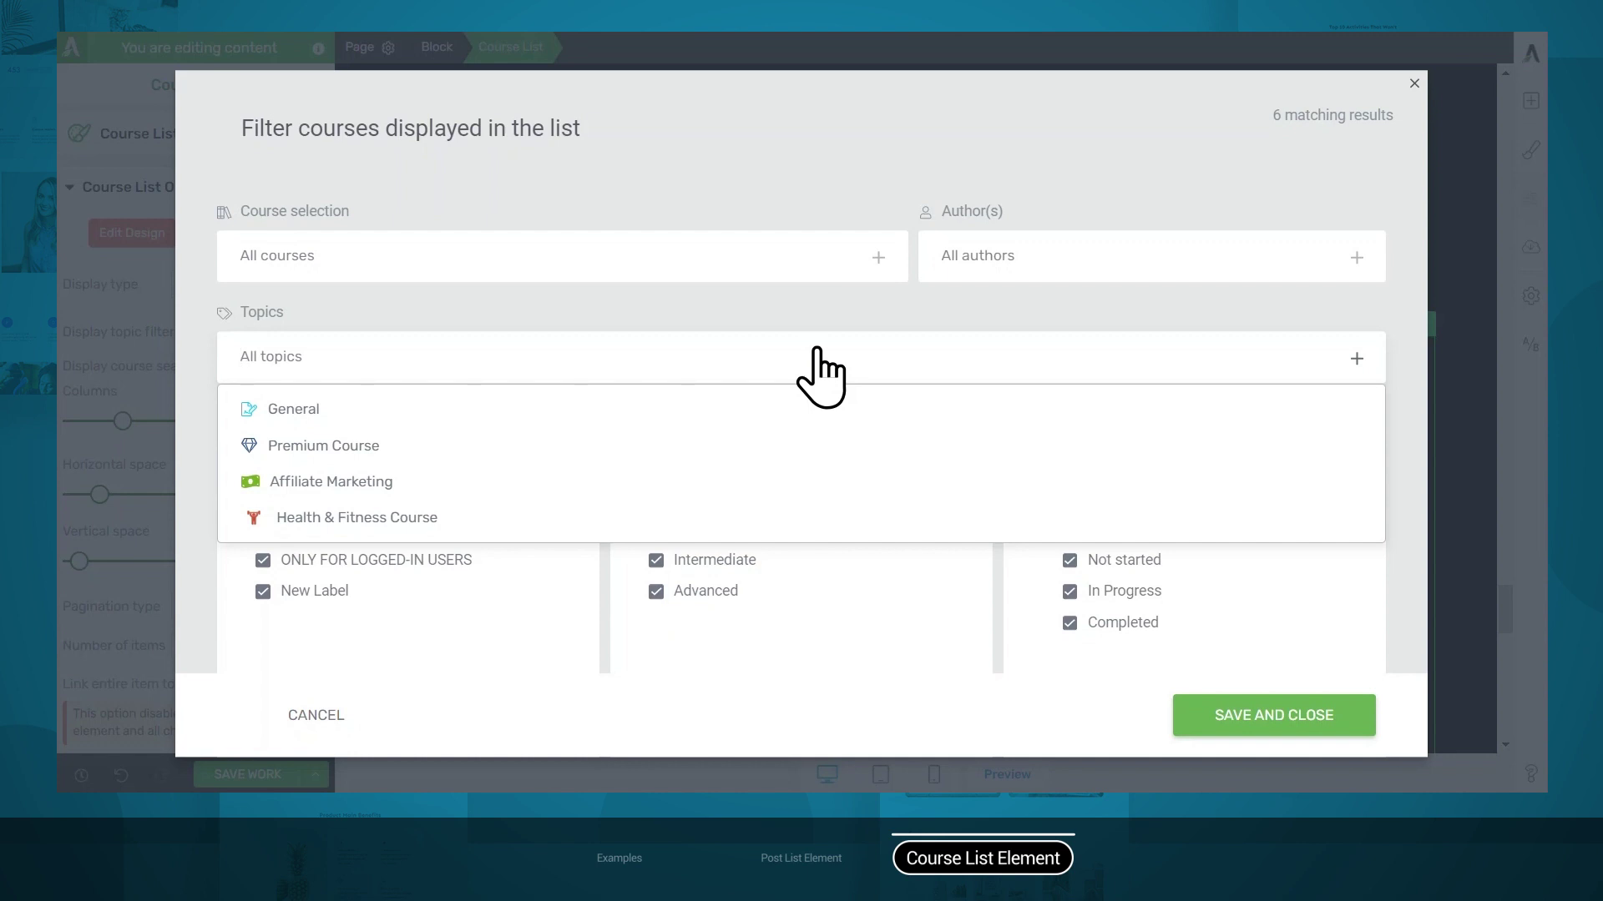
{"action": "left_click", "coordinate": [821, 377]}
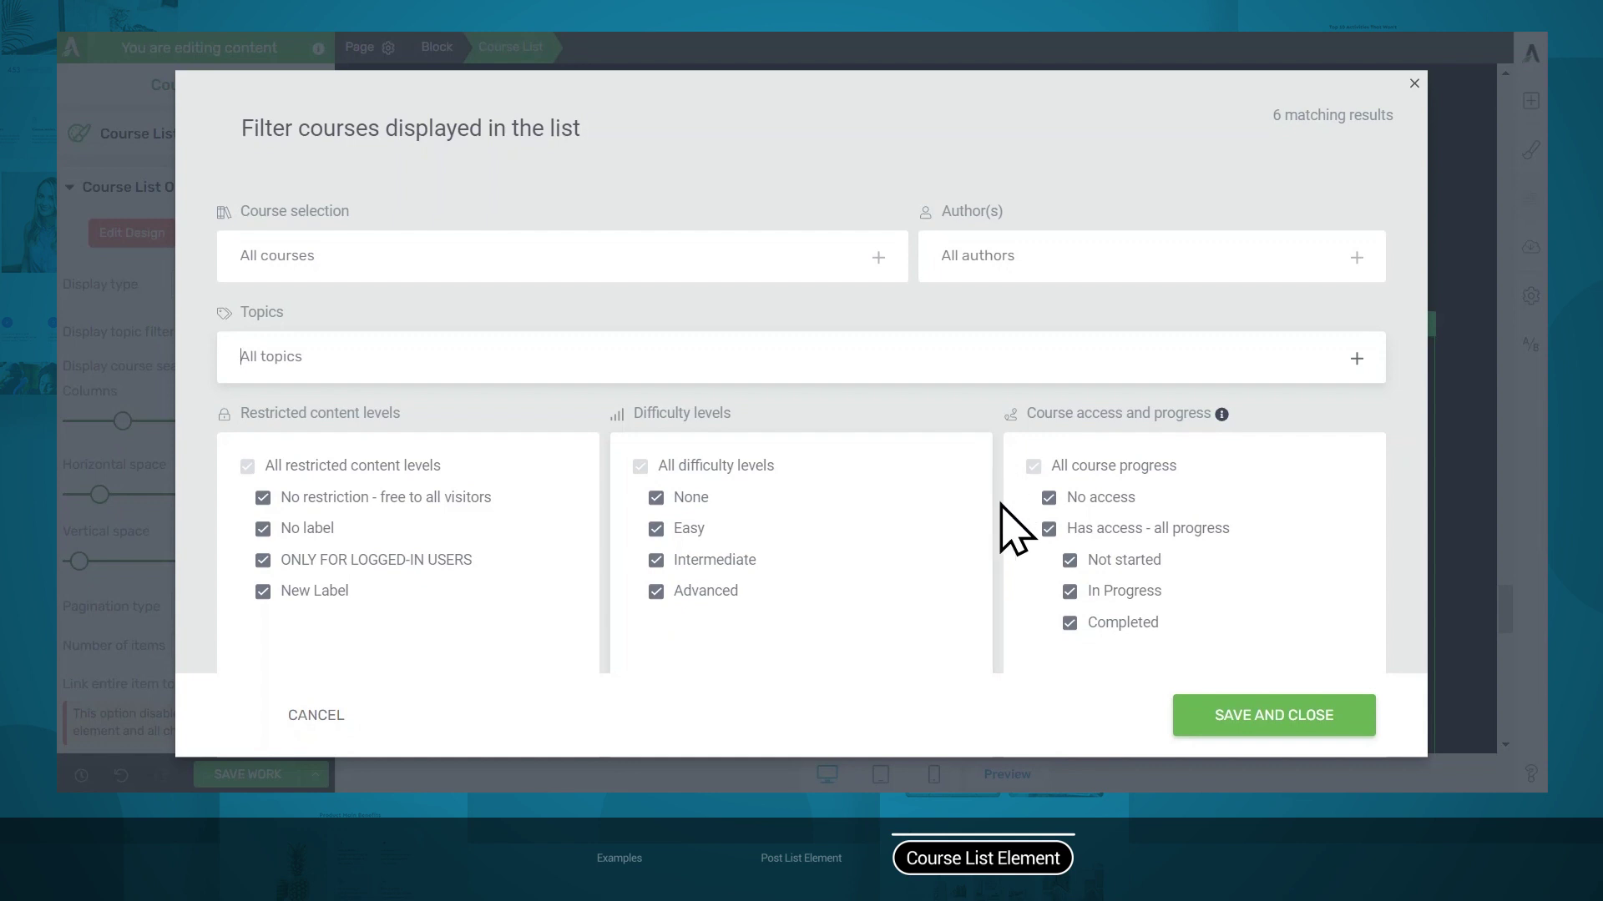
{"action": "left_click", "coordinate": [1049, 499]}
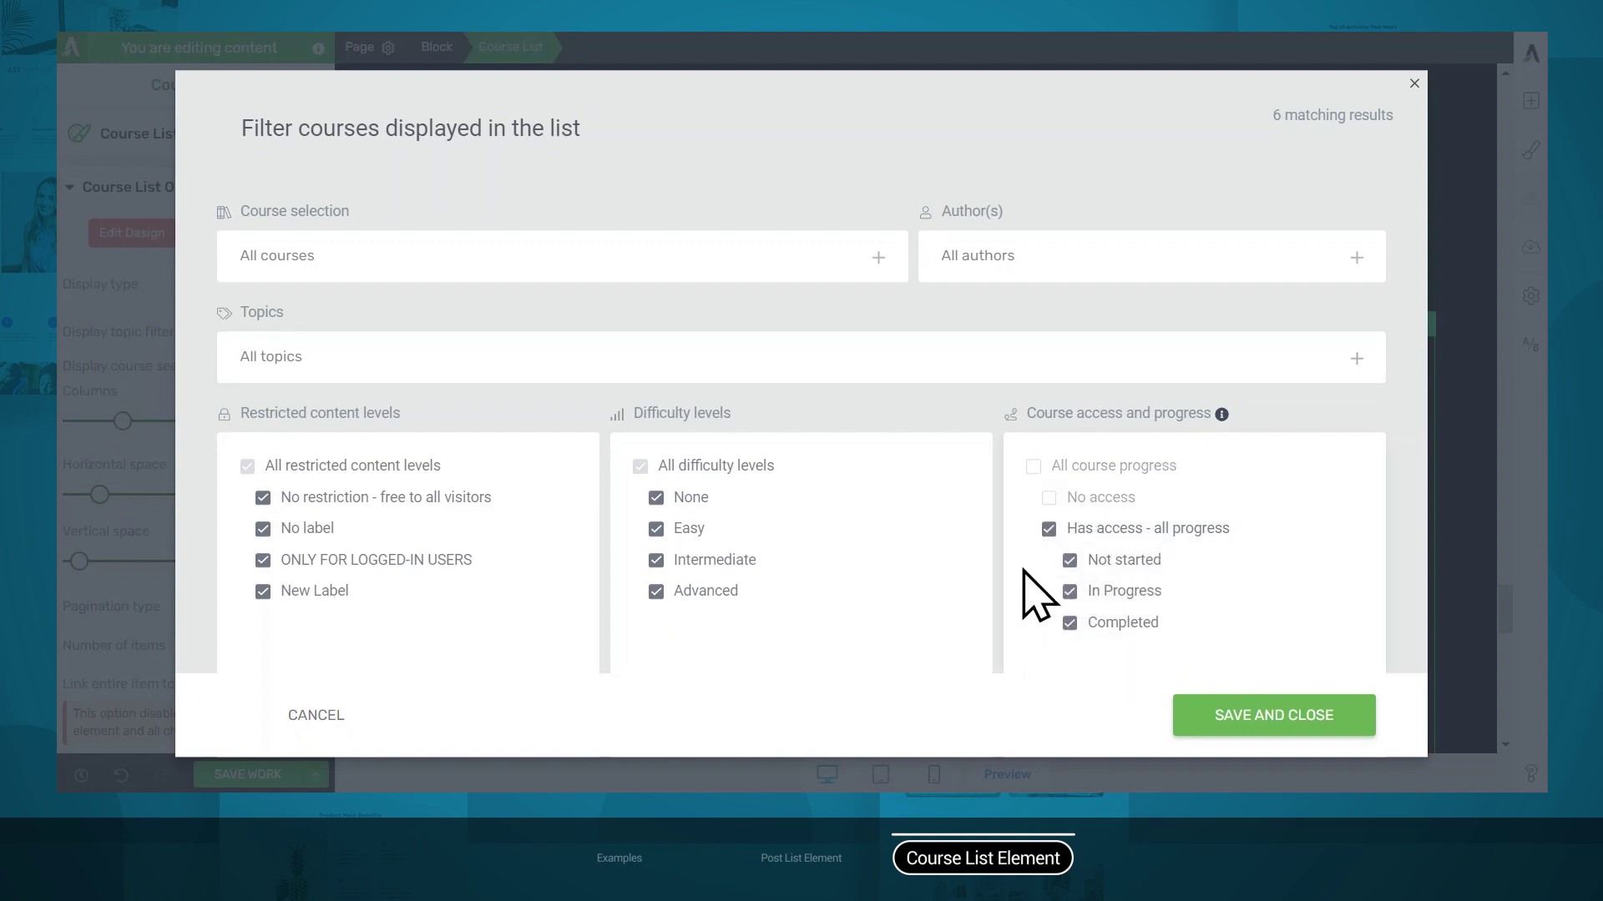
{"action": "left_click", "coordinate": [1052, 503]}
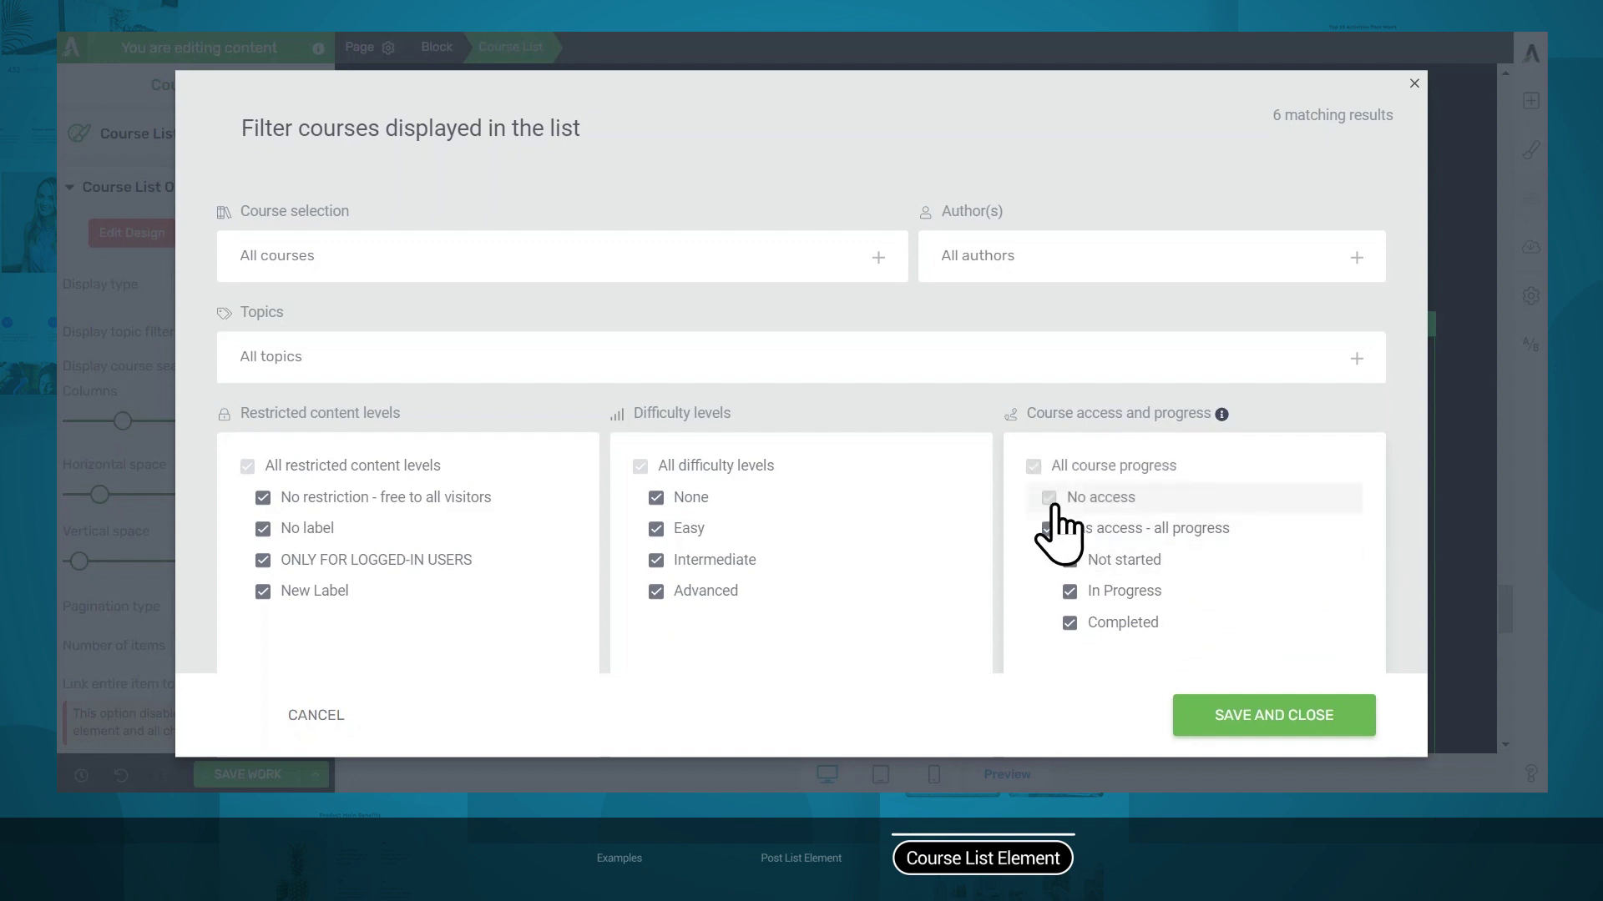
Step: Filter the course list to the Affiliate Marketing topic and save
{"action": "left_click", "coordinate": [796, 360]}
{"action": "left_click", "coordinate": [392, 483]}
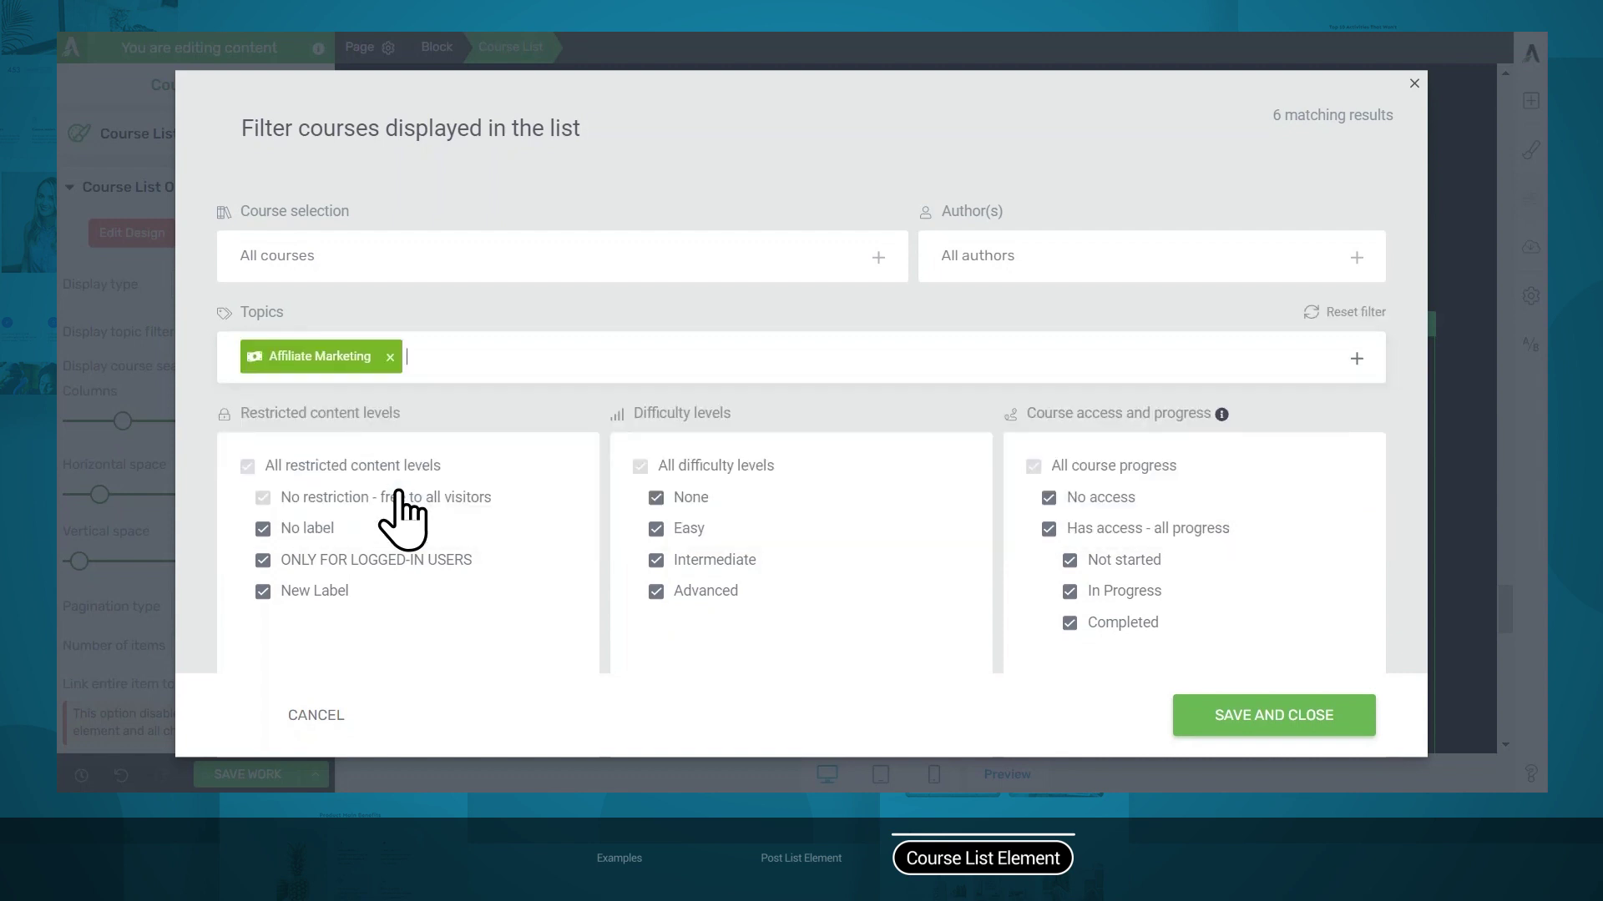
{"action": "left_click", "coordinate": [1275, 725]}
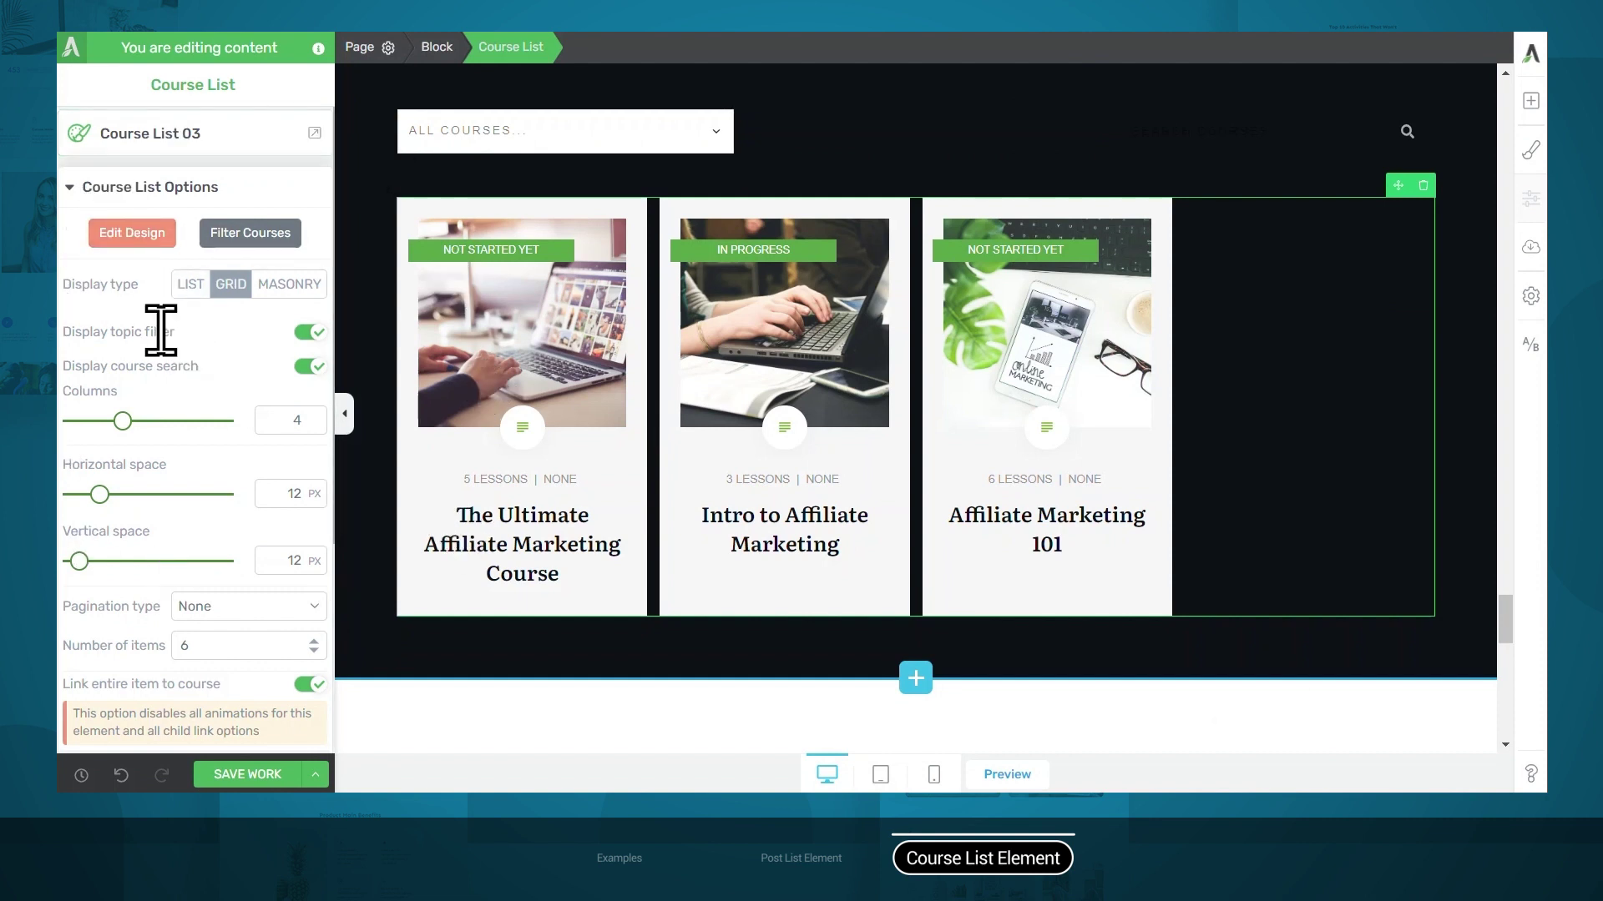
Step: Switch off Display topic filter and Display course search in Course List Options
{"action": "left_click", "coordinate": [310, 332]}
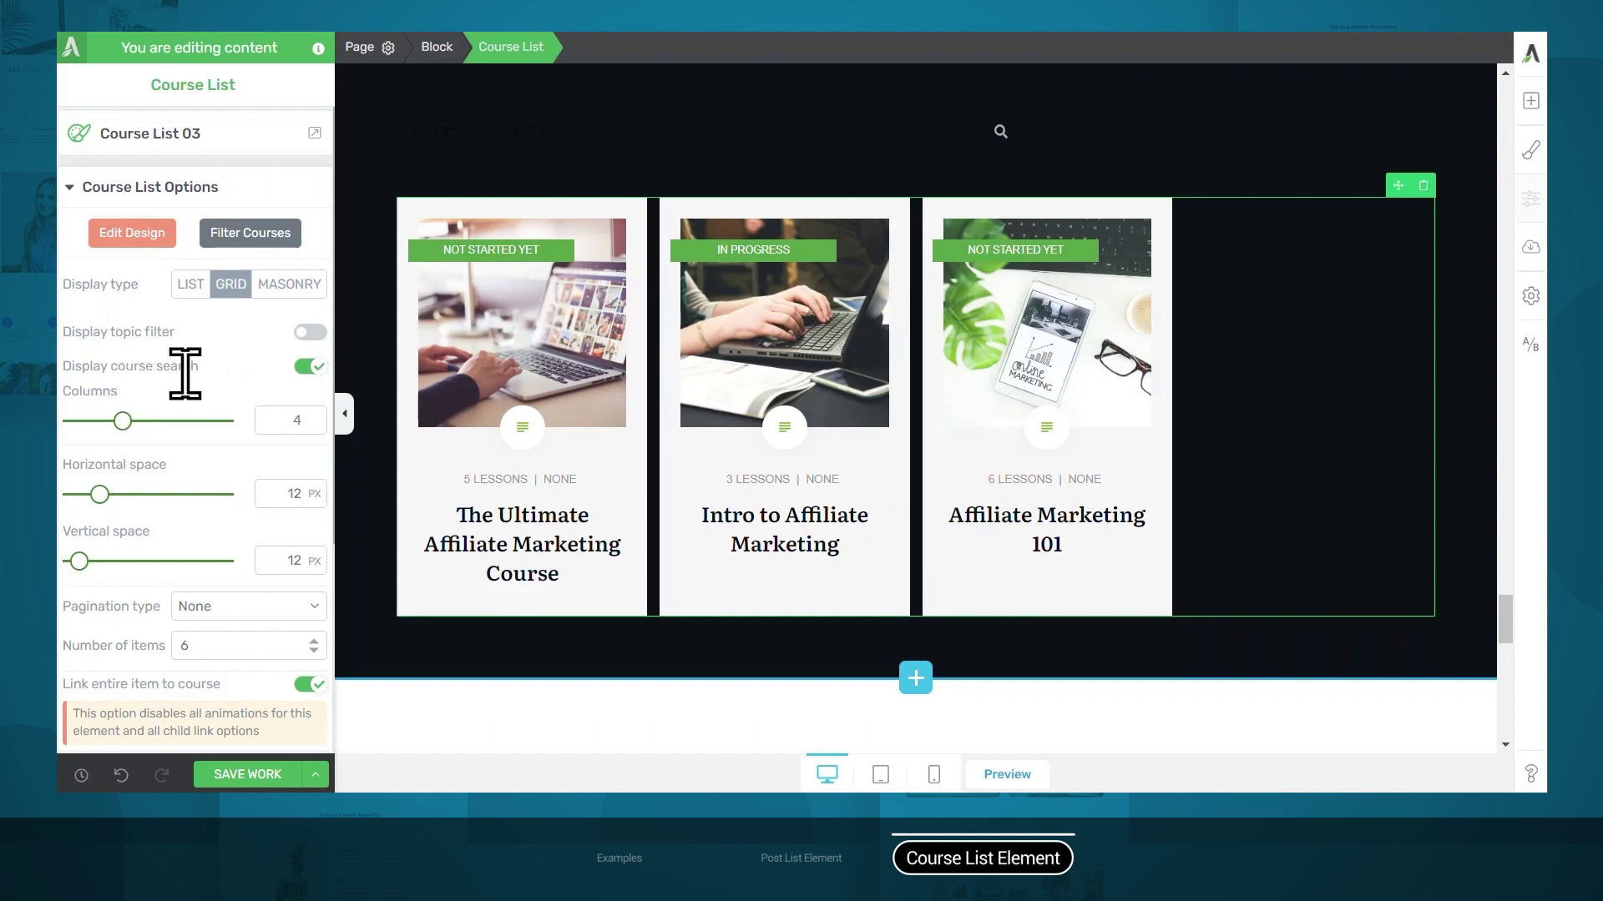
{"action": "left_click", "coordinate": [308, 367]}
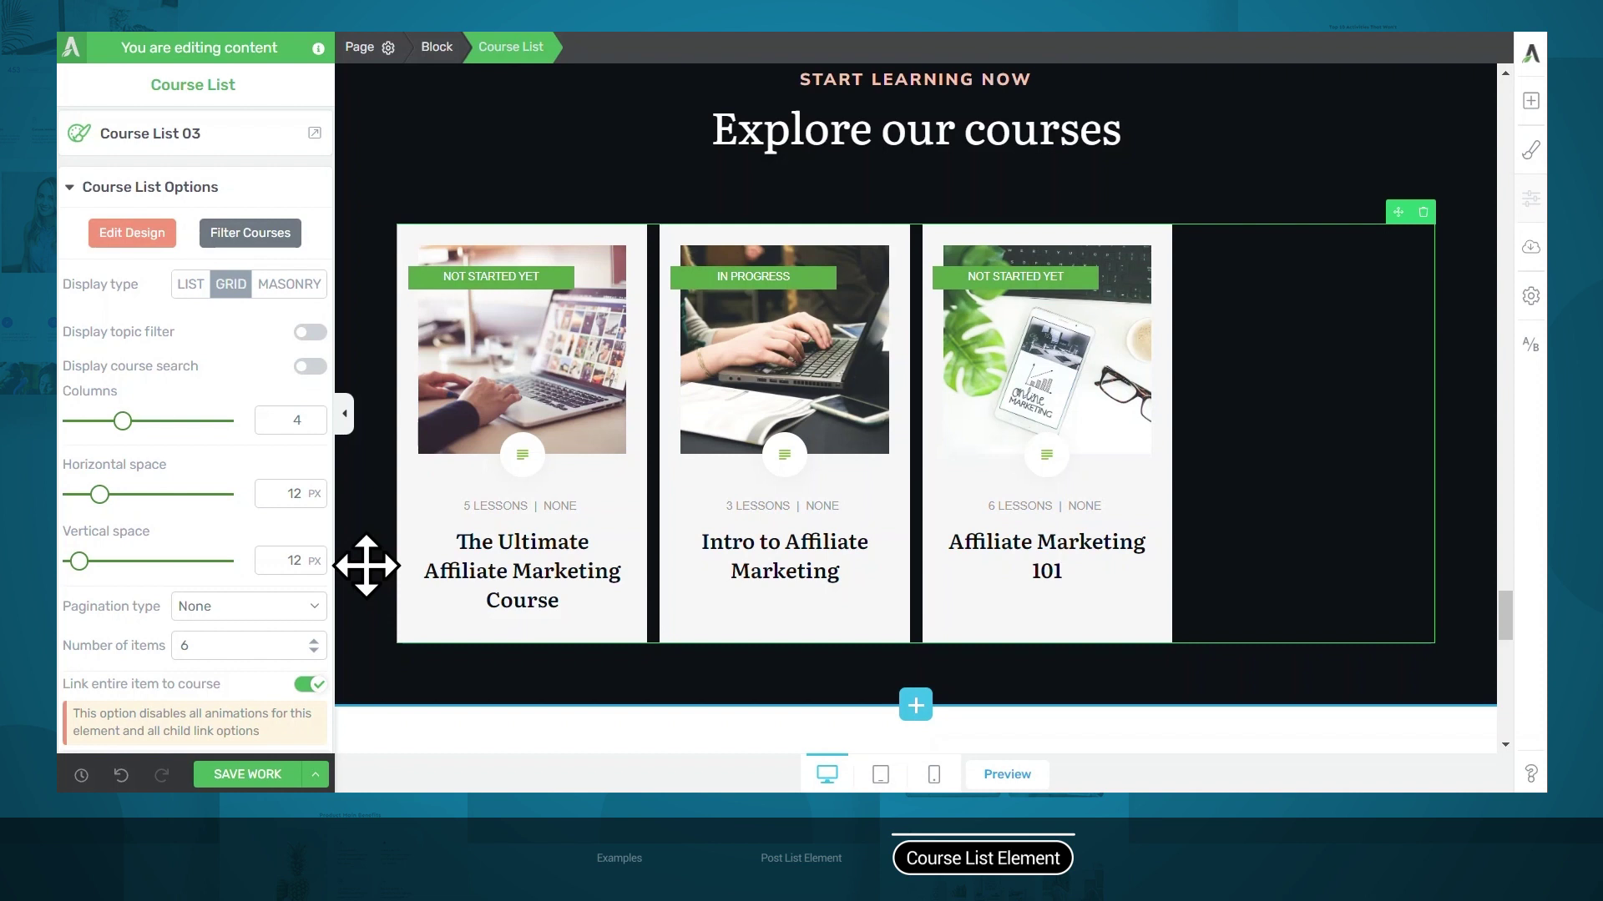
{"action": "left_click", "coordinate": [136, 235]}
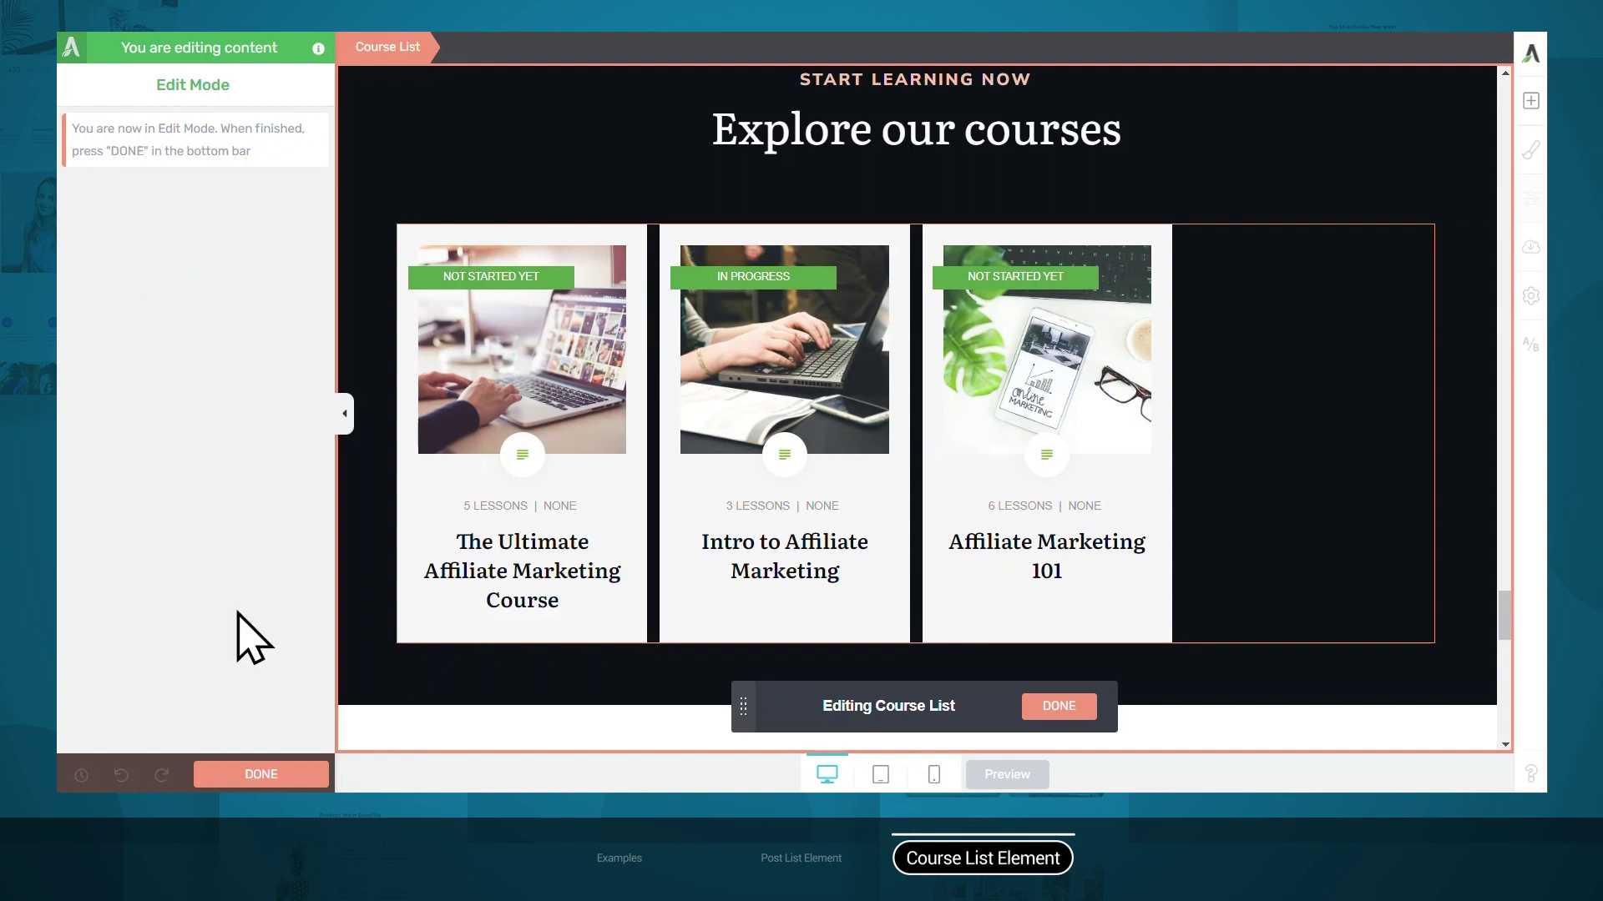
{"action": "left_click", "coordinate": [257, 777]}
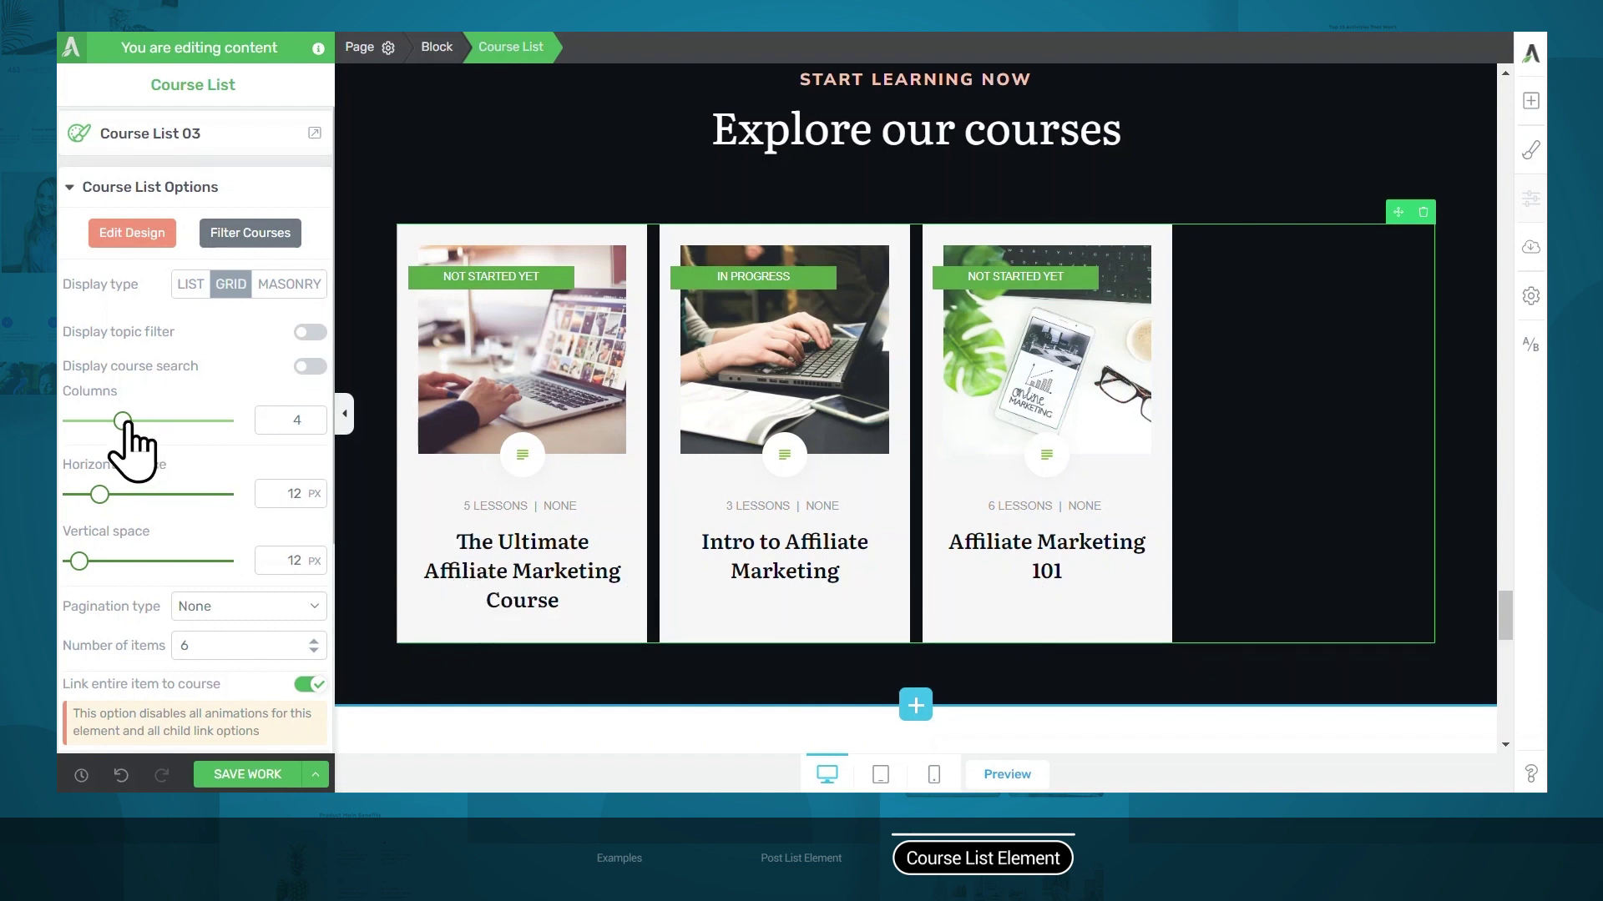
Step: Reduce the Course List columns from 4 to 3
{"action": "left_click_drag", "start_coordinate": [119, 428], "coordinate": [110, 429]}
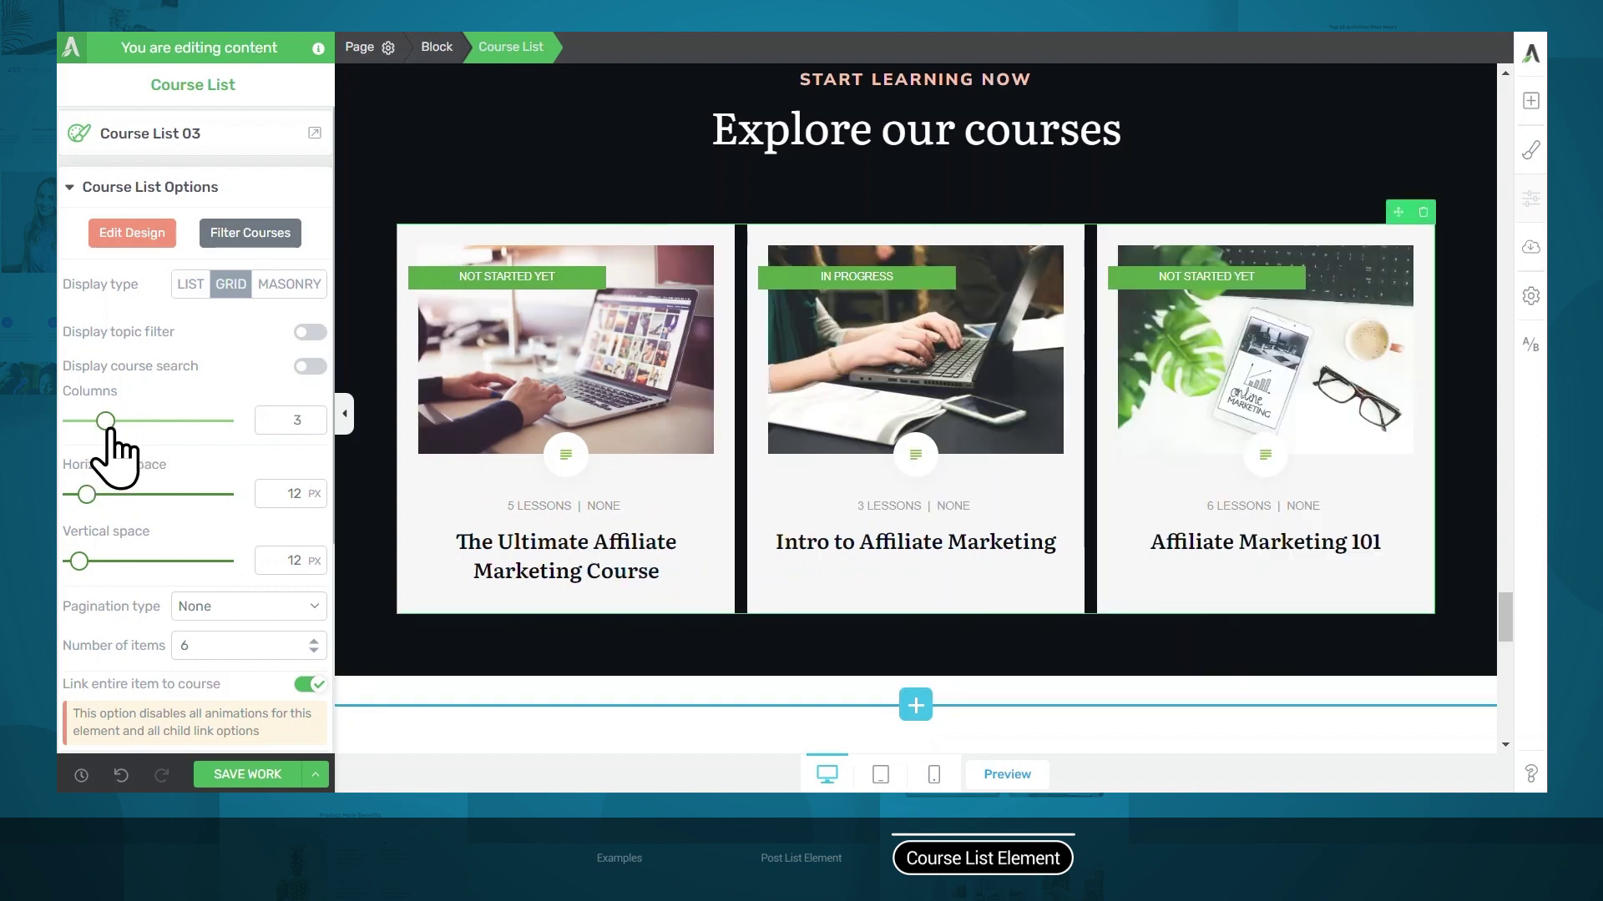